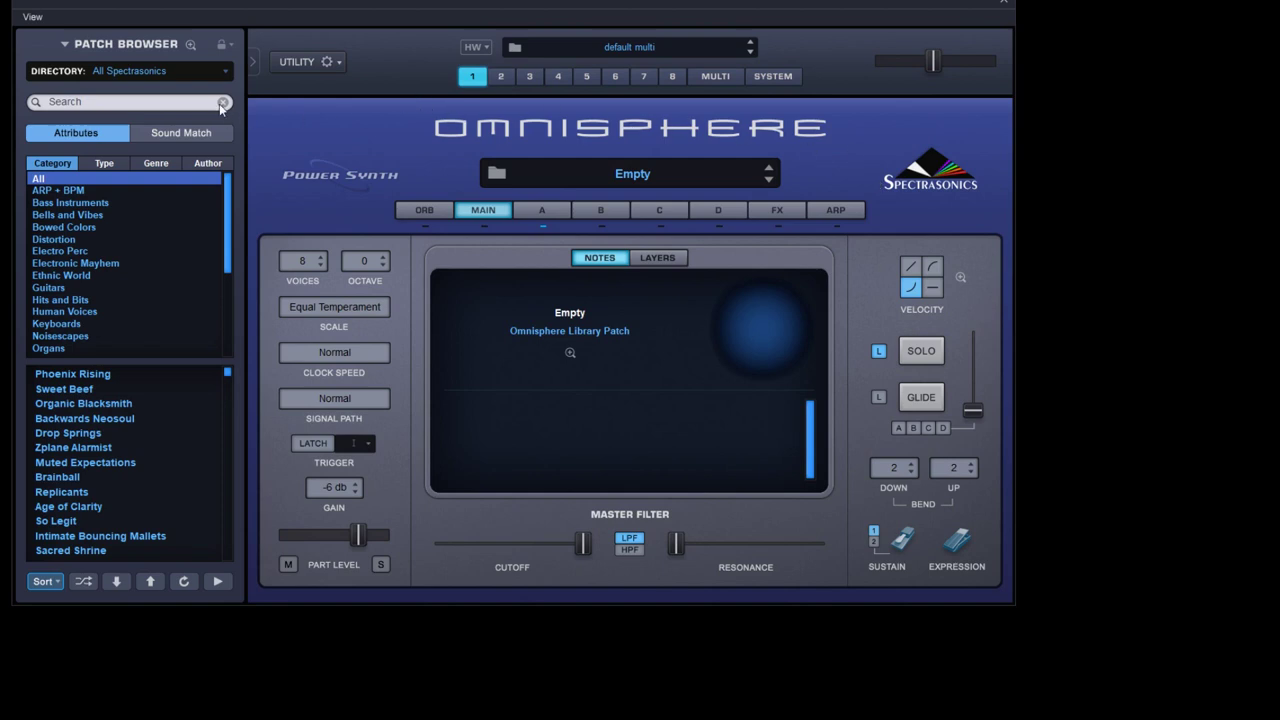
- On layer A, set the oscillator to the Triangle synth waveform and enable the Basic 12db Lowpass filter
click(524, 209)
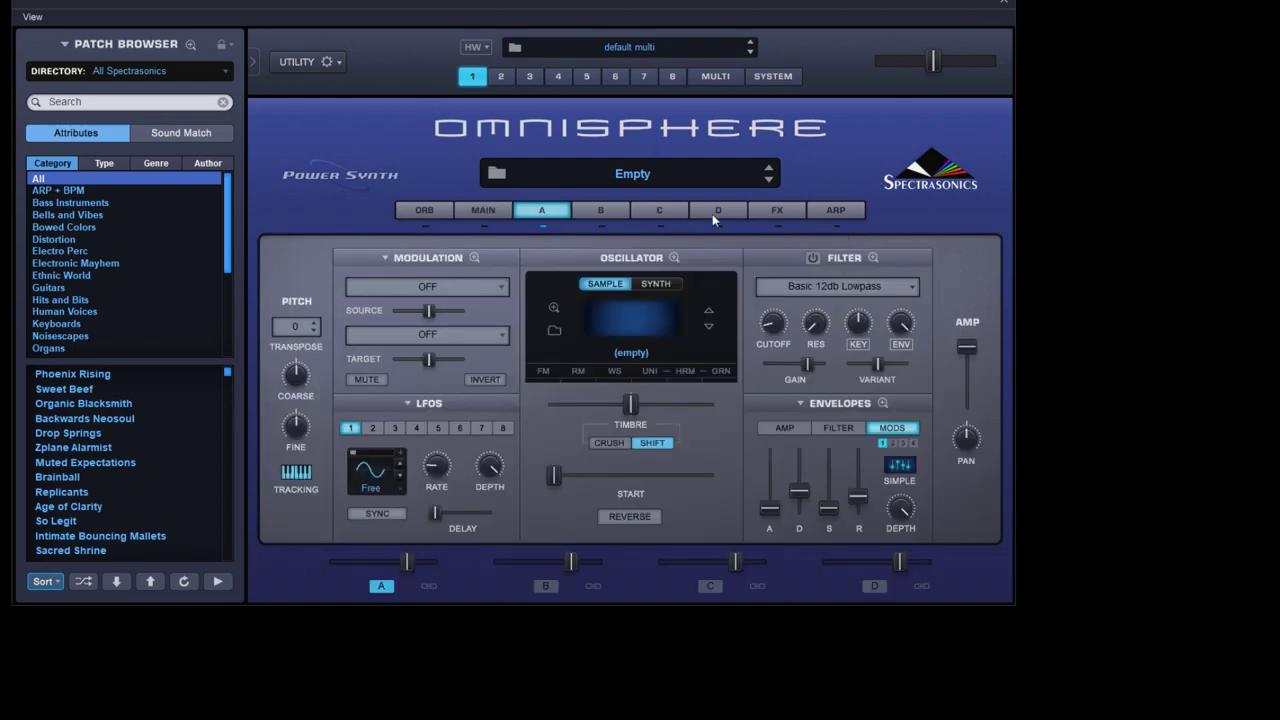
click(659, 284)
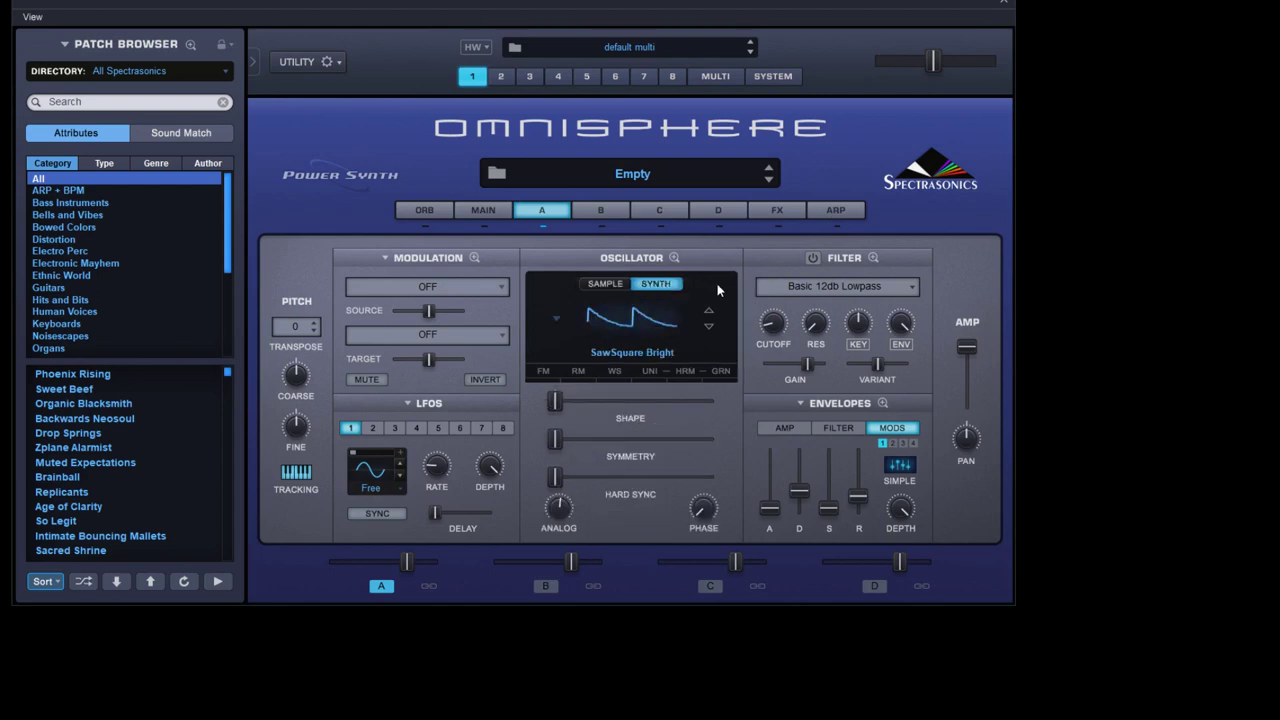
click(861, 291)
mouse_move(910, 350)
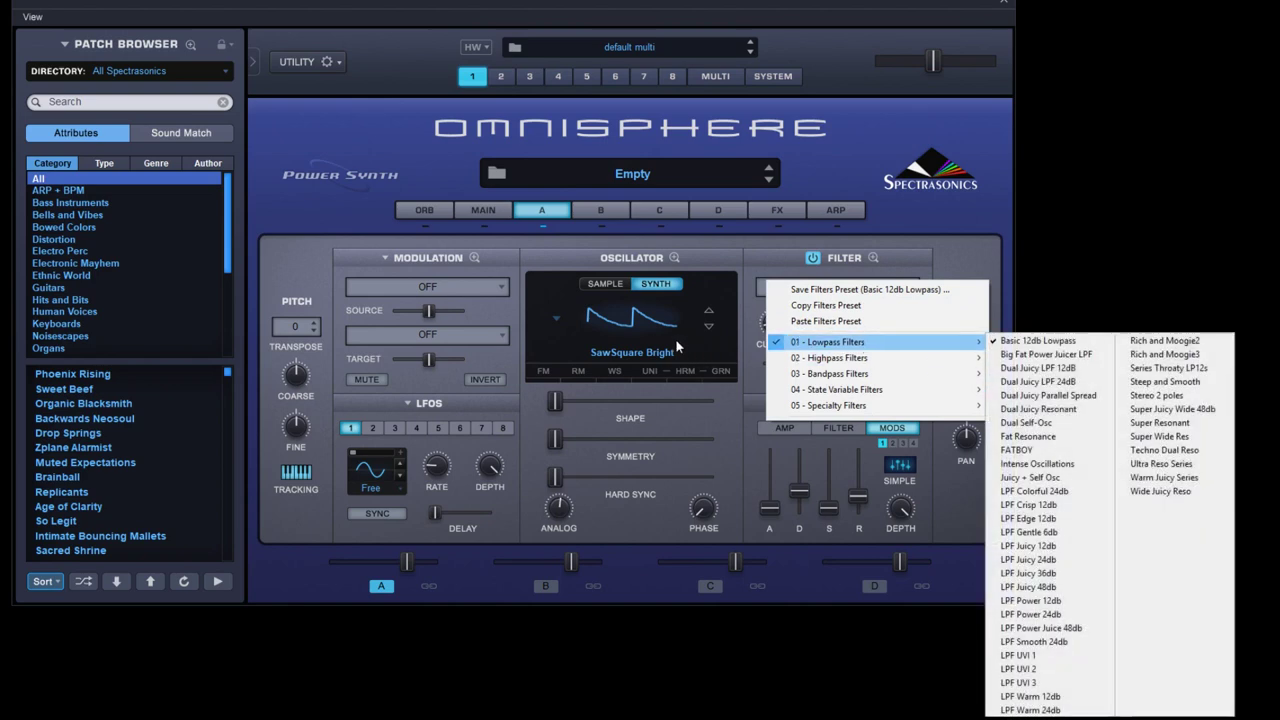
click(640, 326)
mouse_move(627, 441)
click(605, 385)
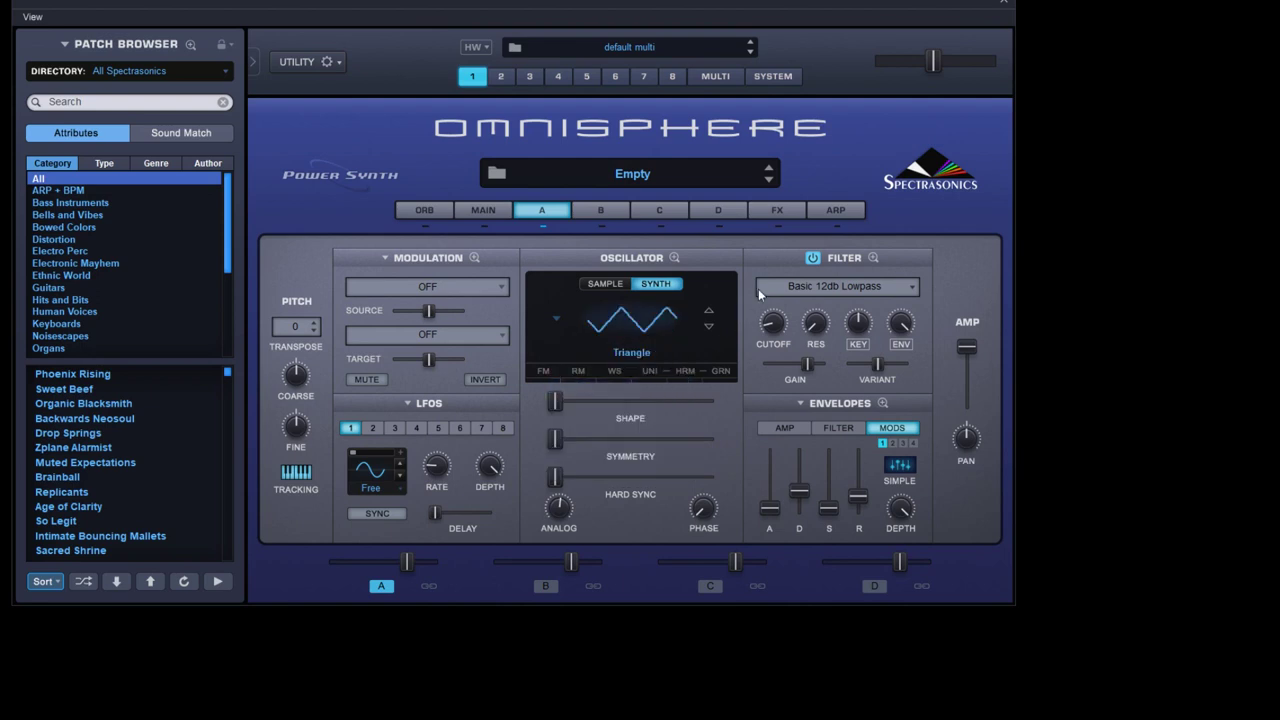
click(862, 290)
mouse_move(880, 348)
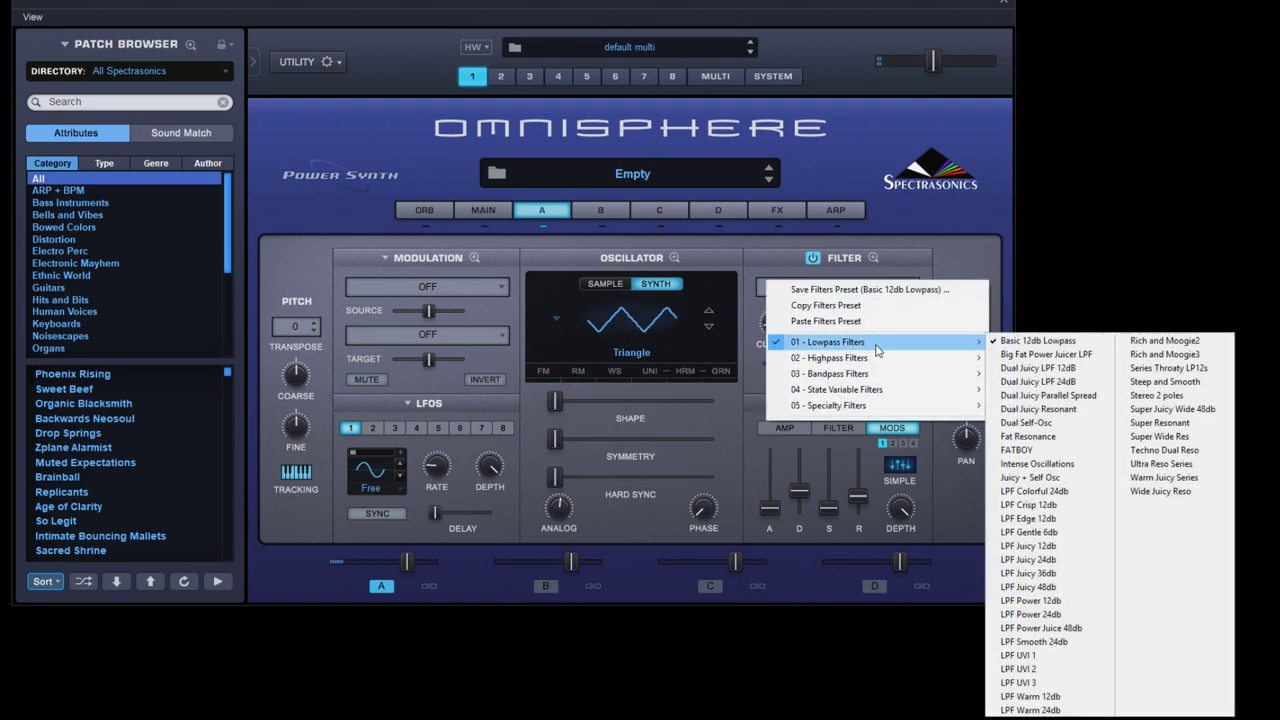
click(912, 280)
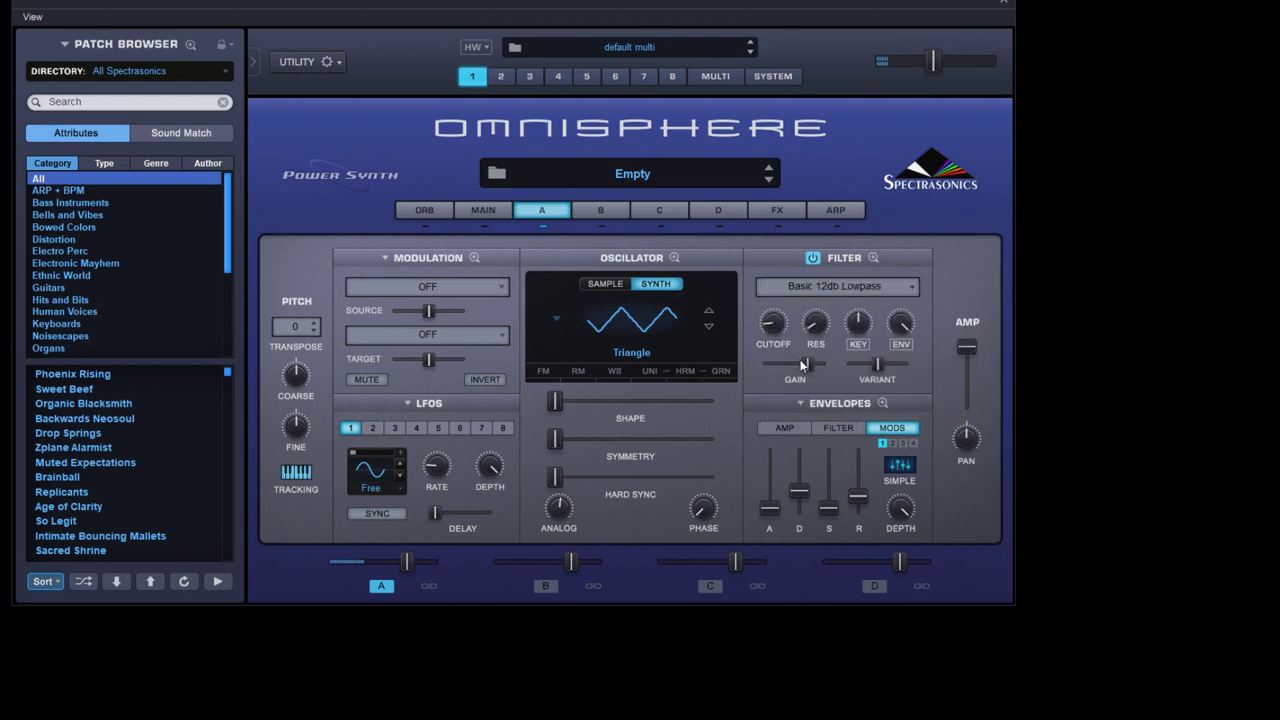
- Raise the decay, sustain and release levels of layer A's filter envelope
click(845, 428)
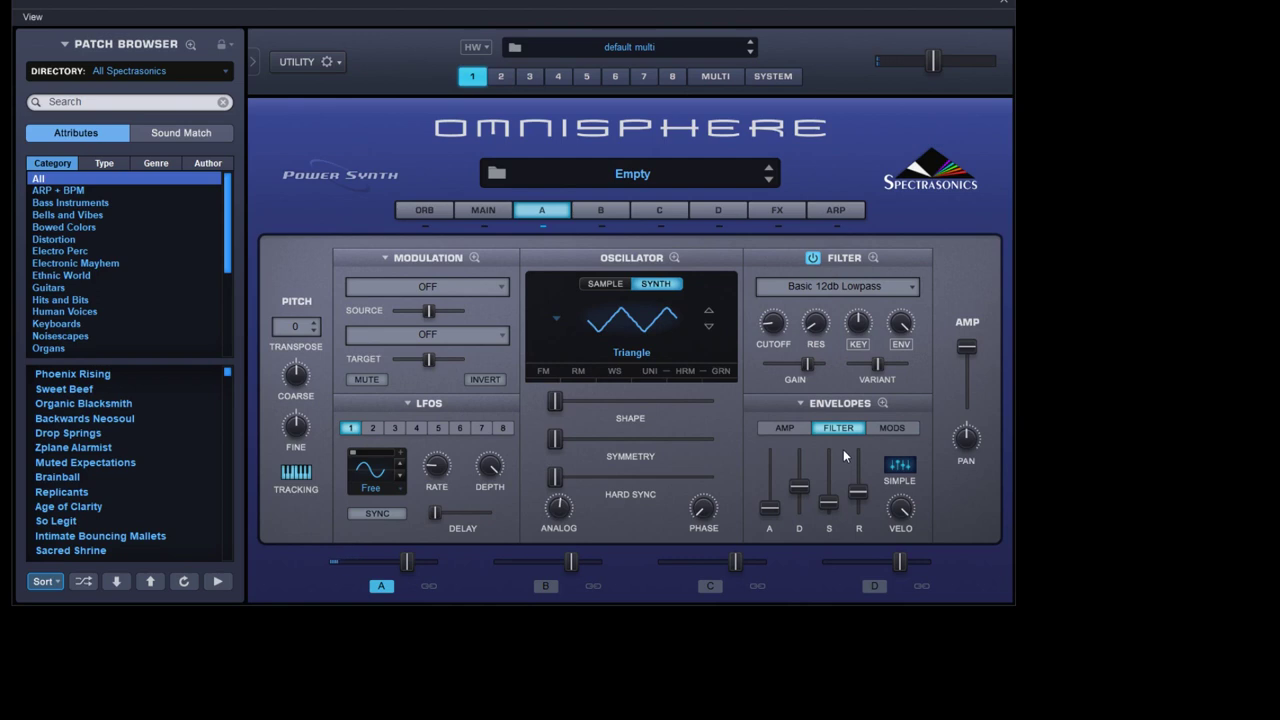
drag(798, 487, 862, 485)
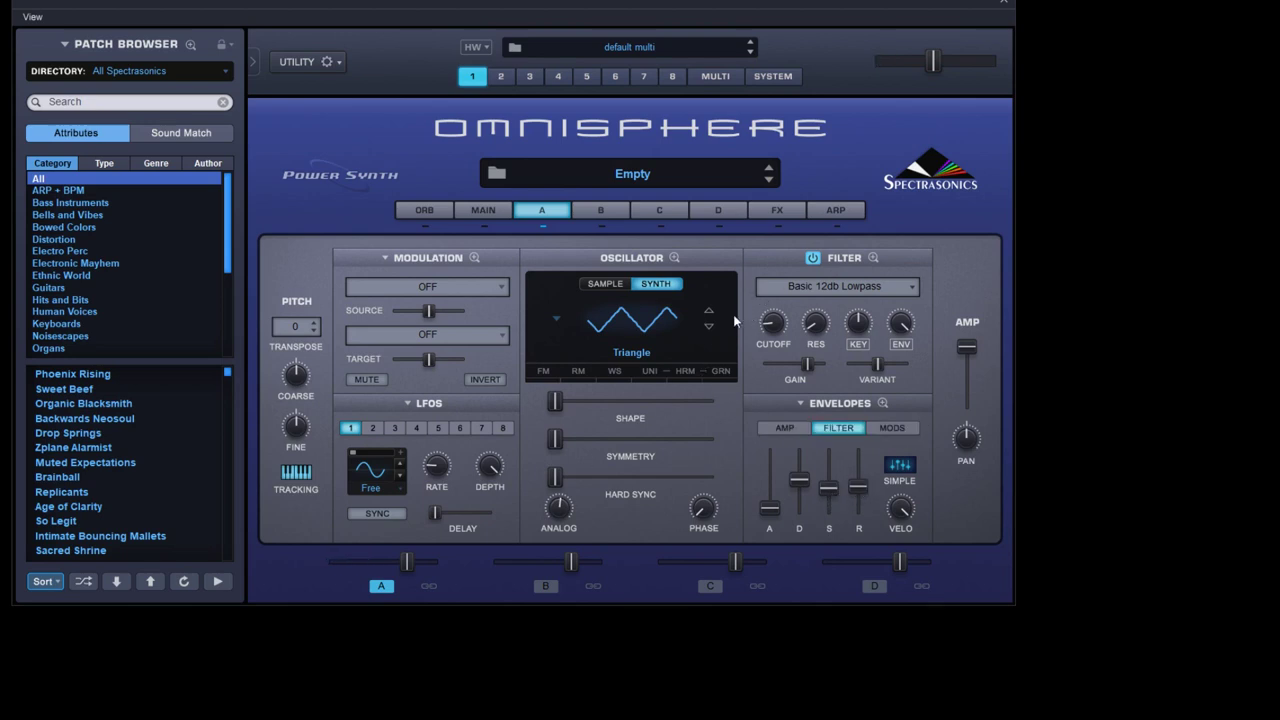
click(380, 476)
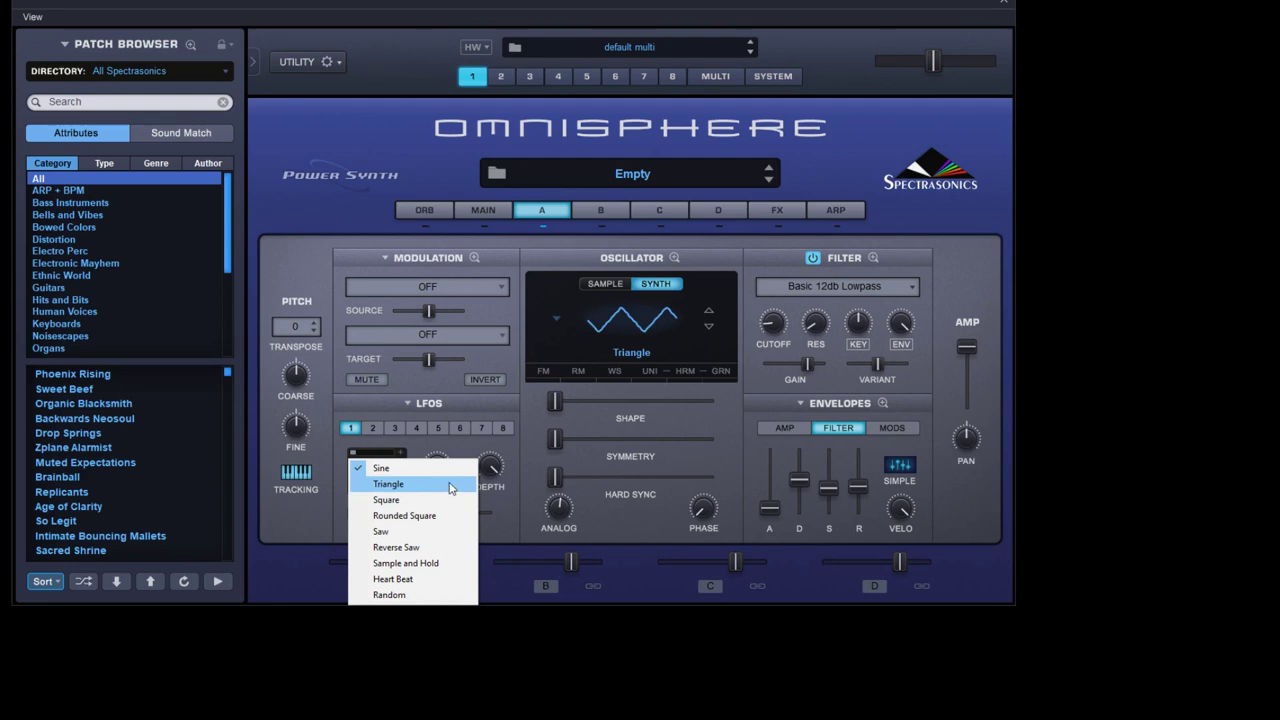
right_click(460, 412)
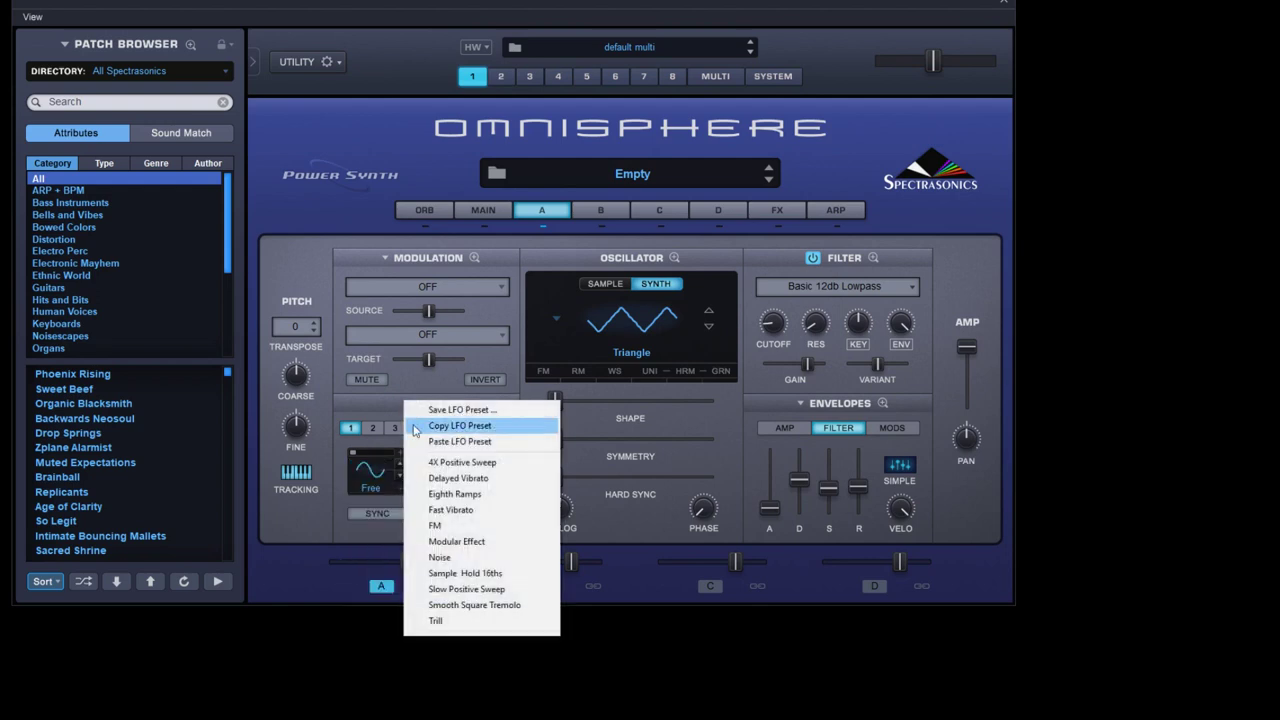
click(571, 408)
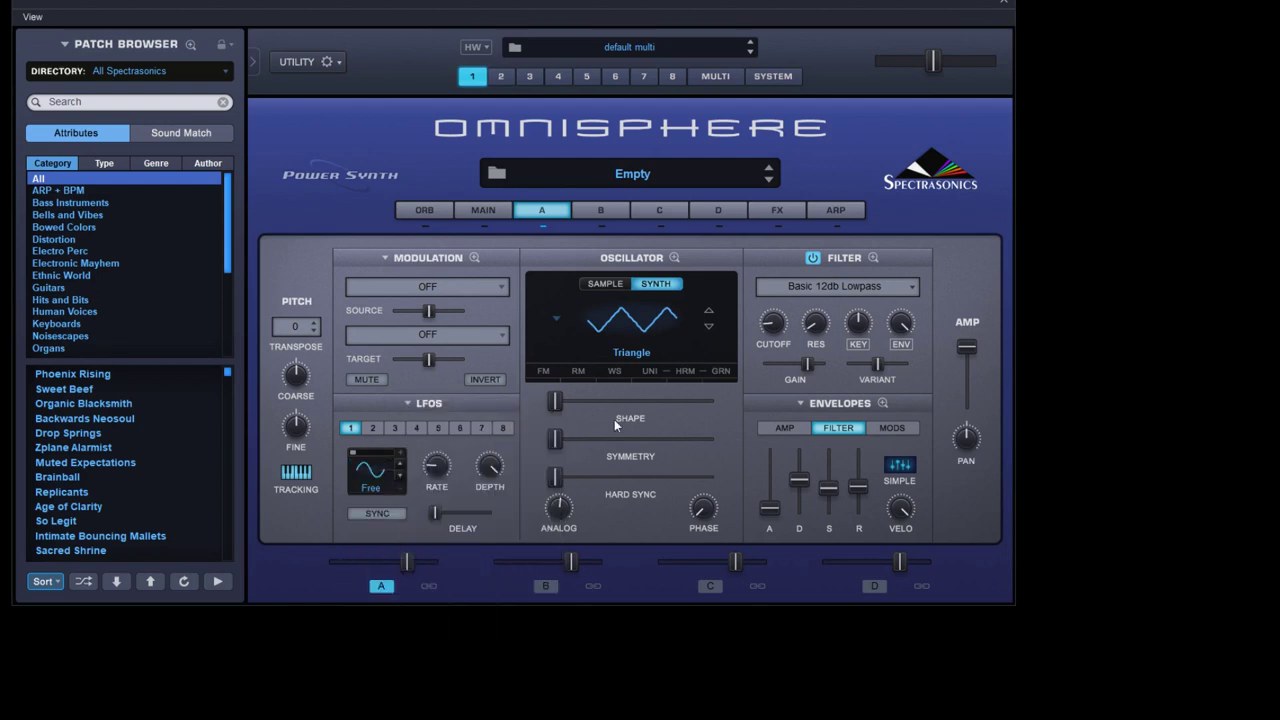
- In the zoomed view of the Mod 1 envelope, add a zero-level point shortly after the start and a peak at about beat 2
click(895, 427)
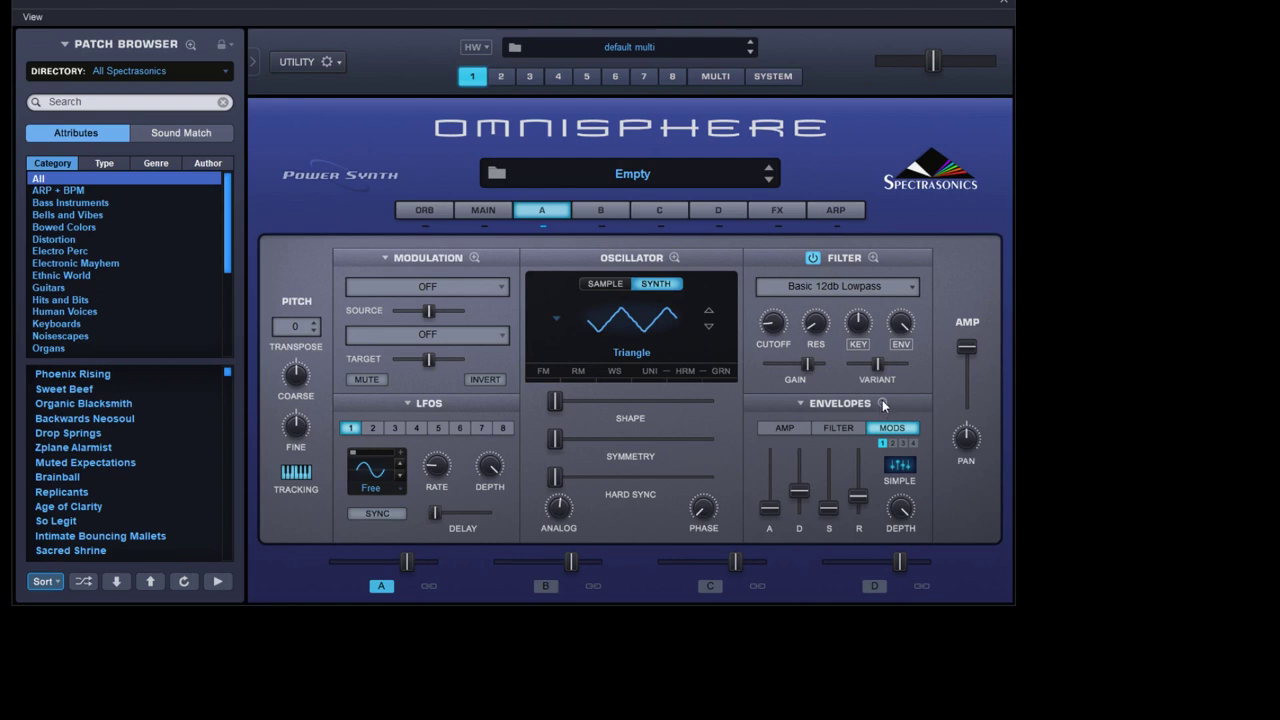
click(882, 404)
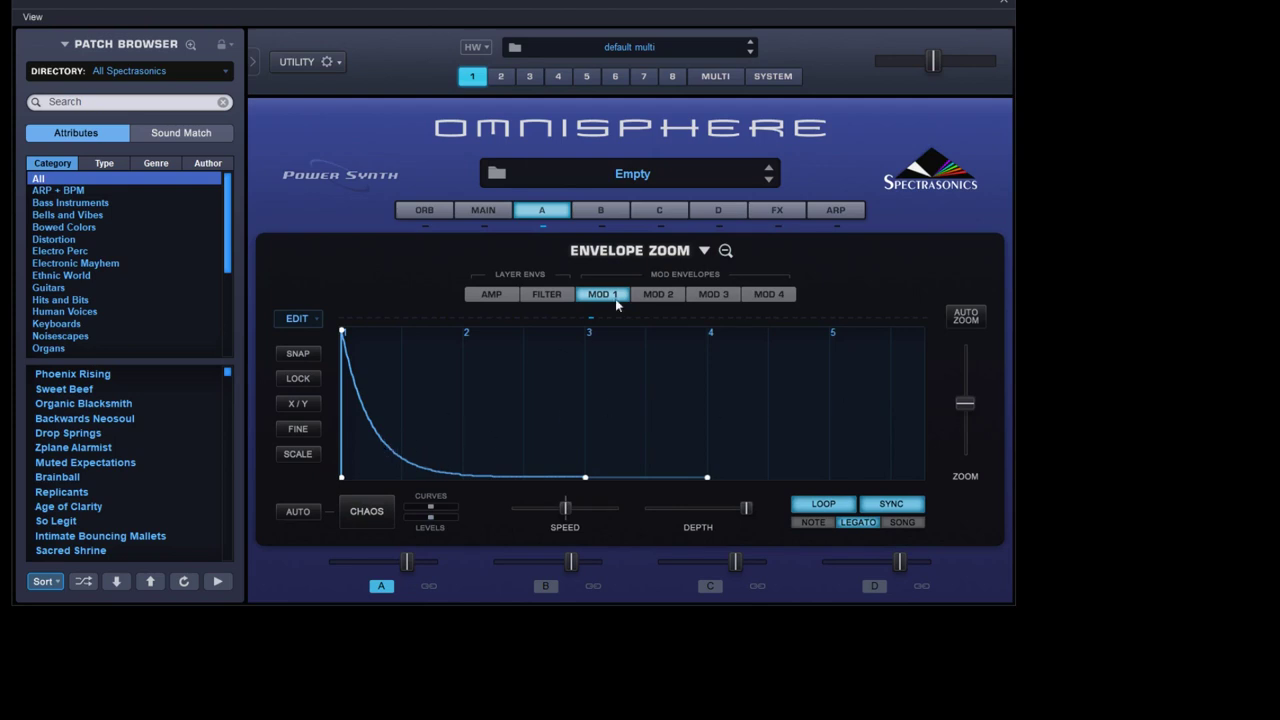
drag(373, 427, 372, 477)
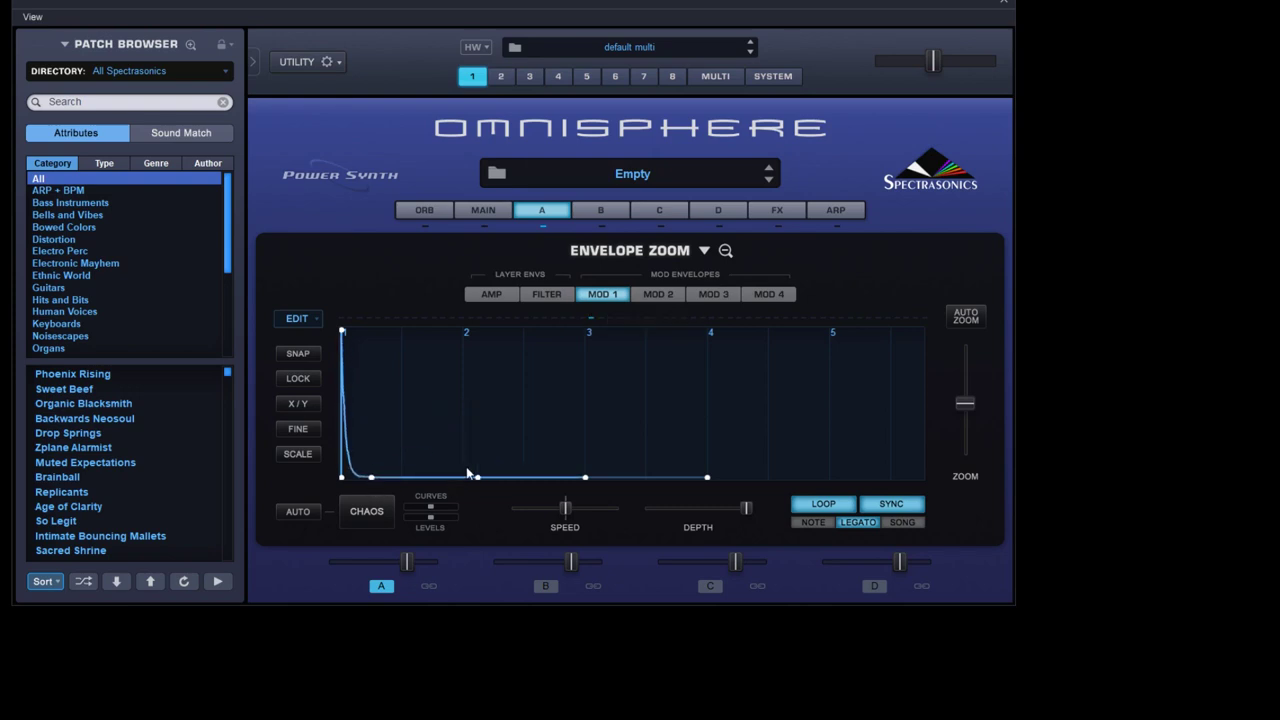
drag(478, 478, 470, 340)
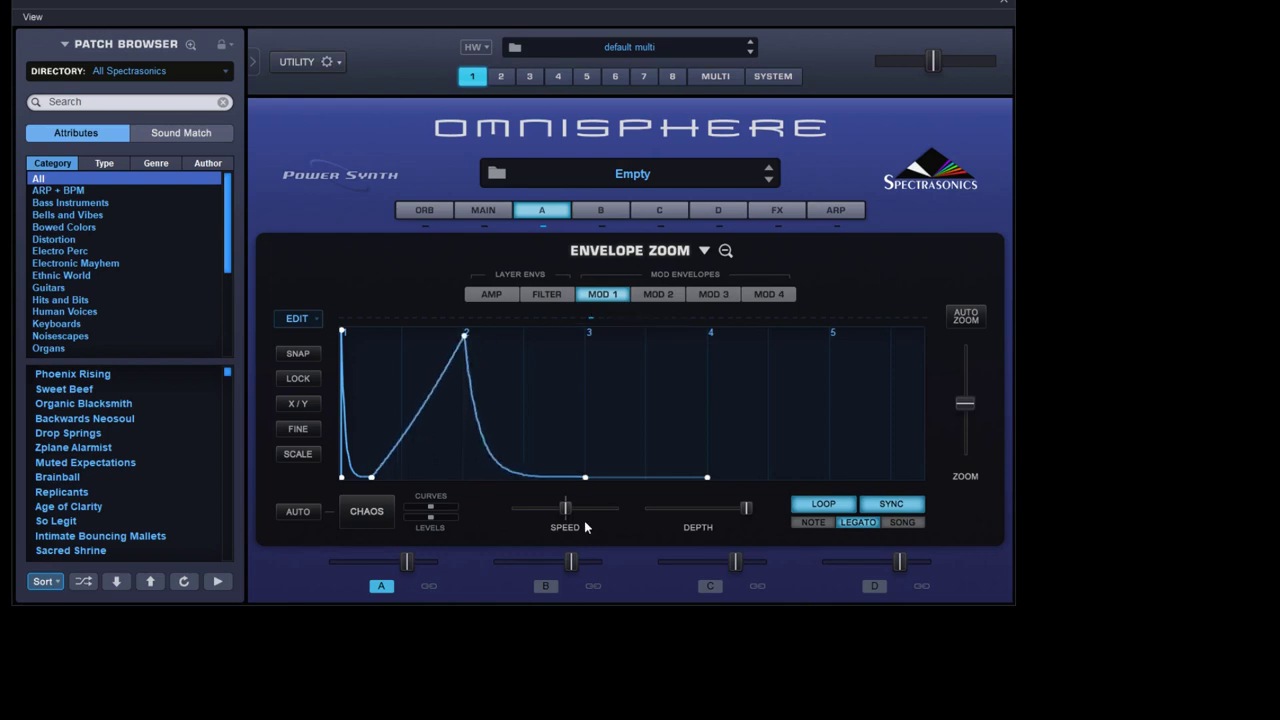
- Shape a full-level peak at beat 3 of the Mod 1 envelope between zero-level points at about 2.5 and 3.5, and leave the zoomed view
click(644, 477)
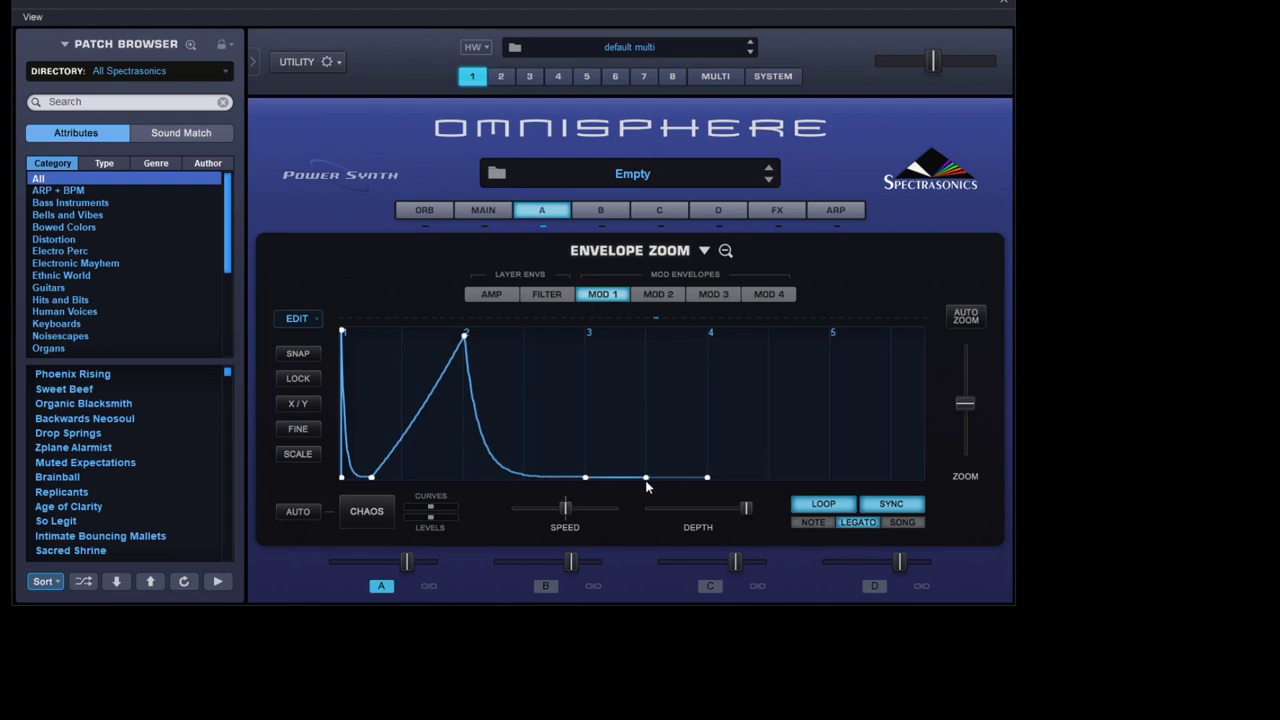
drag(586, 478, 534, 507)
click(589, 477)
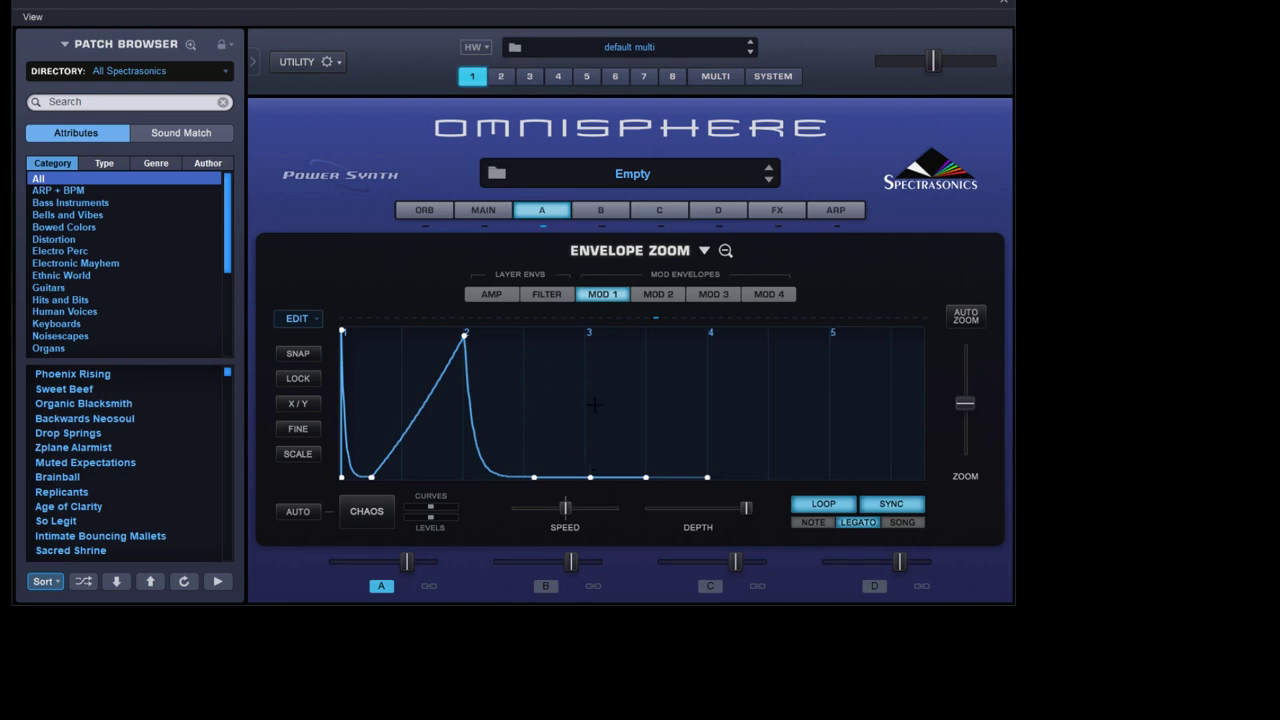
drag(590, 477, 590, 330)
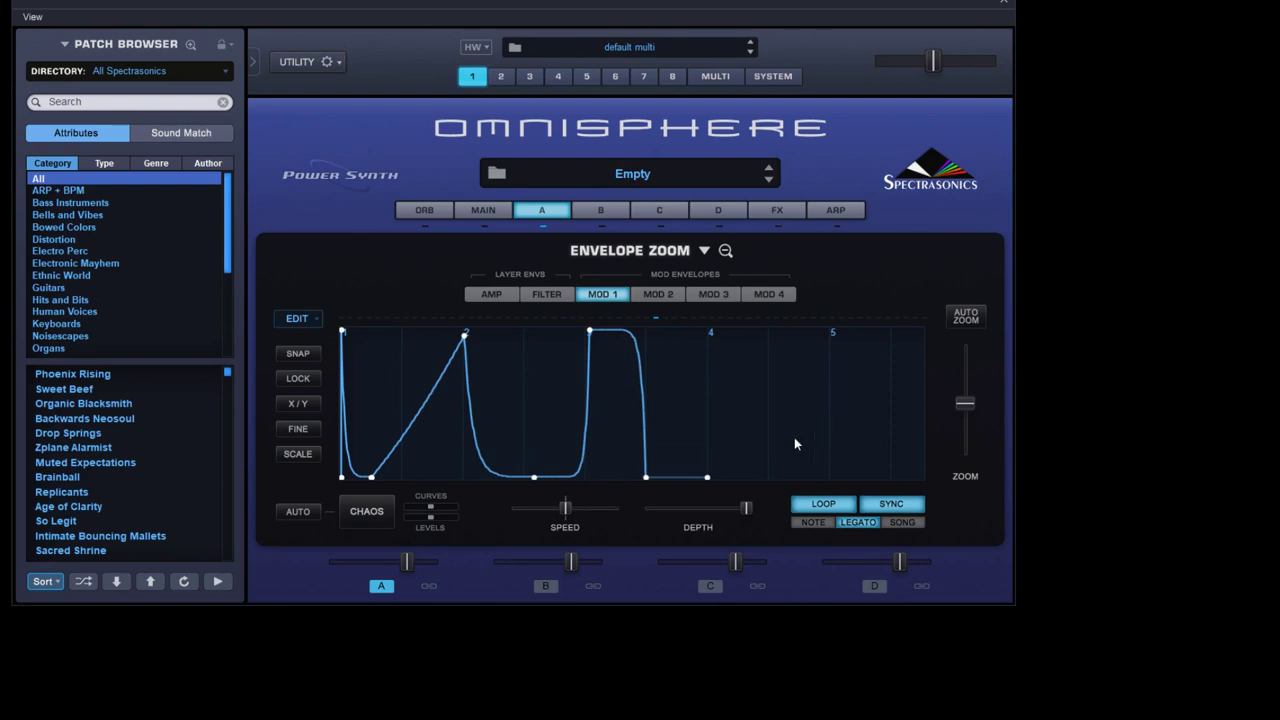
click(726, 251)
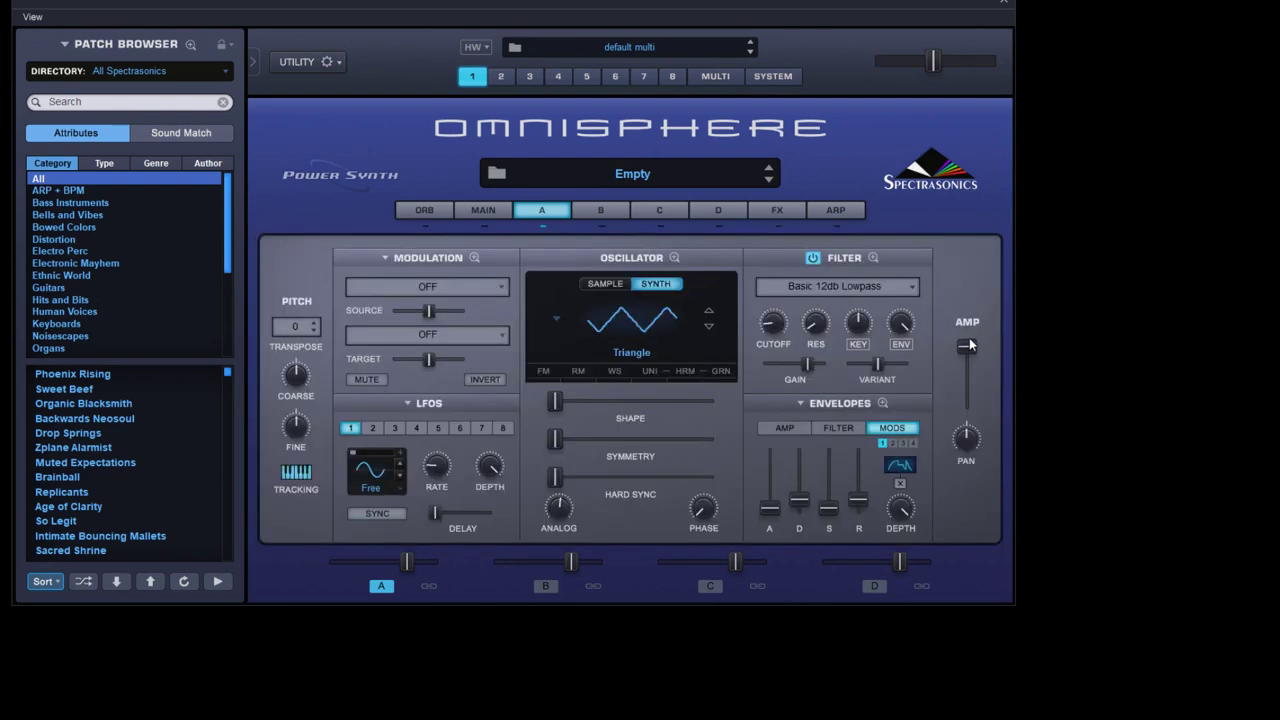
- Modulate layer A's amplitude with Mod Envelope1, chosen from all modulation sources
mouse_move(968, 350)
mouse_down()
mouse_move(970, 432)
mouse_move(967, 352)
mouse_up()
right_click(968, 350)
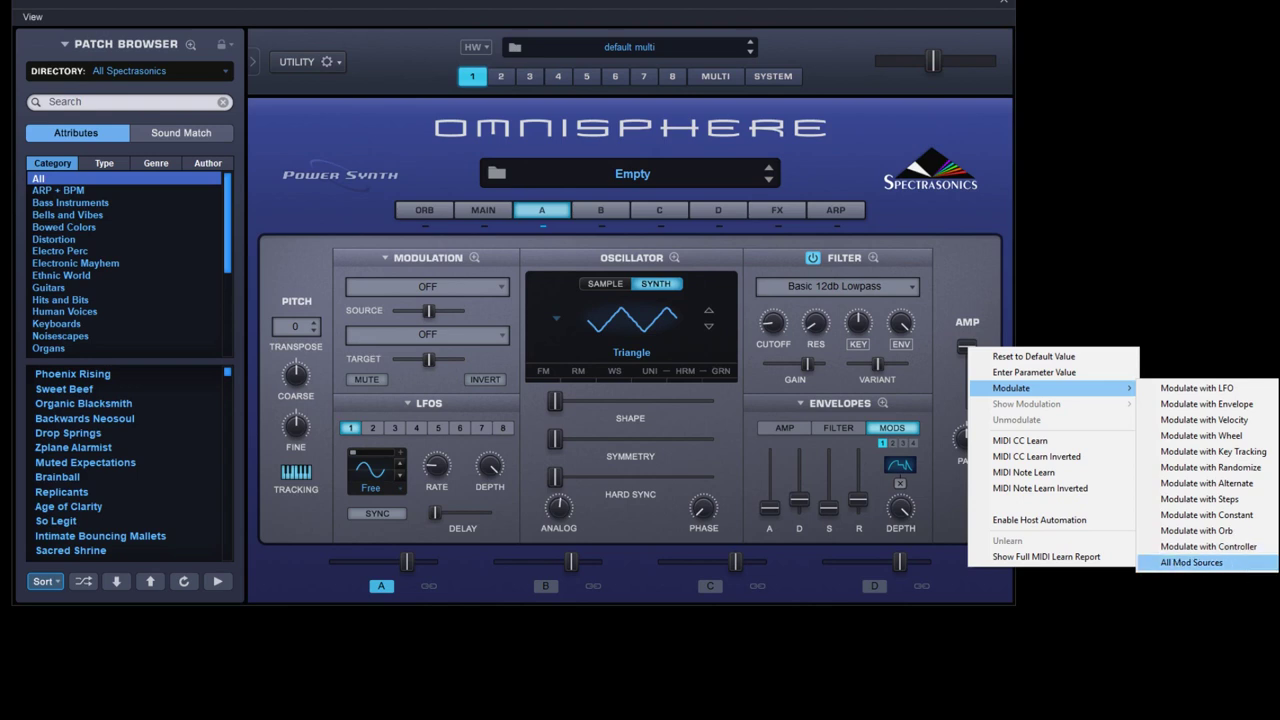
click(1191, 562)
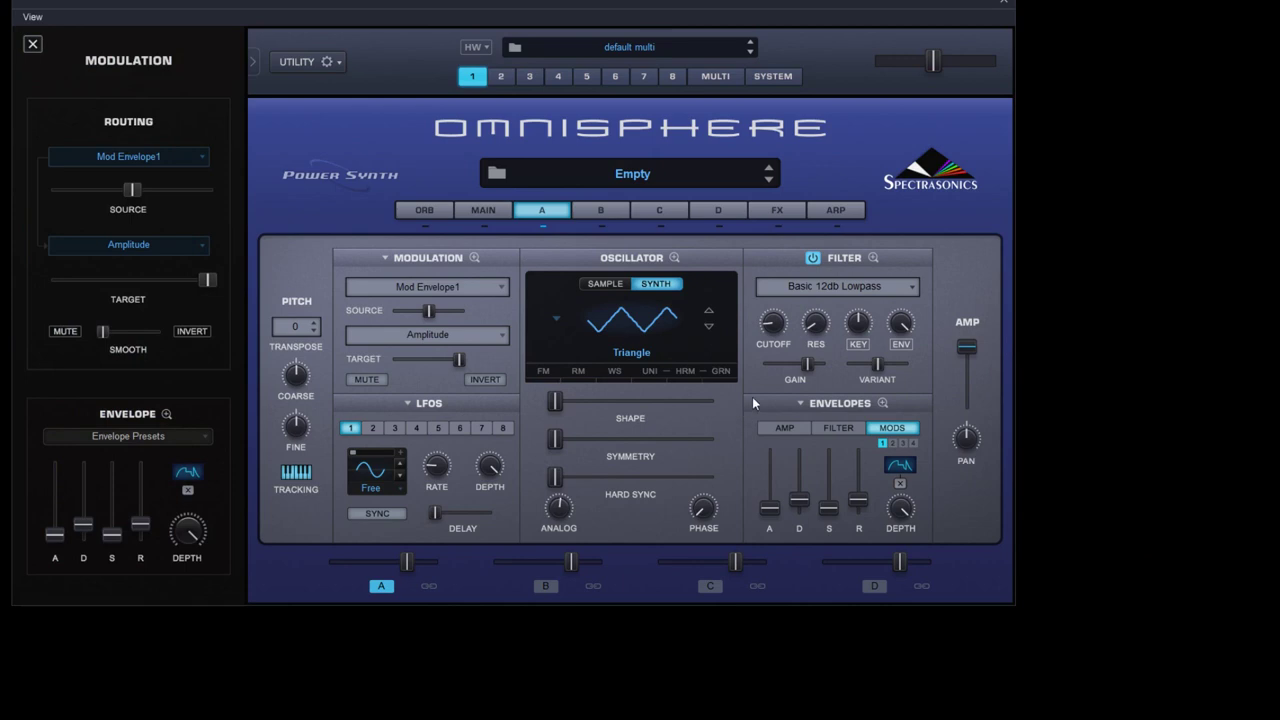
- Examine the Mod 1 envelope curve and the modulation source options available for the LFO rate
click(882, 404)
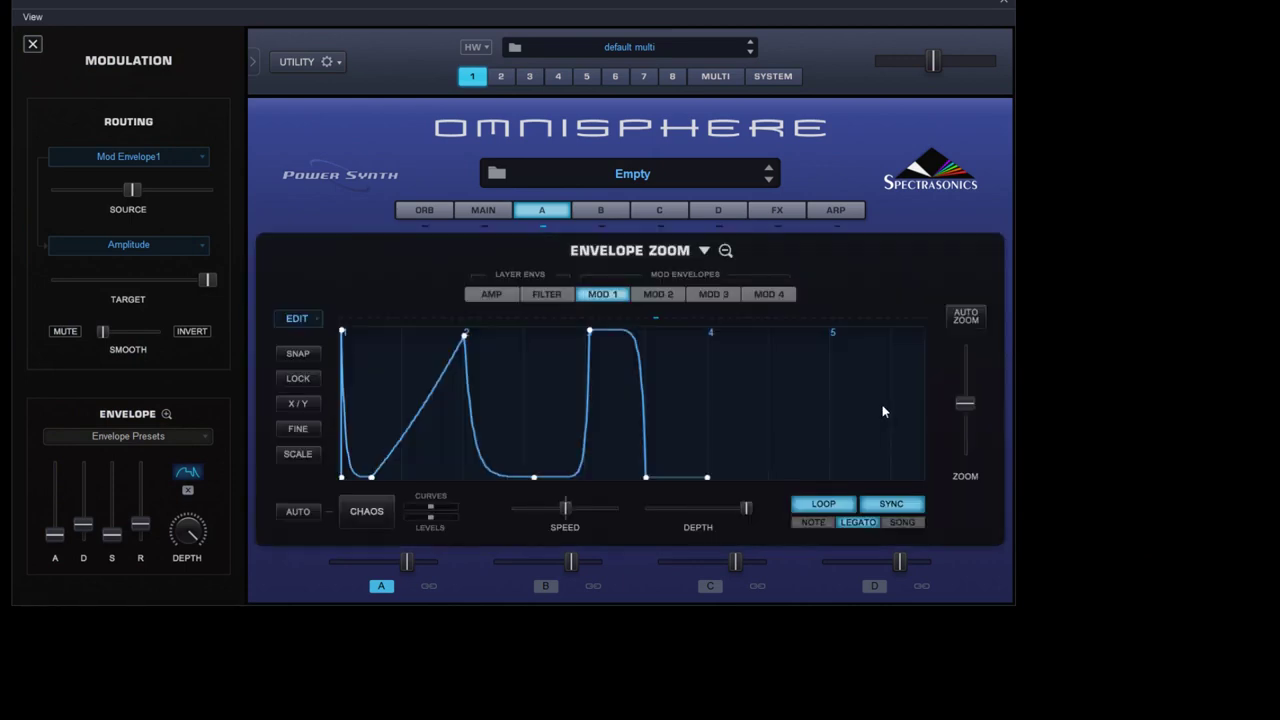
click(726, 251)
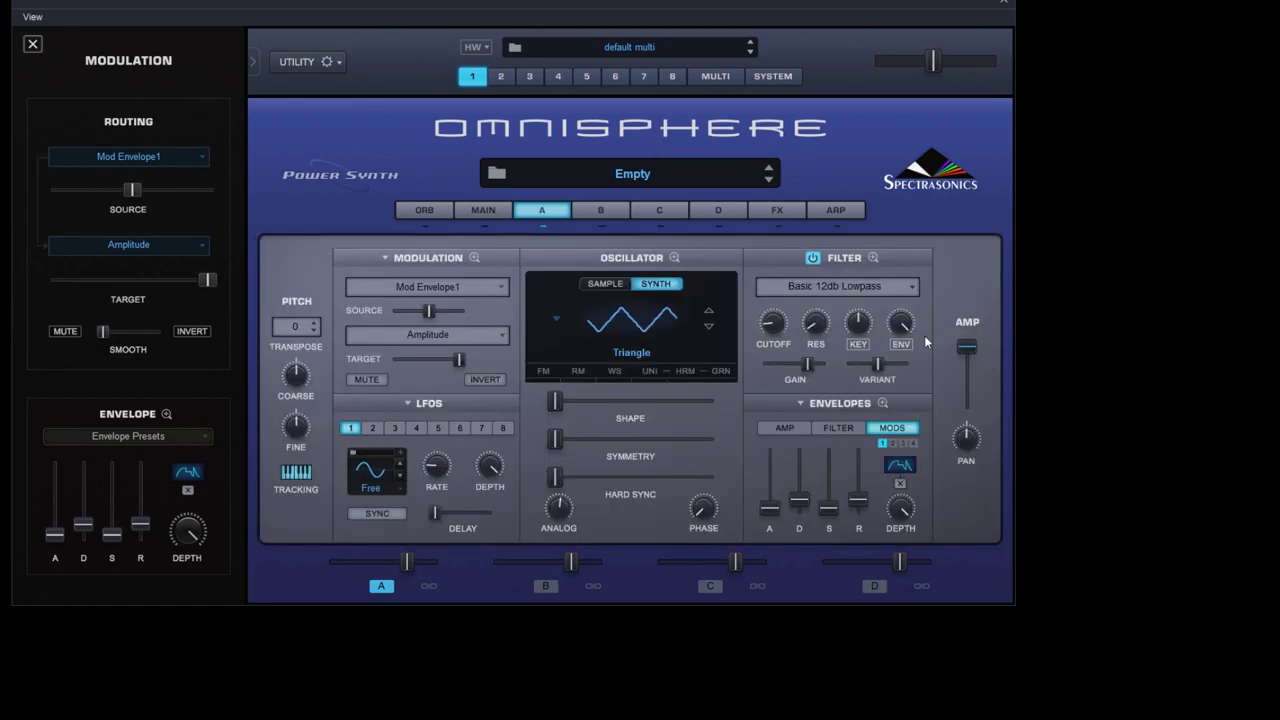
right_click(428, 313)
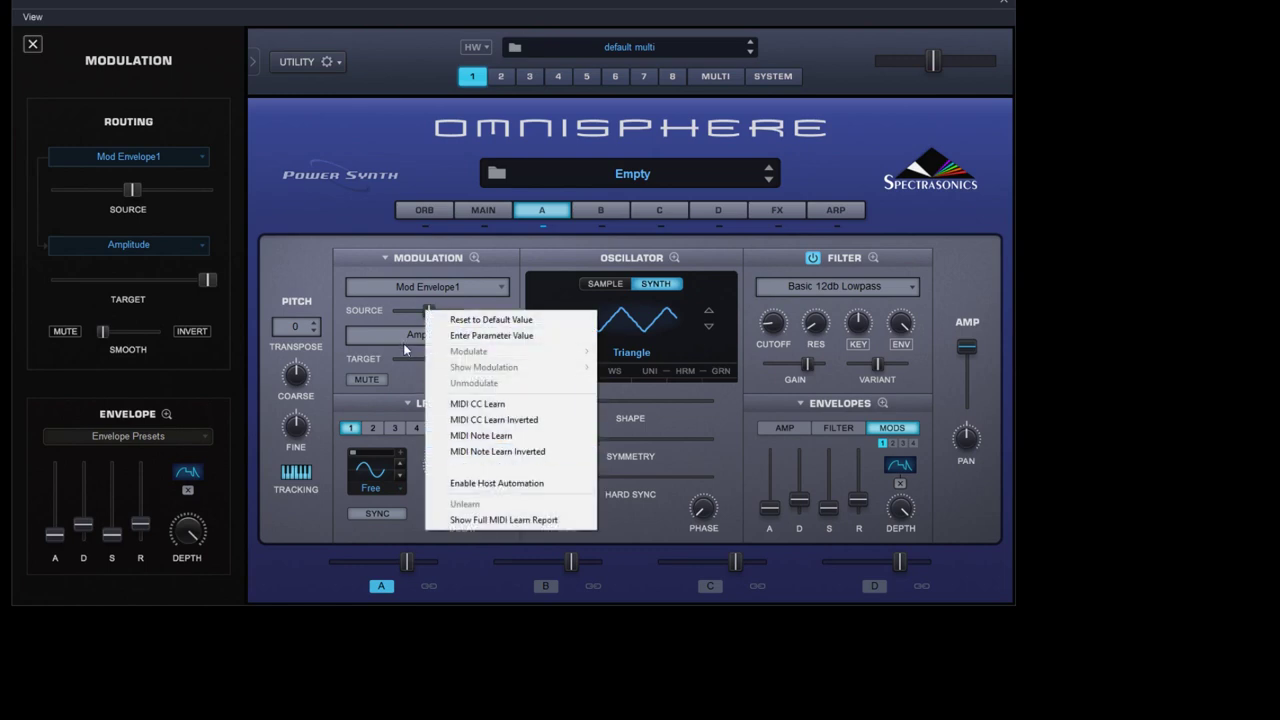
click(376, 364)
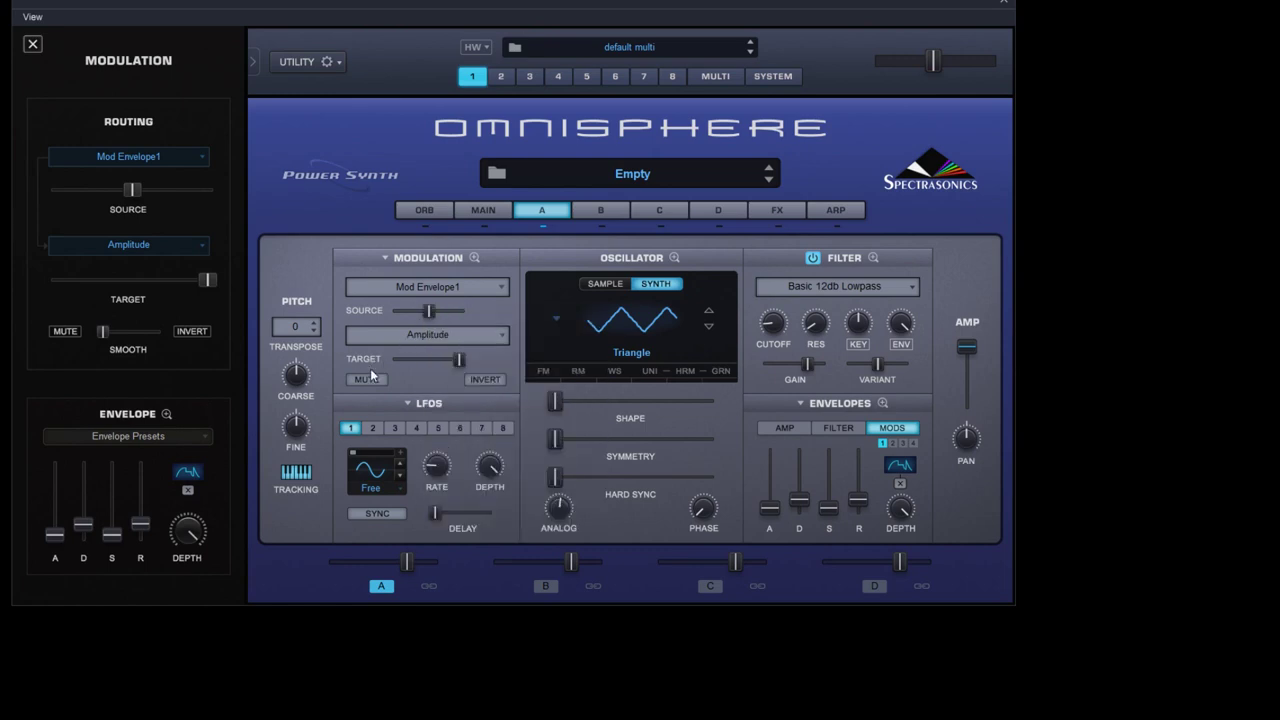
right_click(434, 466)
mouse_move(490, 510)
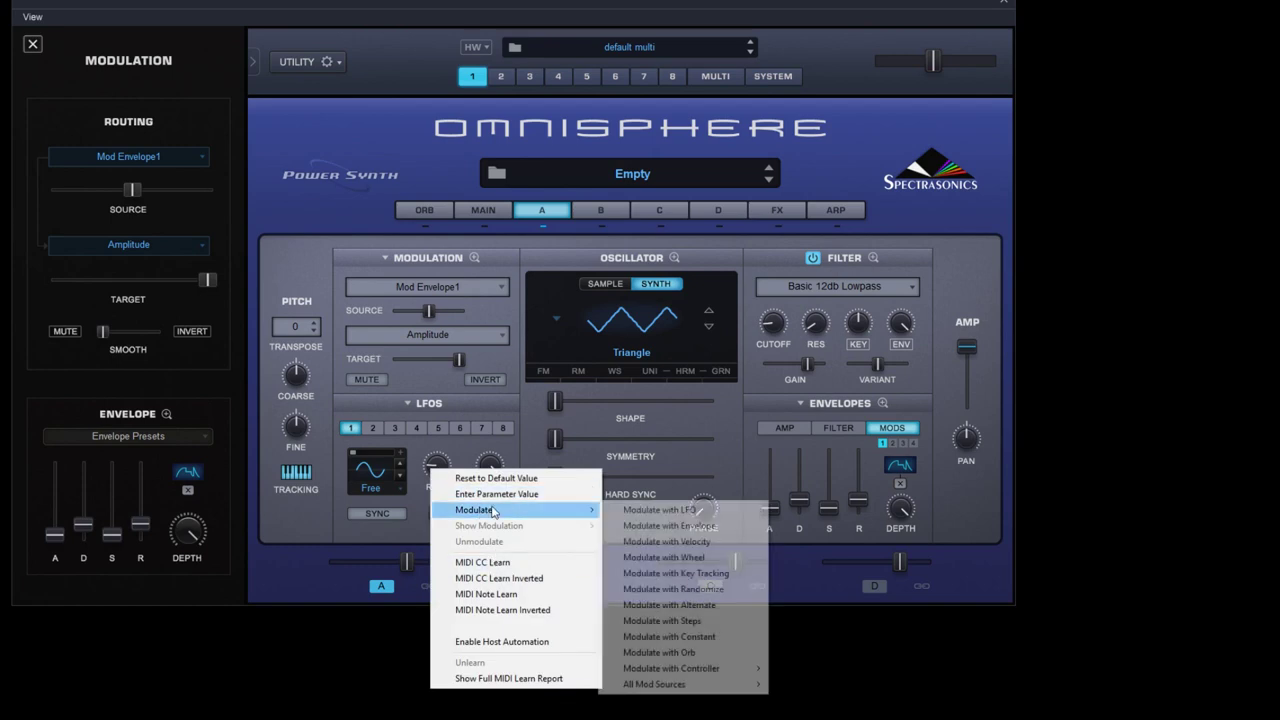
mouse_move(670, 684)
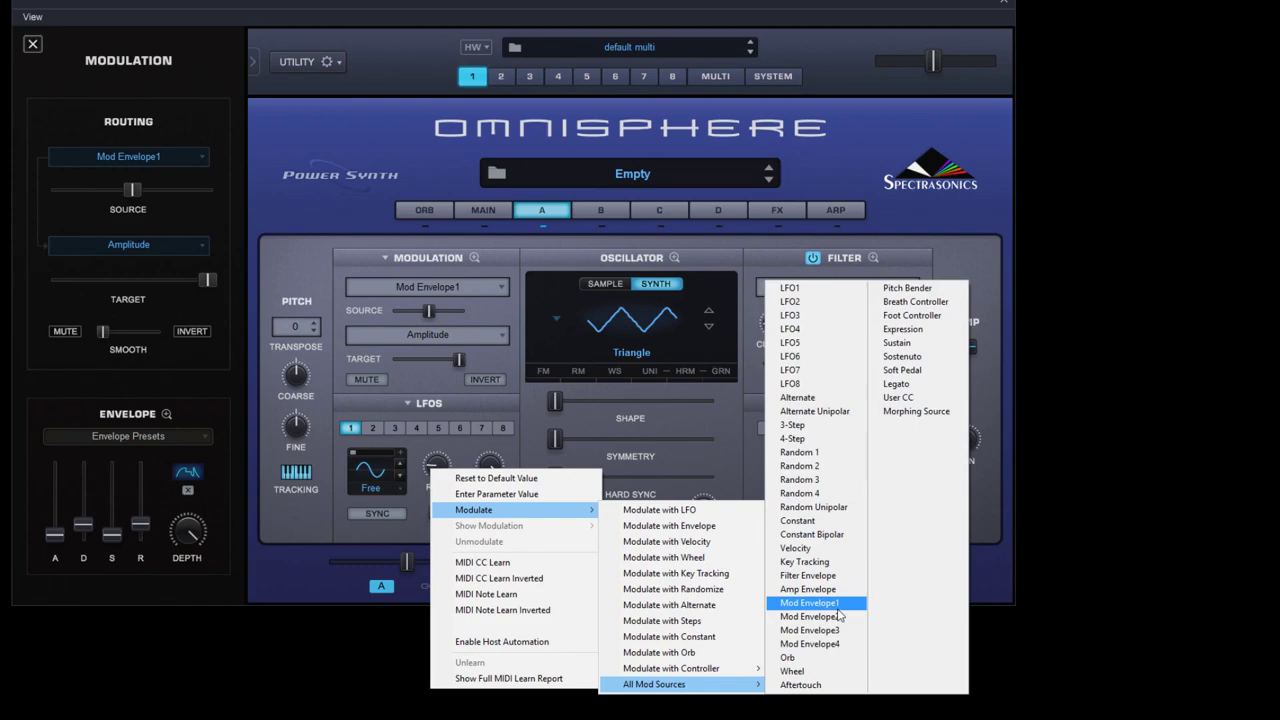
click(947, 236)
click(797, 237)
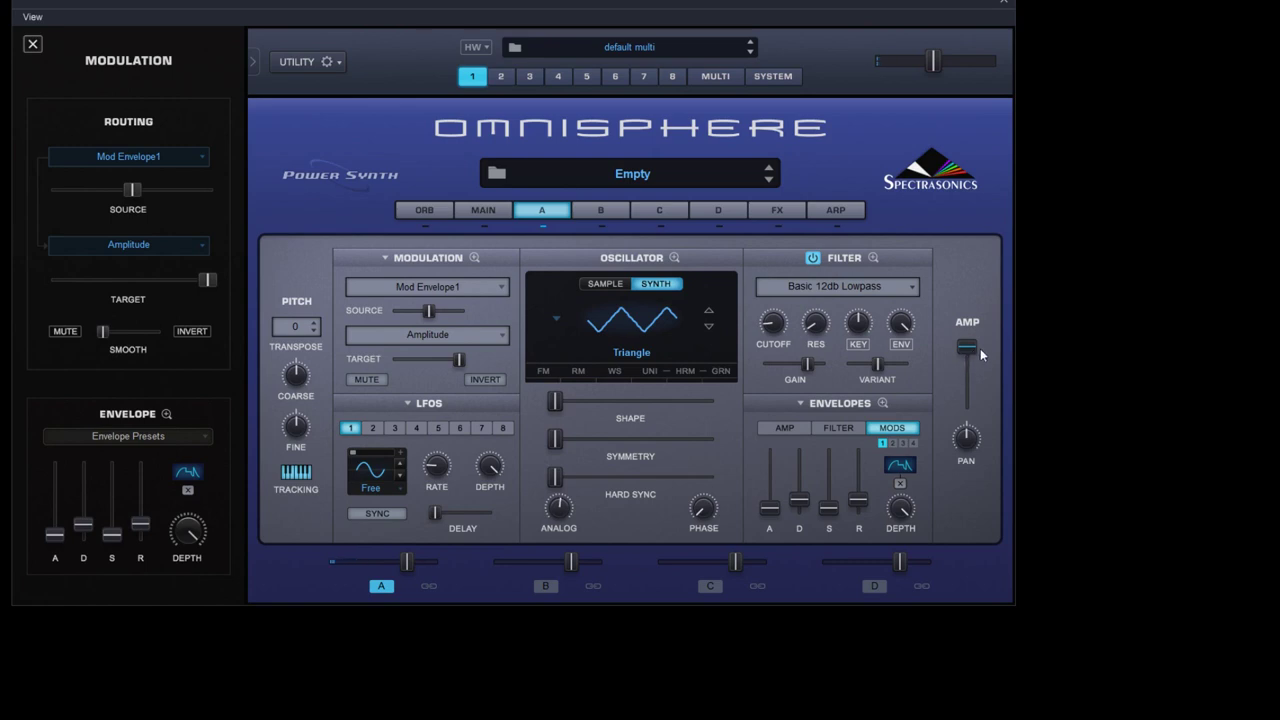
- Configure the Mod Envelope1 to Amplitude routing as inverted, with source depth at maximum and smoothing about midway
click(192, 332)
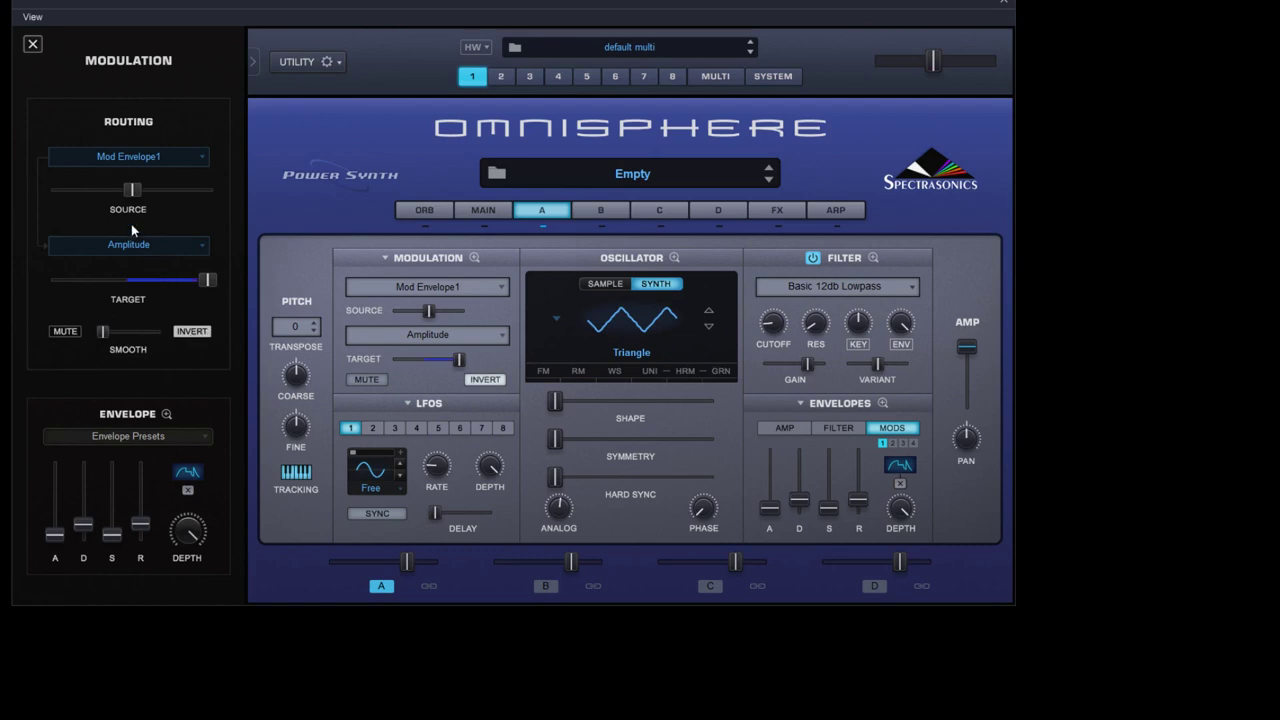
drag(133, 192, 309, 188)
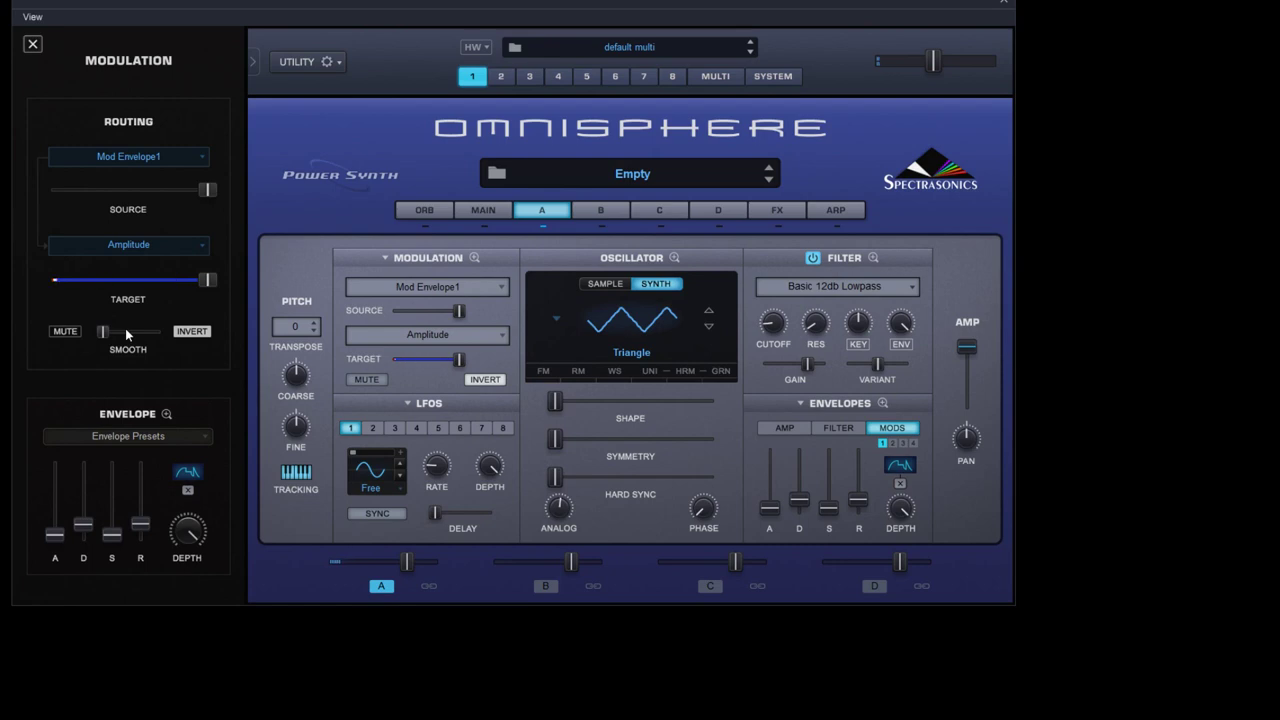
drag(104, 336, 176, 338)
drag(160, 332, 143, 358)
- Load the Tarnce 1 preset from the rhythmic envelopes into the Mod 1 envelope
click(883, 405)
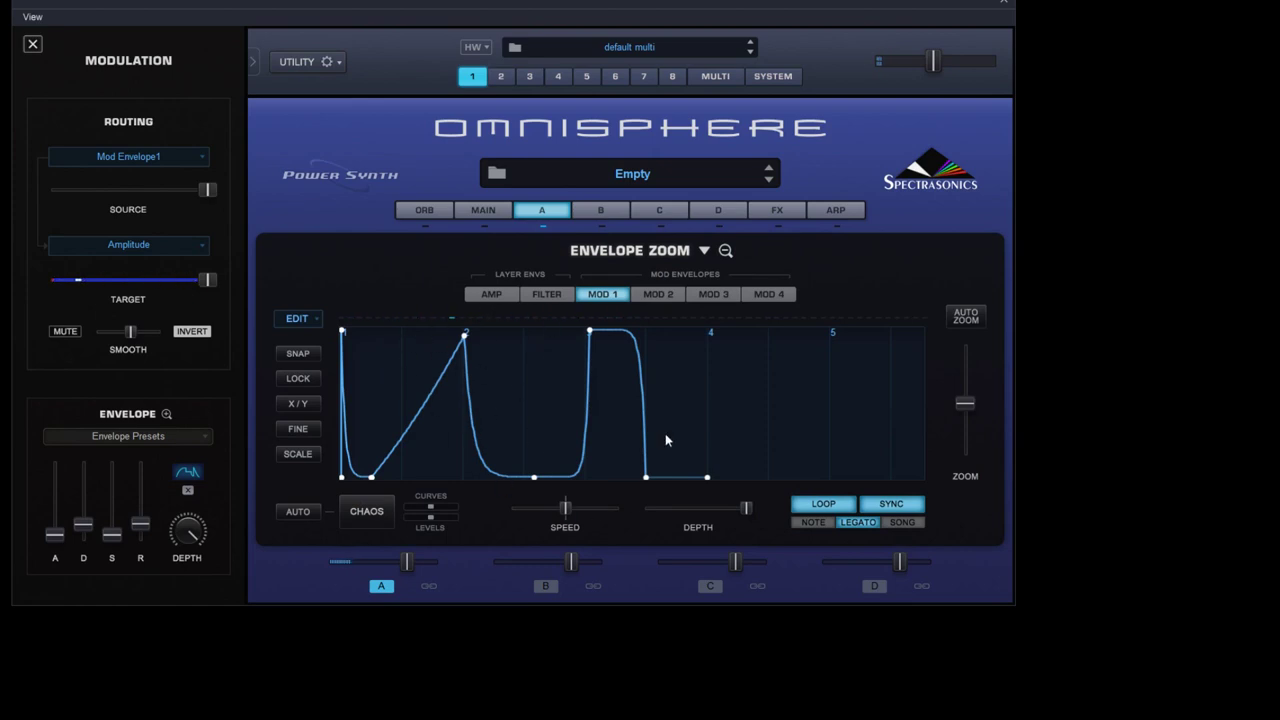
click(705, 251)
mouse_move(738, 340)
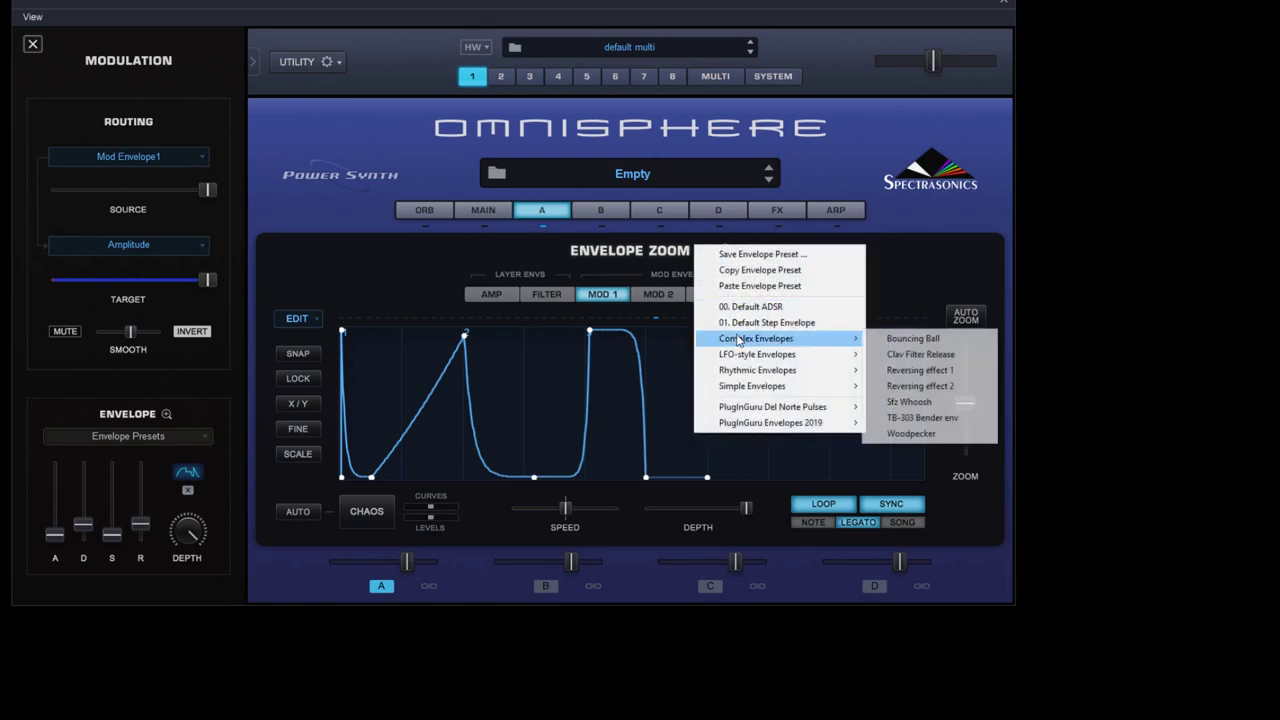
mouse_move(861, 376)
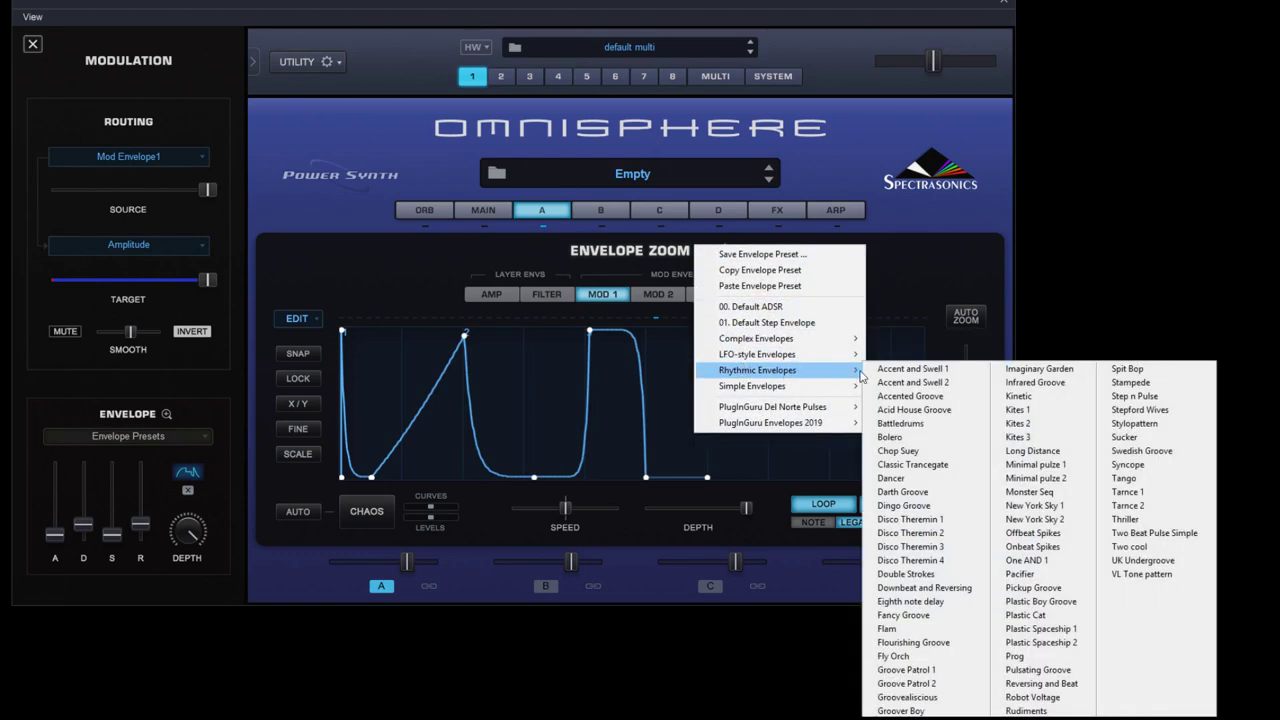
click(1143, 496)
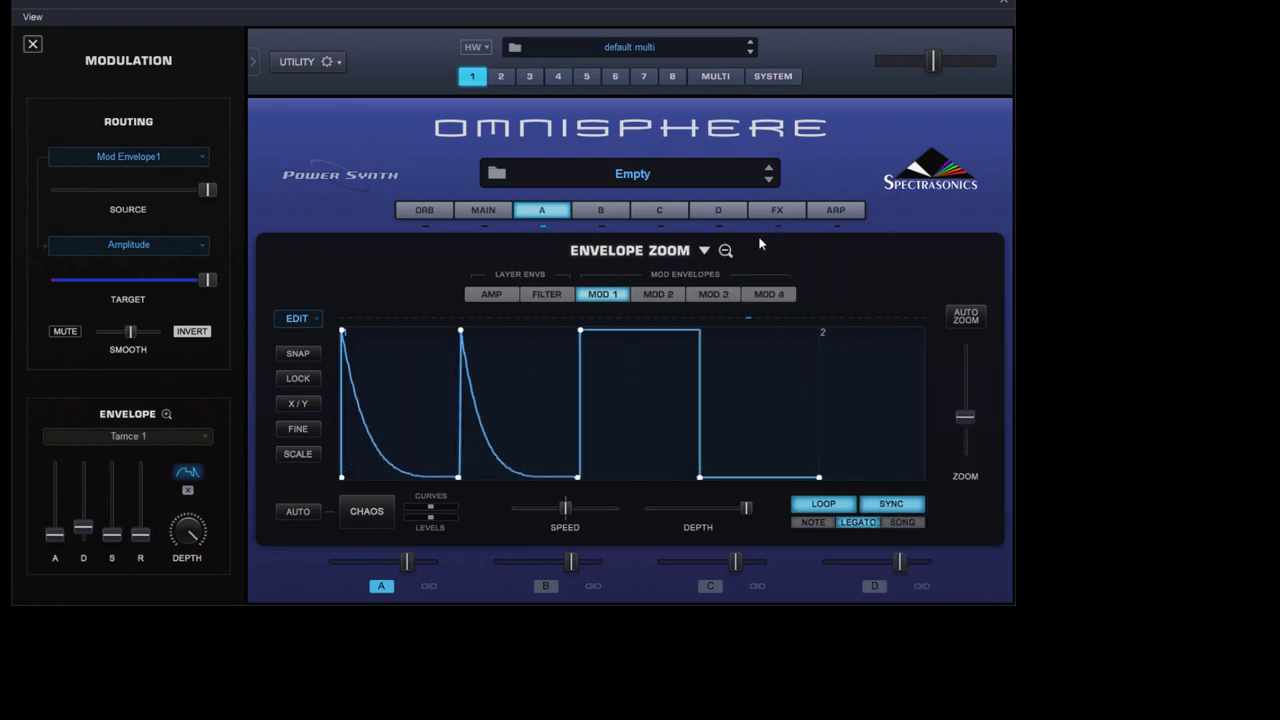
- Browse the rhythmic envelope presets available for the Mod 1 envelope
click(706, 252)
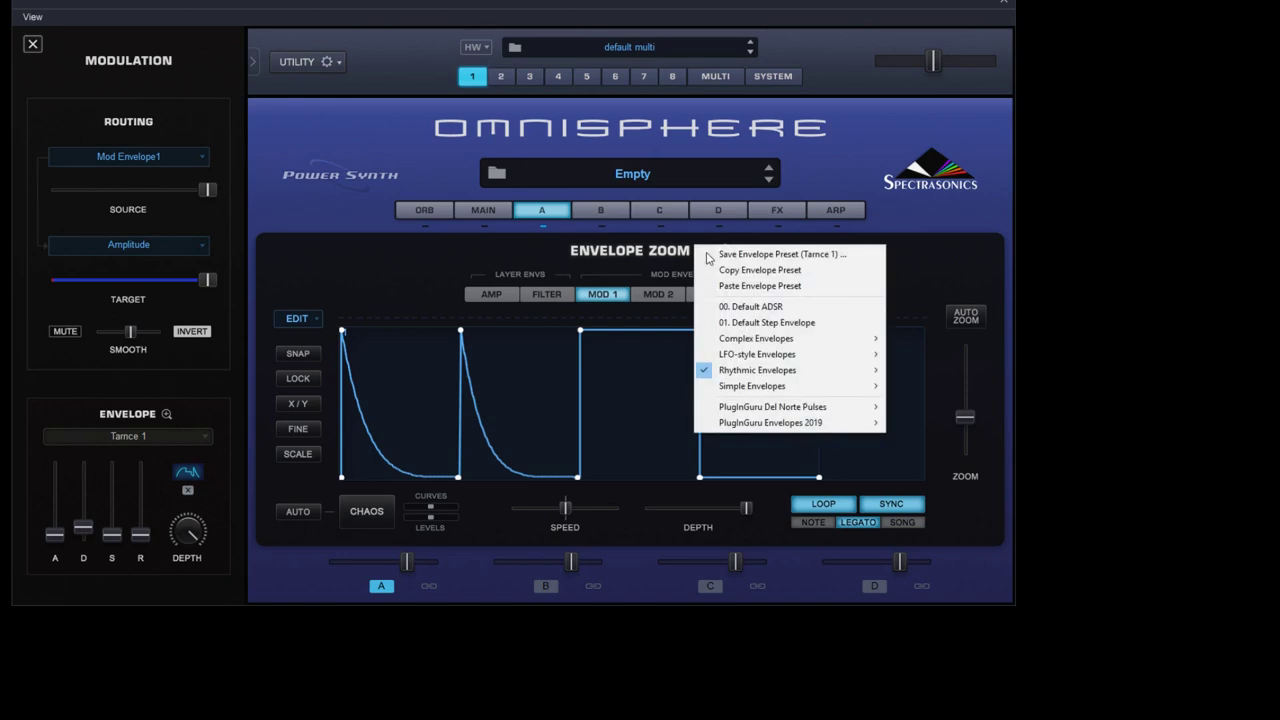
mouse_move(760, 372)
mouse_move(800, 370)
click(420, 160)
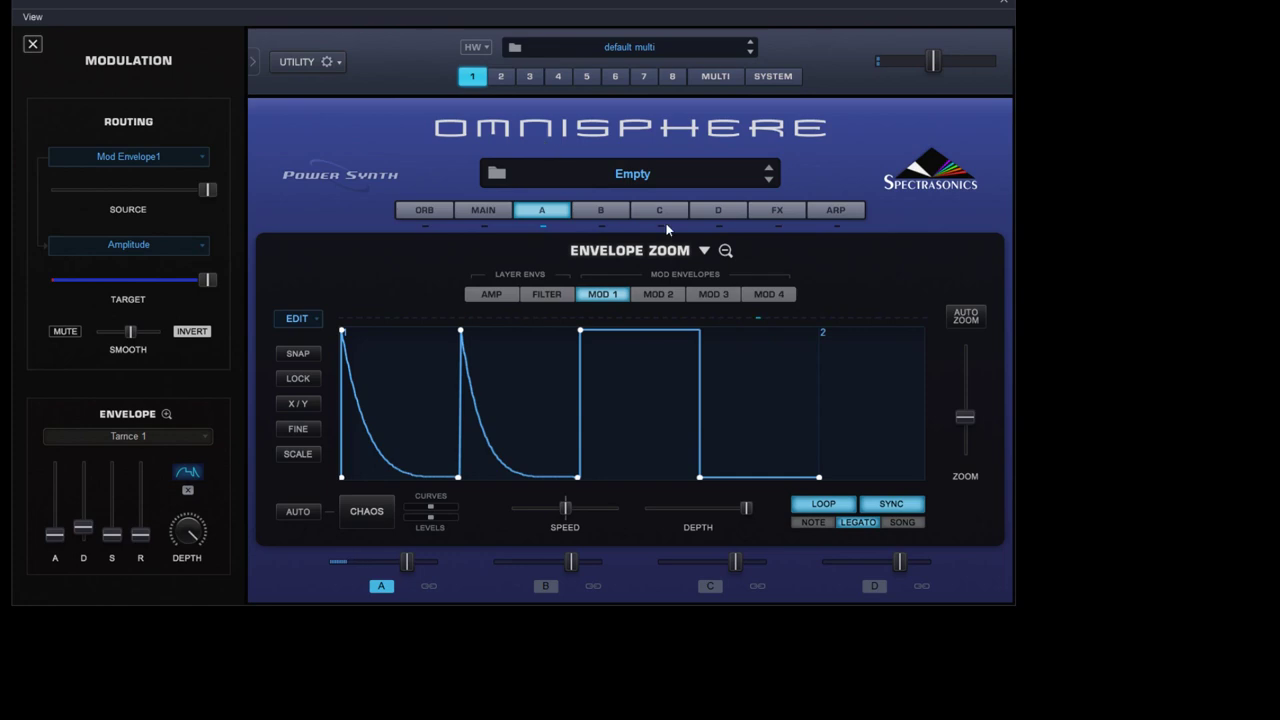
- Lower the Amplitude routing's smoothing to about a quarter and set layer A's oscillator waveform to SawSquare Fat
drag(134, 338, 114, 339)
click(729, 251)
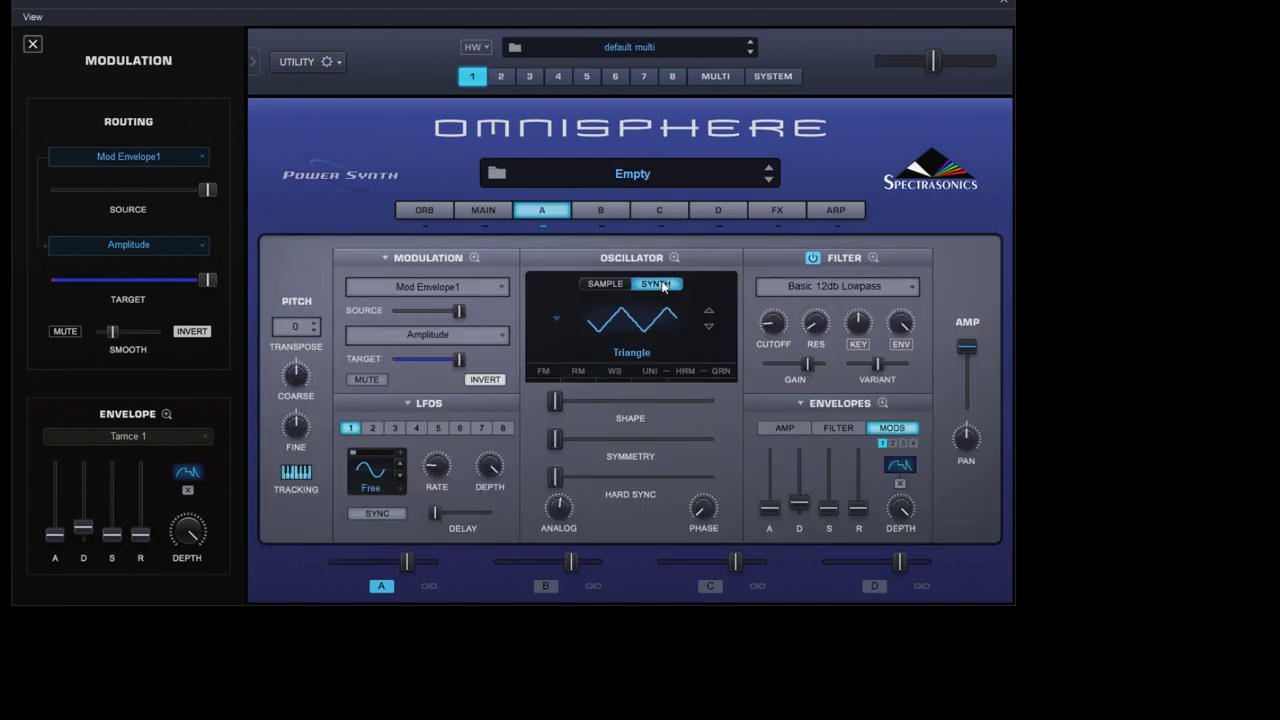
click(655, 322)
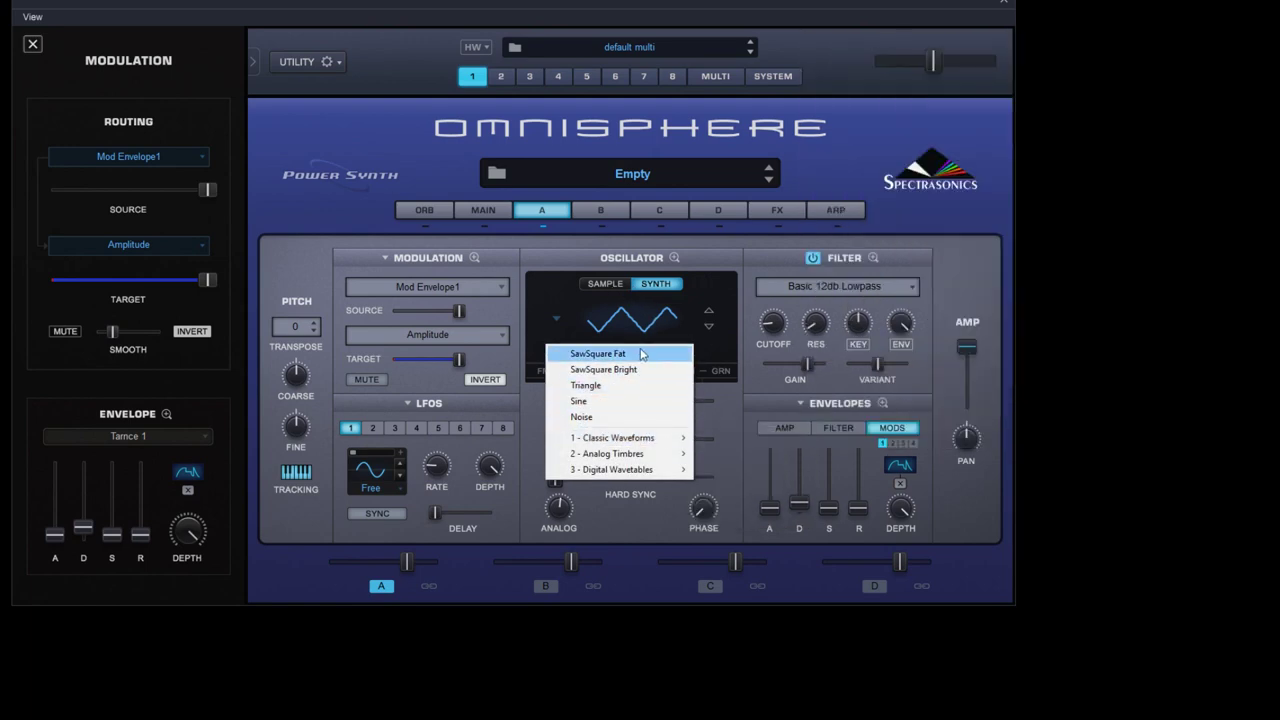
click(598, 353)
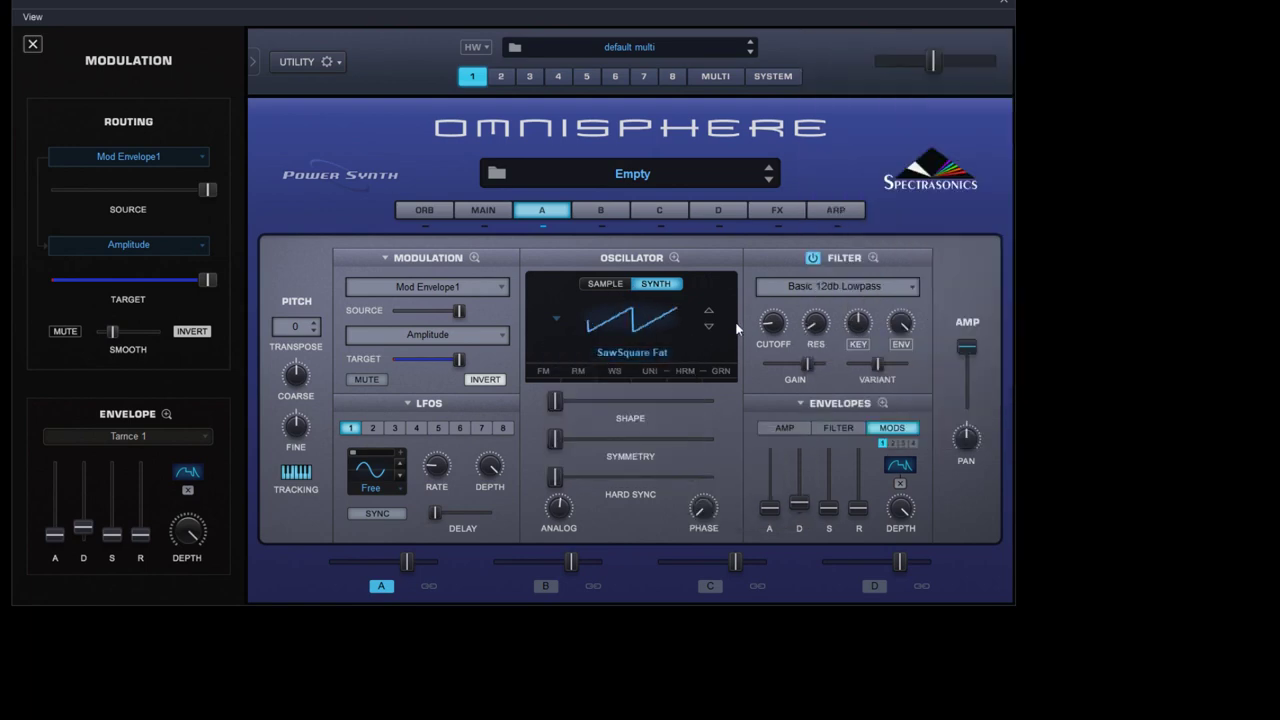
- Add BPM Delay X2 and Flame Distortion to the first two slots of the common effects rack
click(778, 211)
click(382, 292)
mouse_move(406, 402)
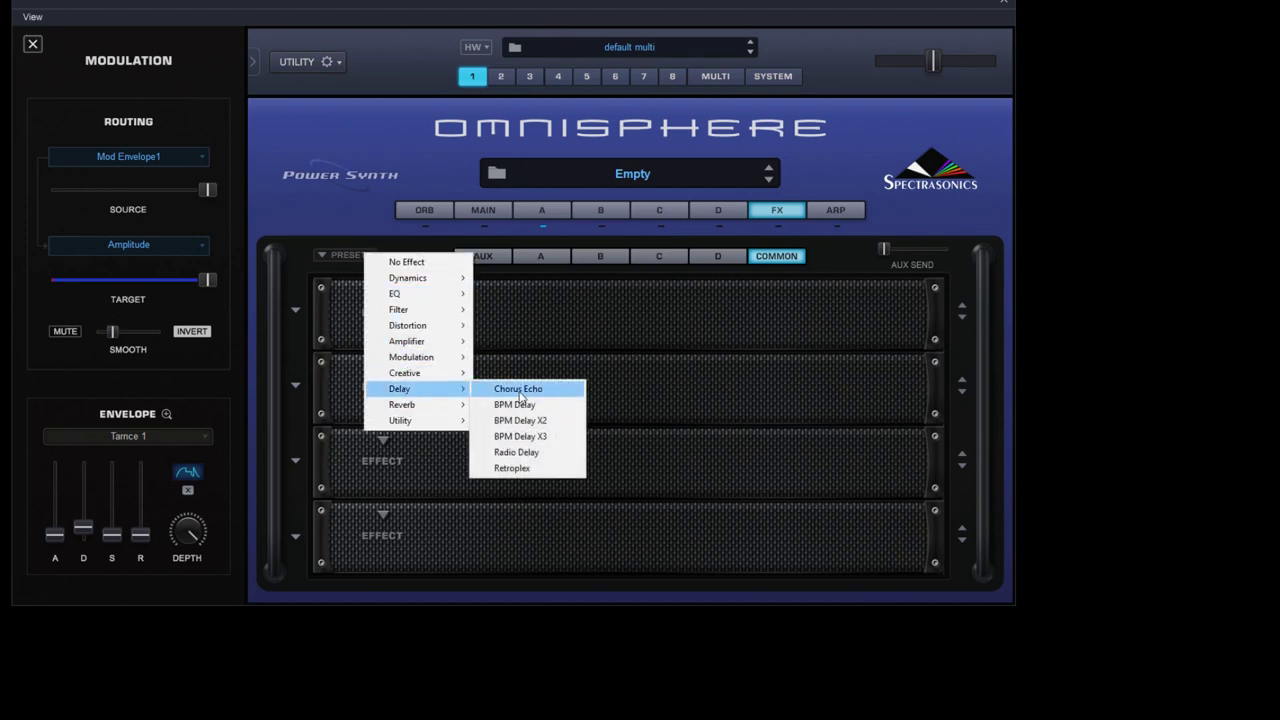
click(527, 420)
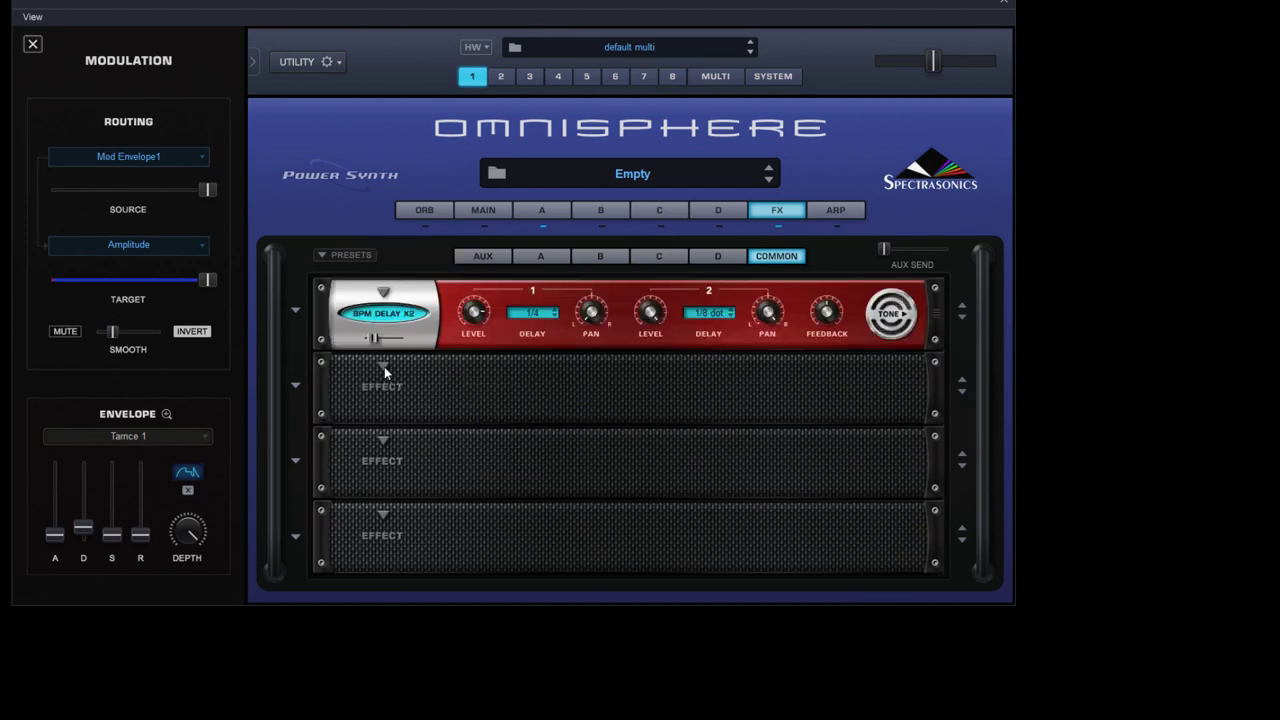
click(384, 366)
mouse_move(420, 387)
click(495, 403)
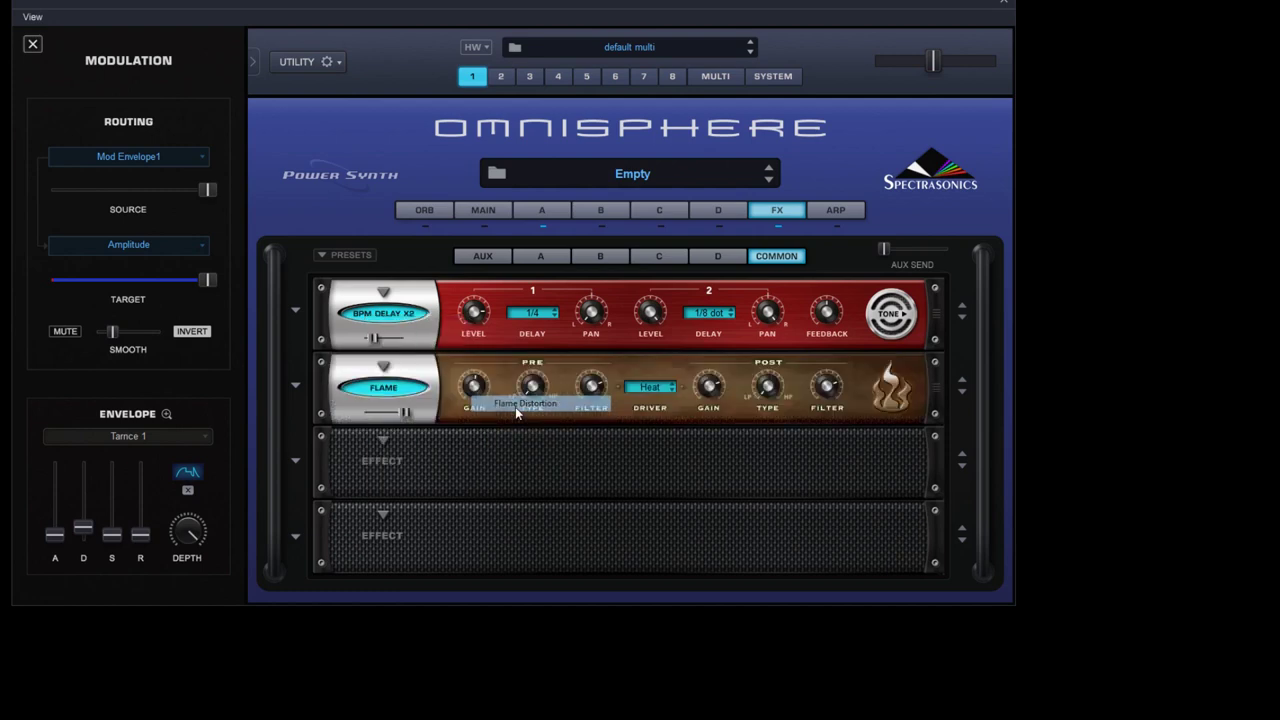
- Modulate the Flame Distortion mix with Mod Envelope1, with the target at minimum and the source depth at maximum
right_click(404, 414)
mouse_move(460, 460)
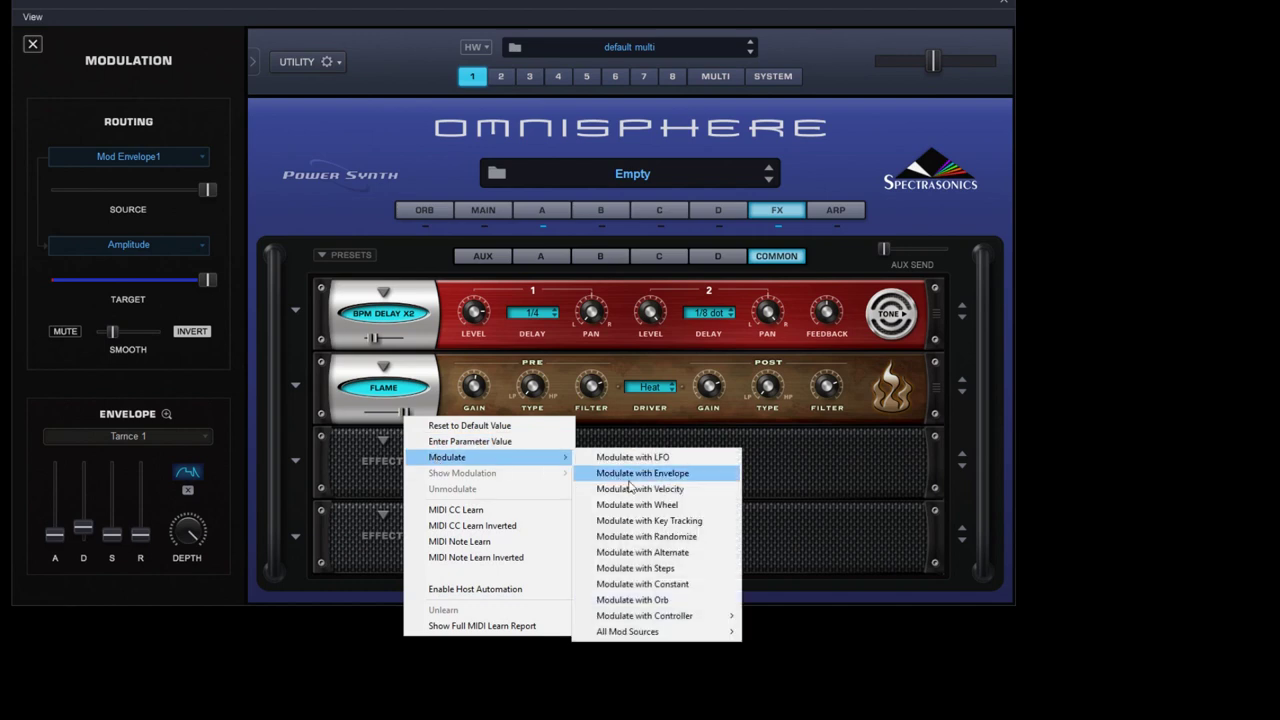
mouse_move(668, 631)
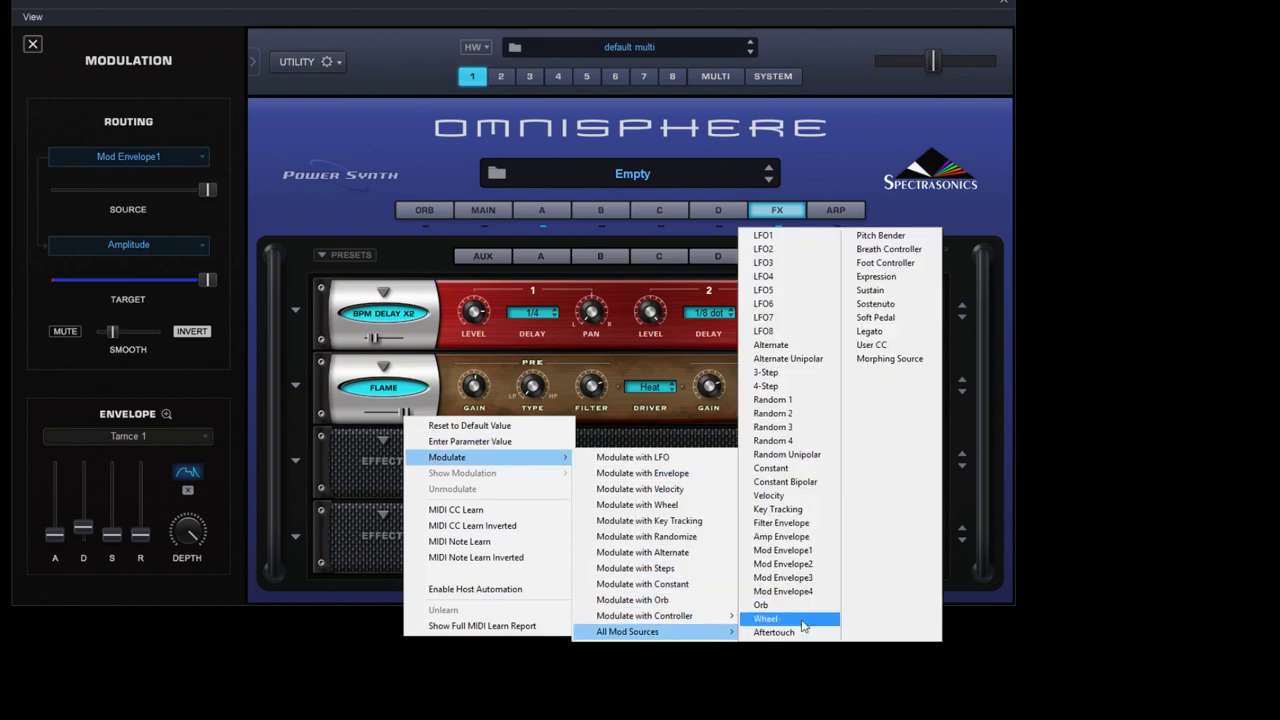
click(800, 550)
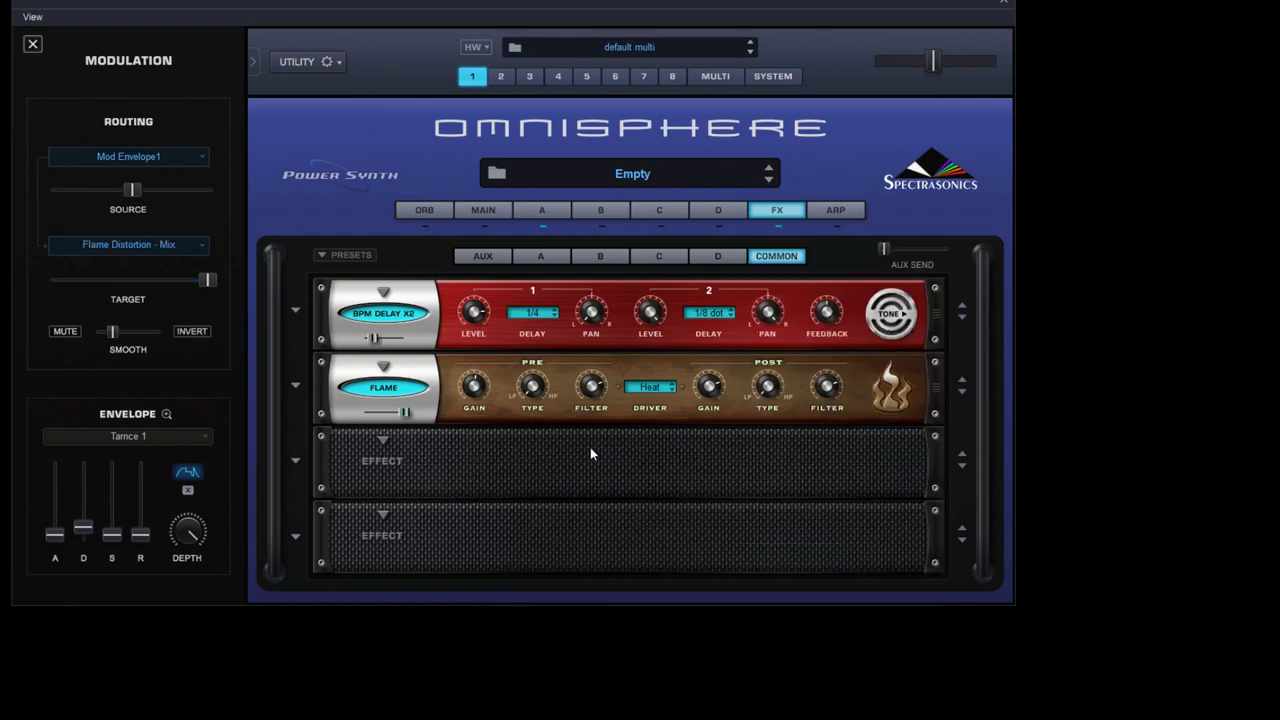
drag(208, 281, 43, 279)
drag(145, 192, 207, 192)
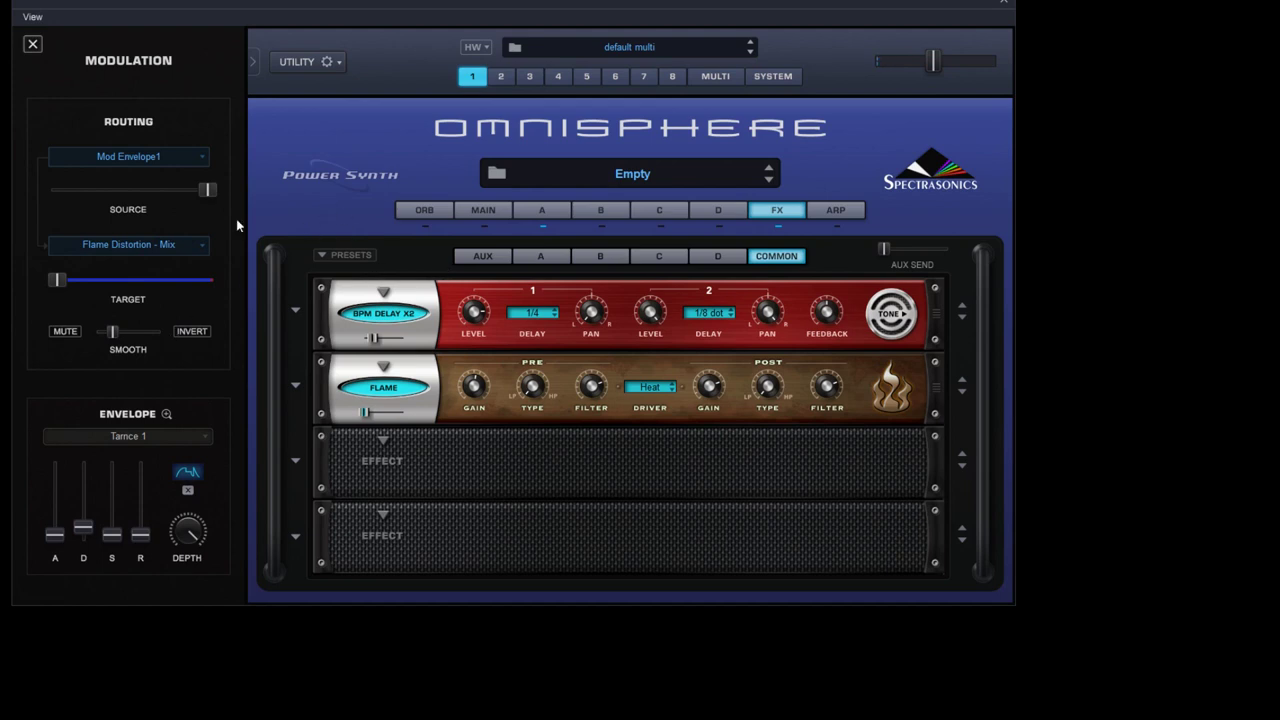
- Remove the modulation from layer A's amplitude and return to the common effects rack
click(545, 211)
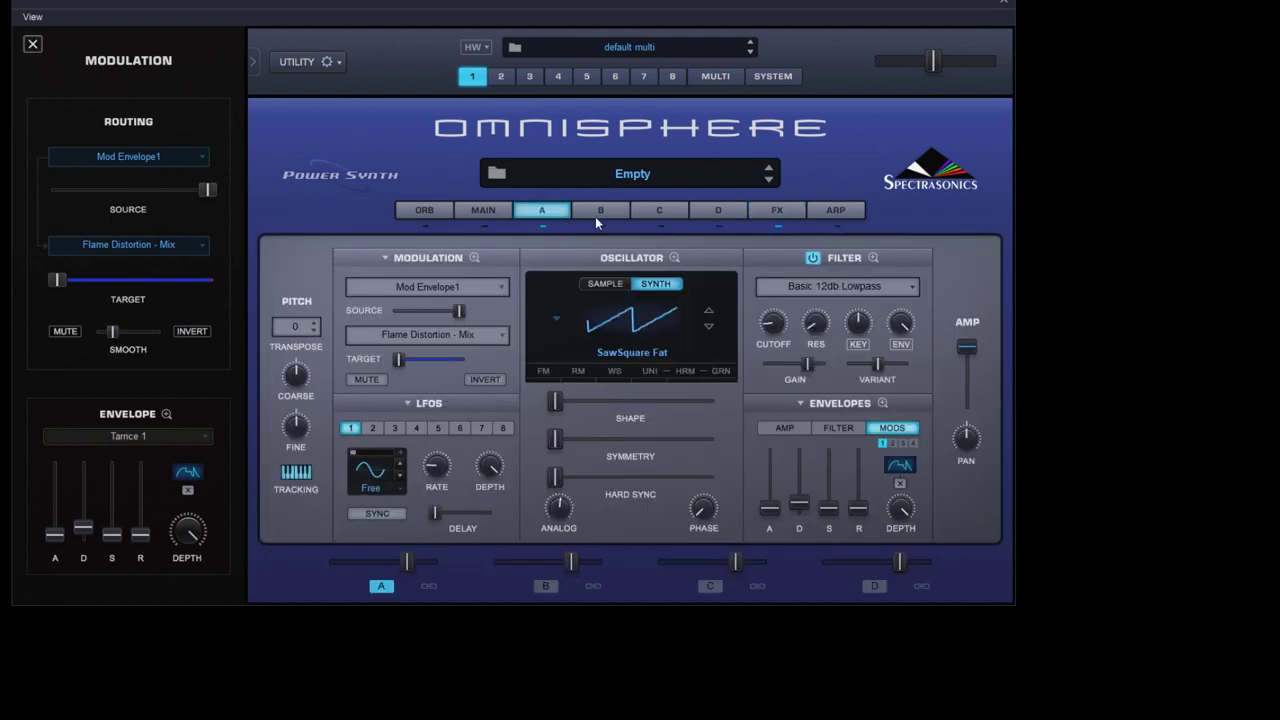
right_click(965, 349)
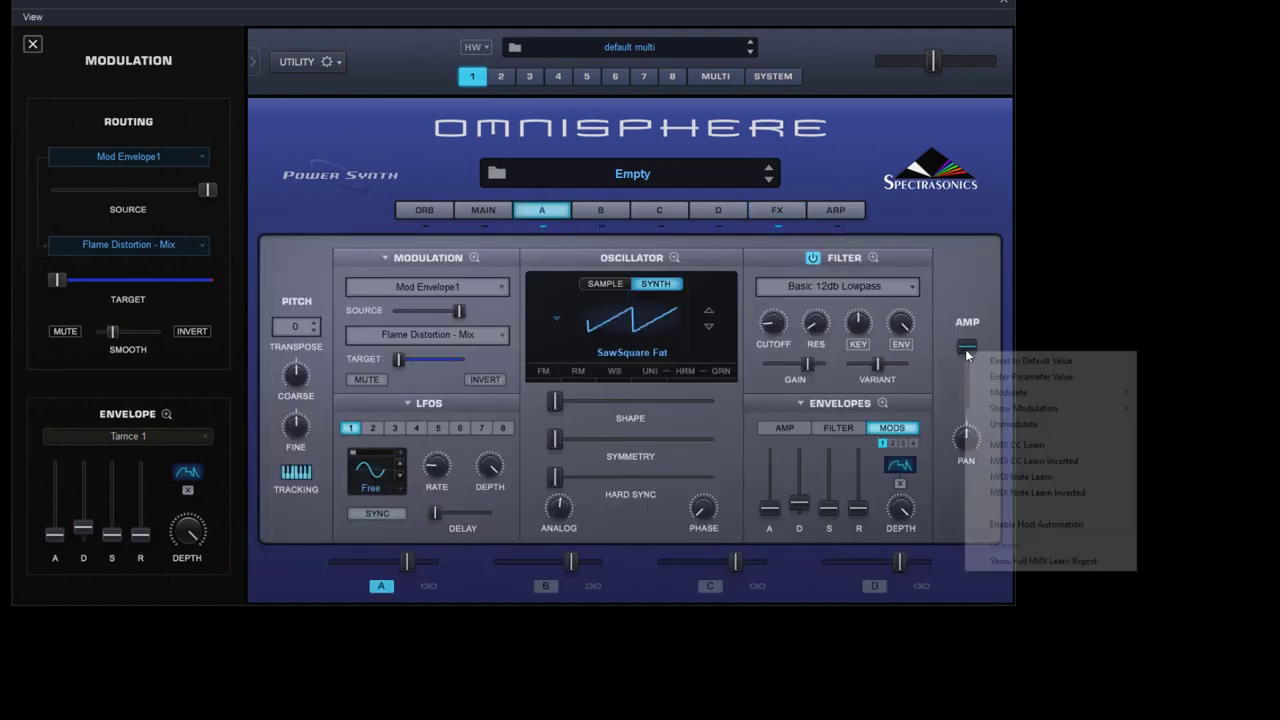
click(1030, 426)
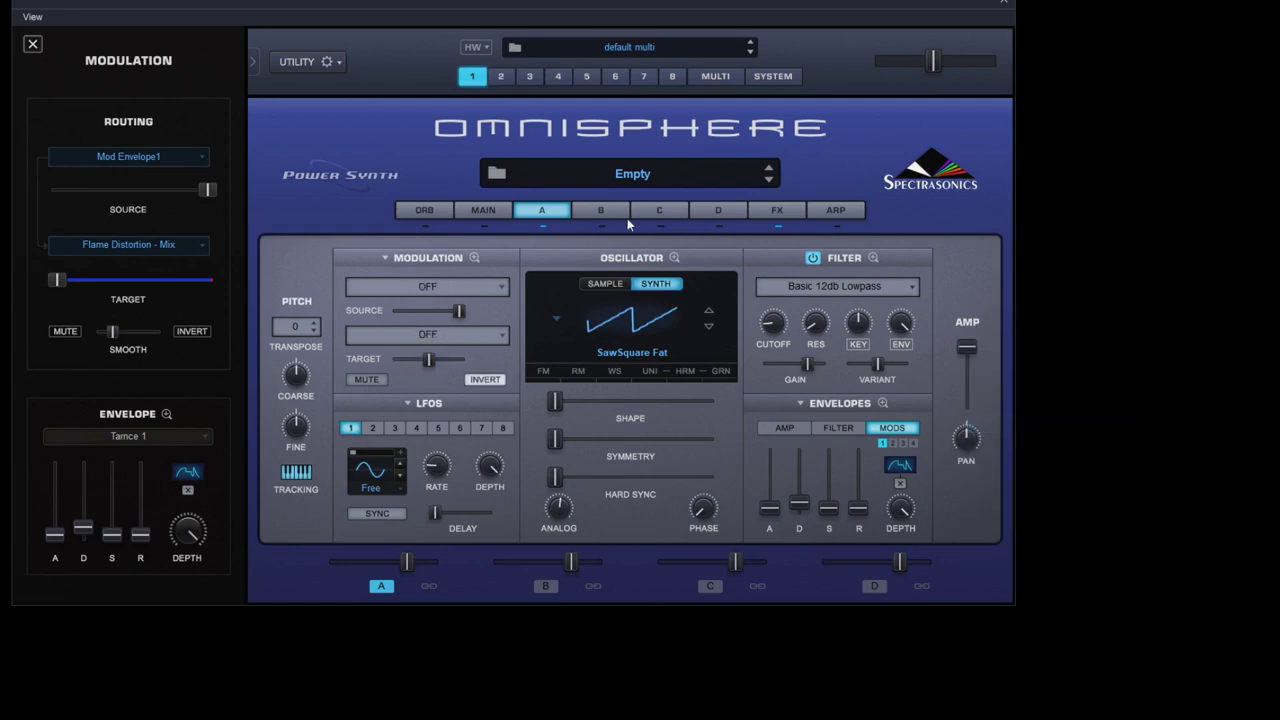
click(773, 211)
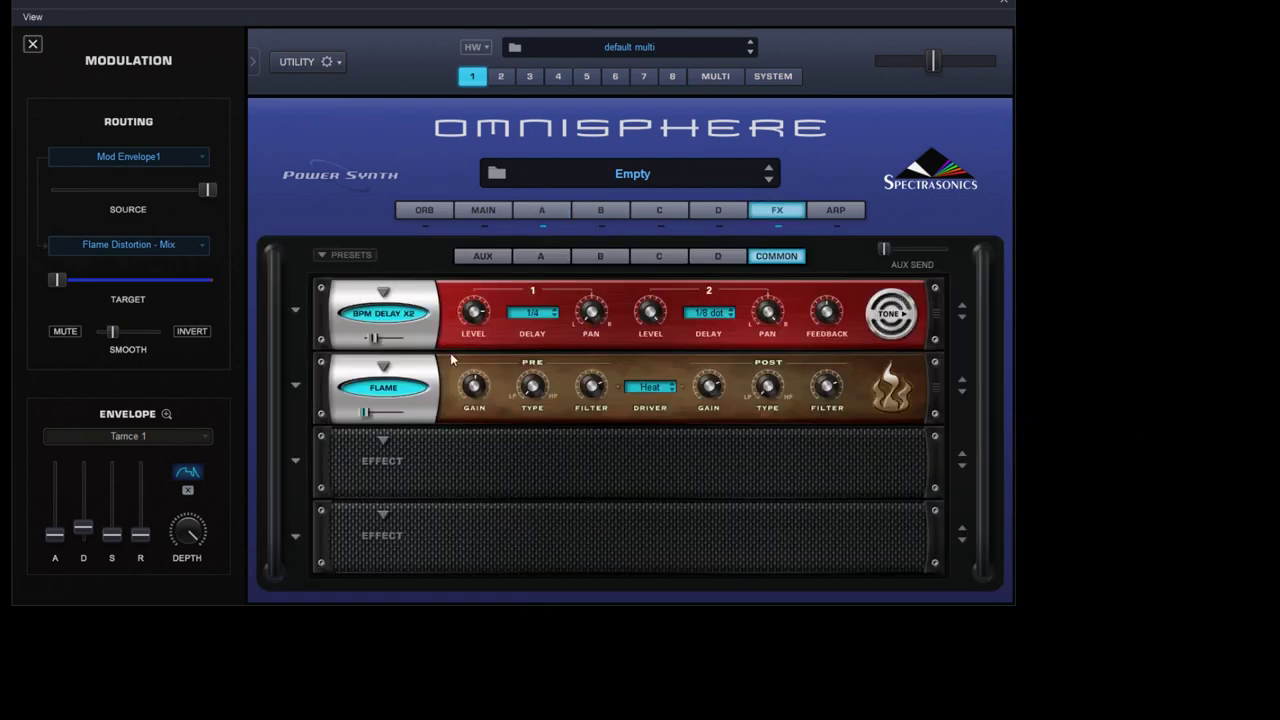
- Turn on the arpeggiator with a preset from the Biodiode group and a 1/8 clock
click(838, 211)
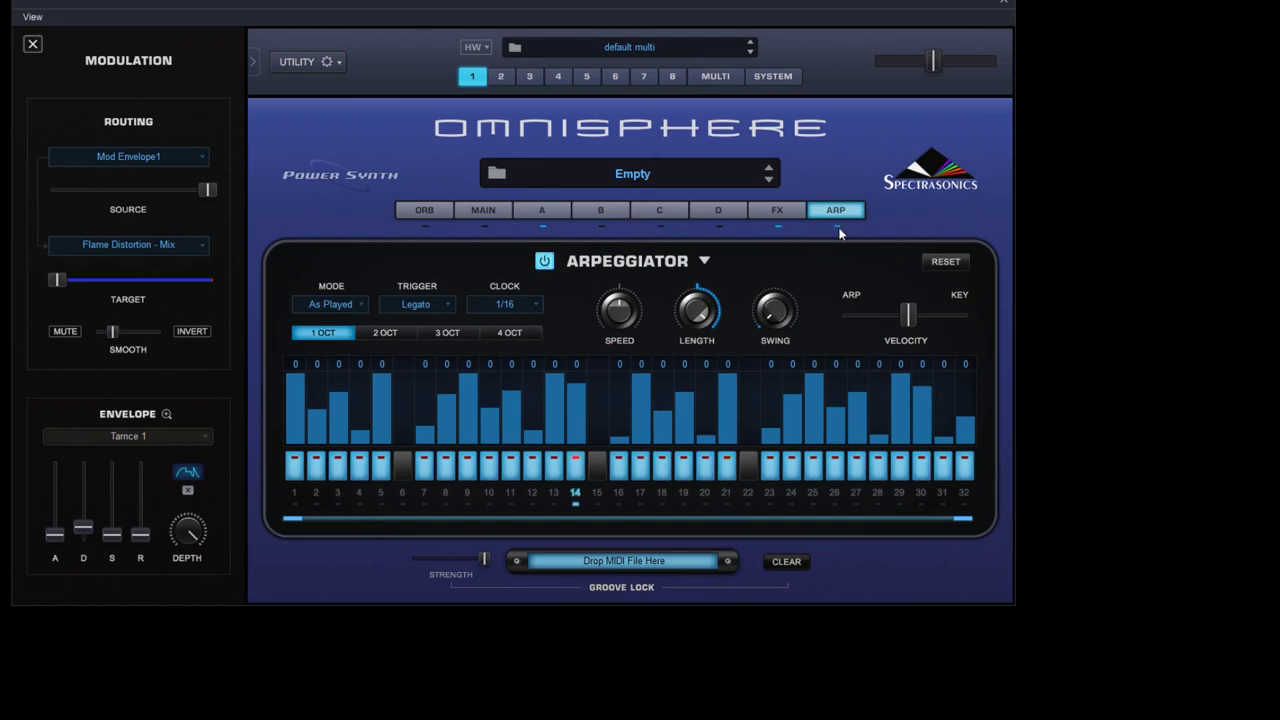
click(546, 266)
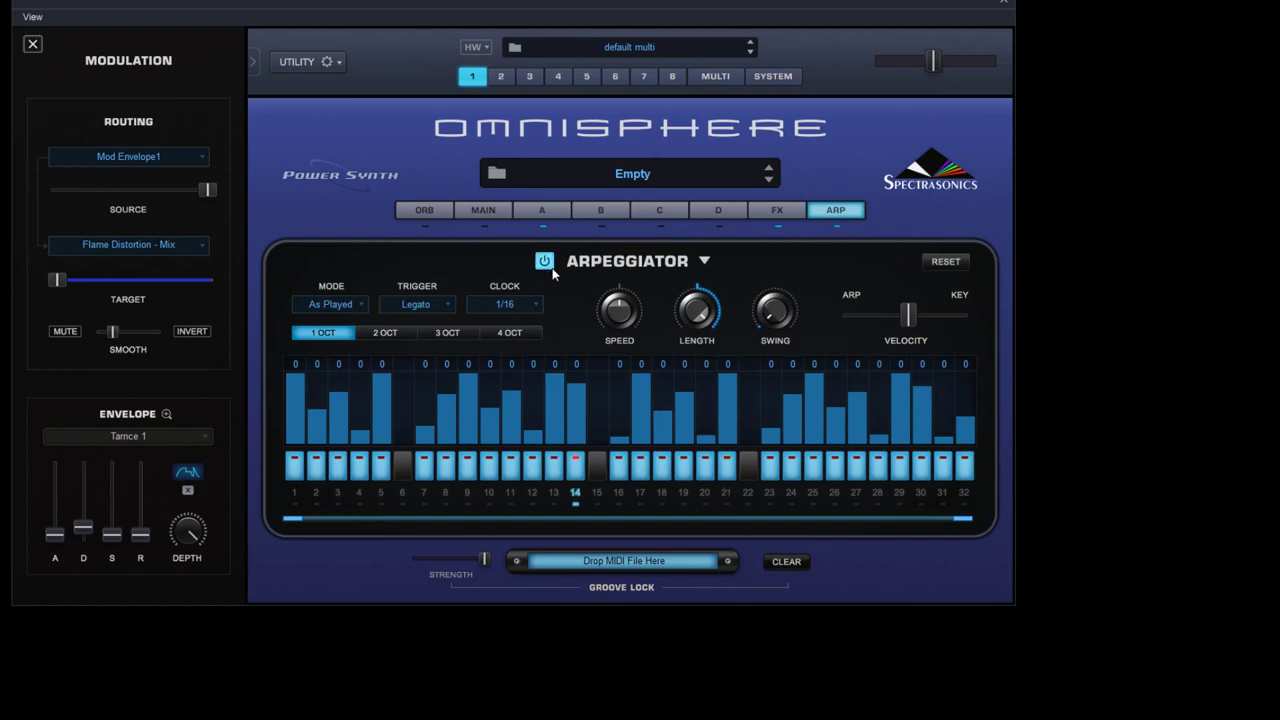
click(705, 262)
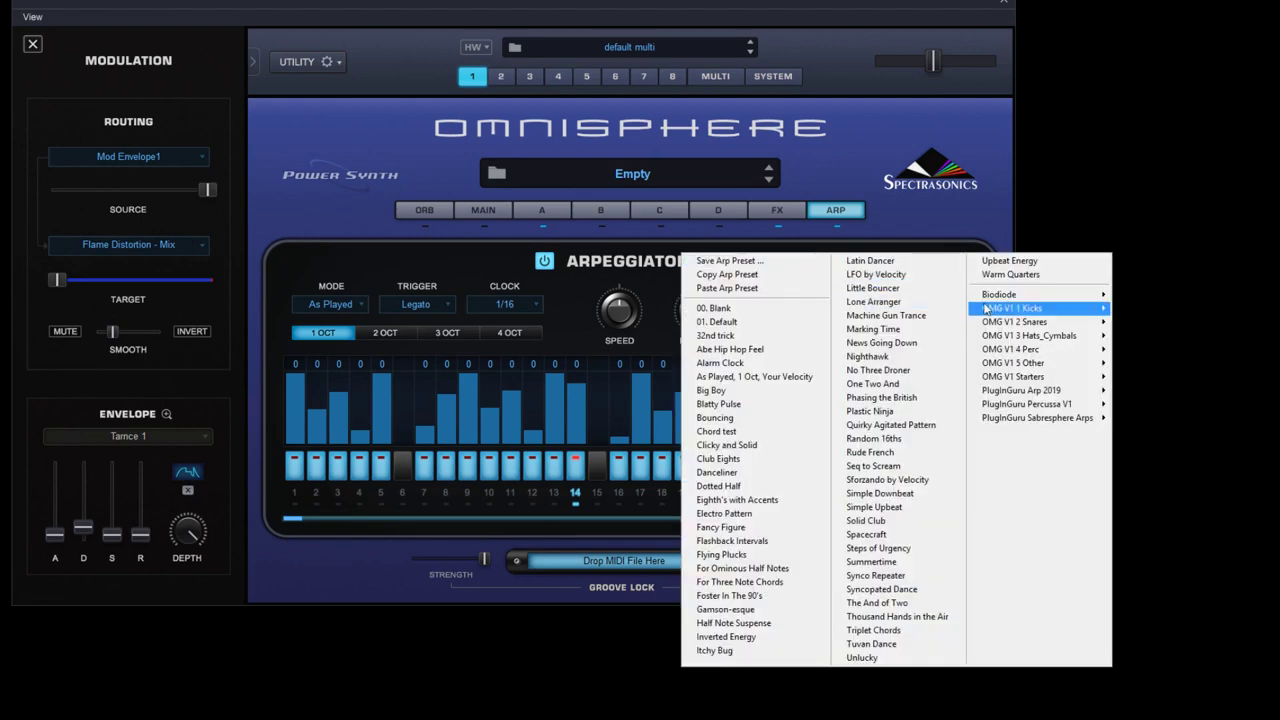
mouse_move(1012, 300)
click(1163, 296)
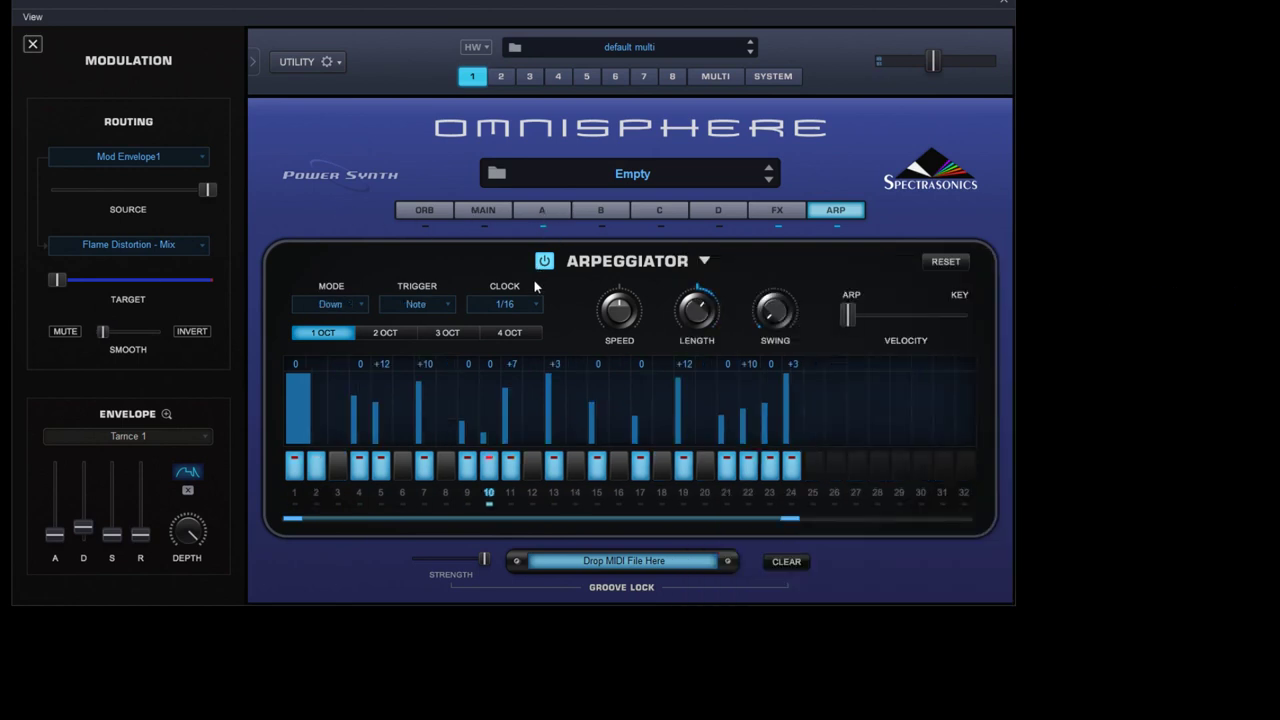
click(515, 304)
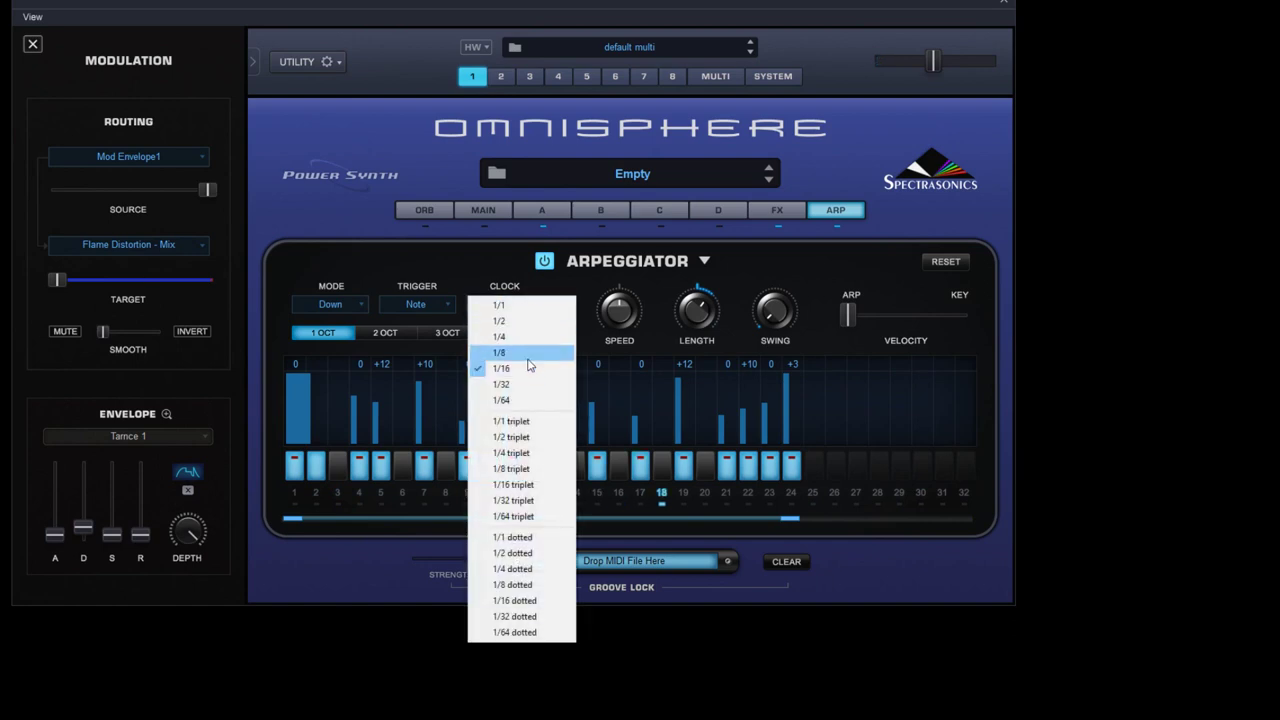
click(528, 353)
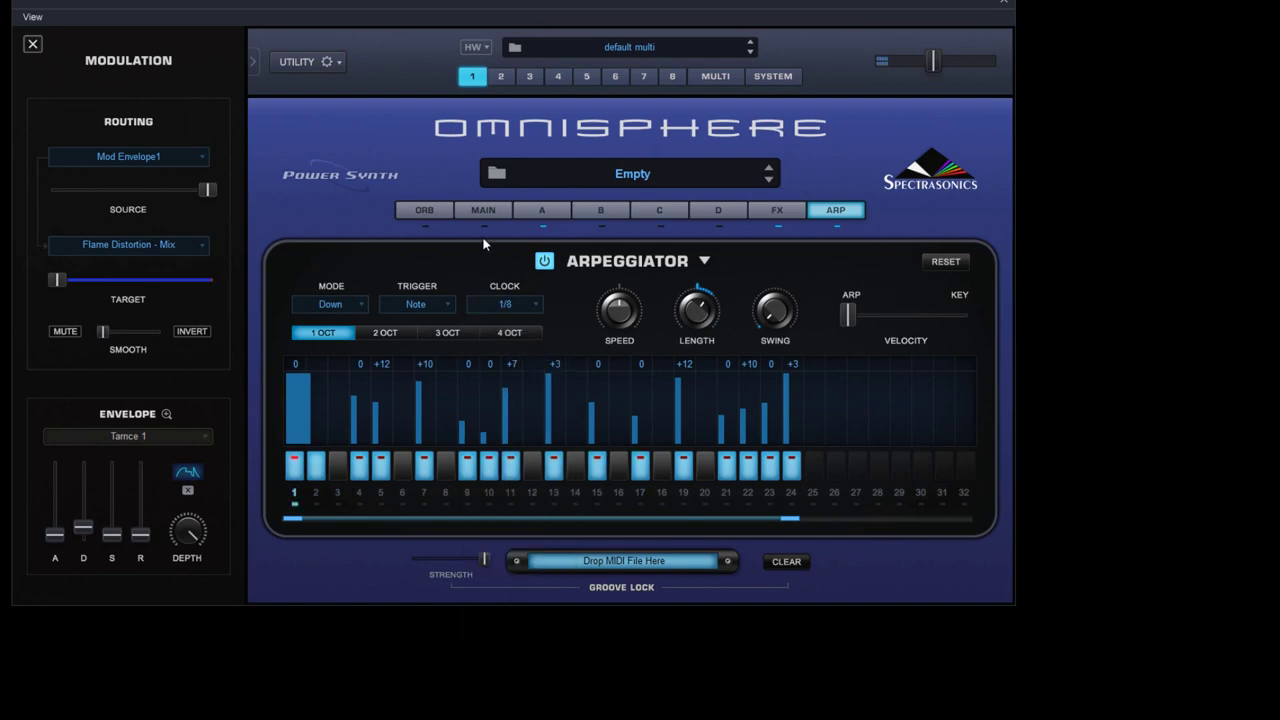
- Transpose layer A's pitch to -12 and change its filter to the Rich and Moogie2 lowpass
click(557, 213)
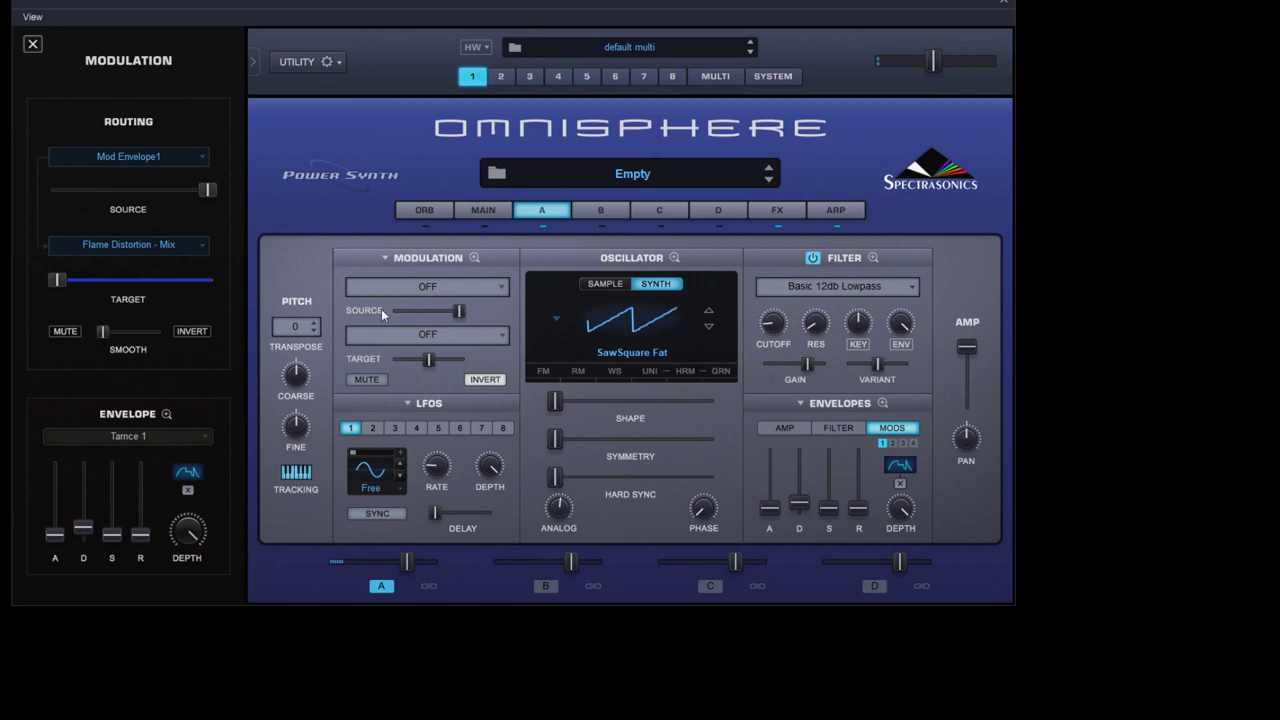
click(298, 327)
click(347, 409)
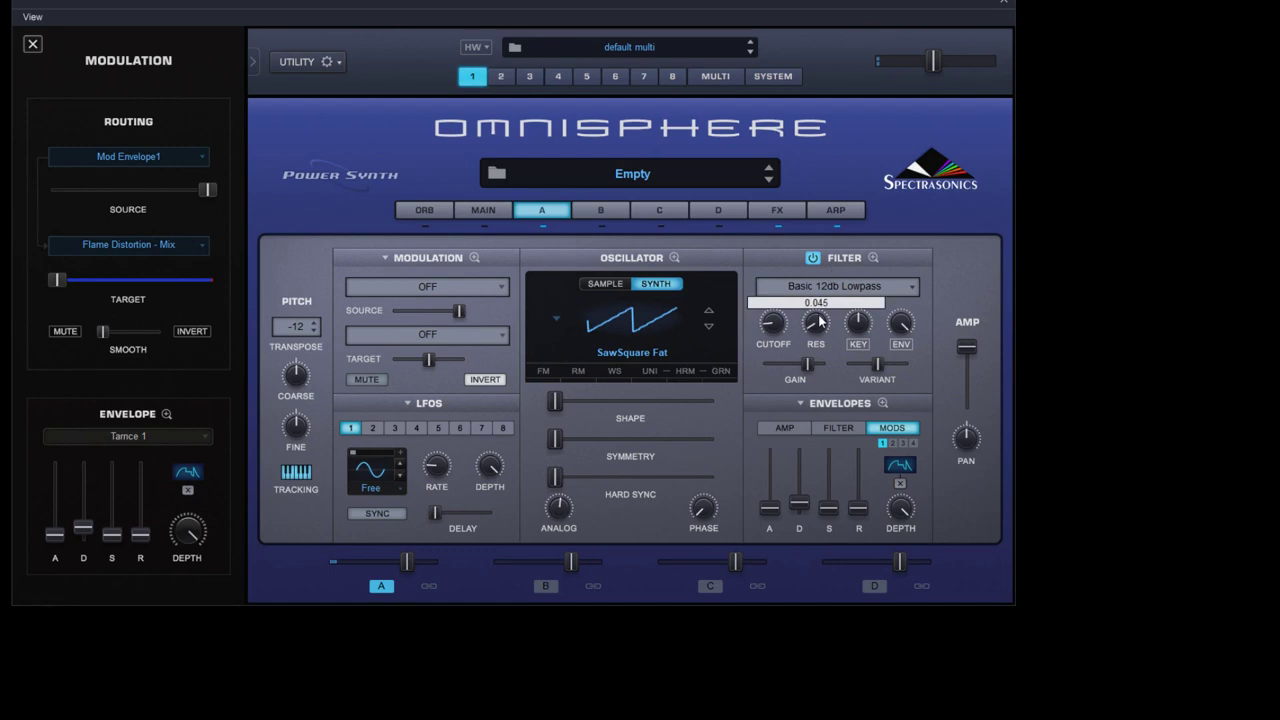
click(846, 291)
mouse_move(922, 346)
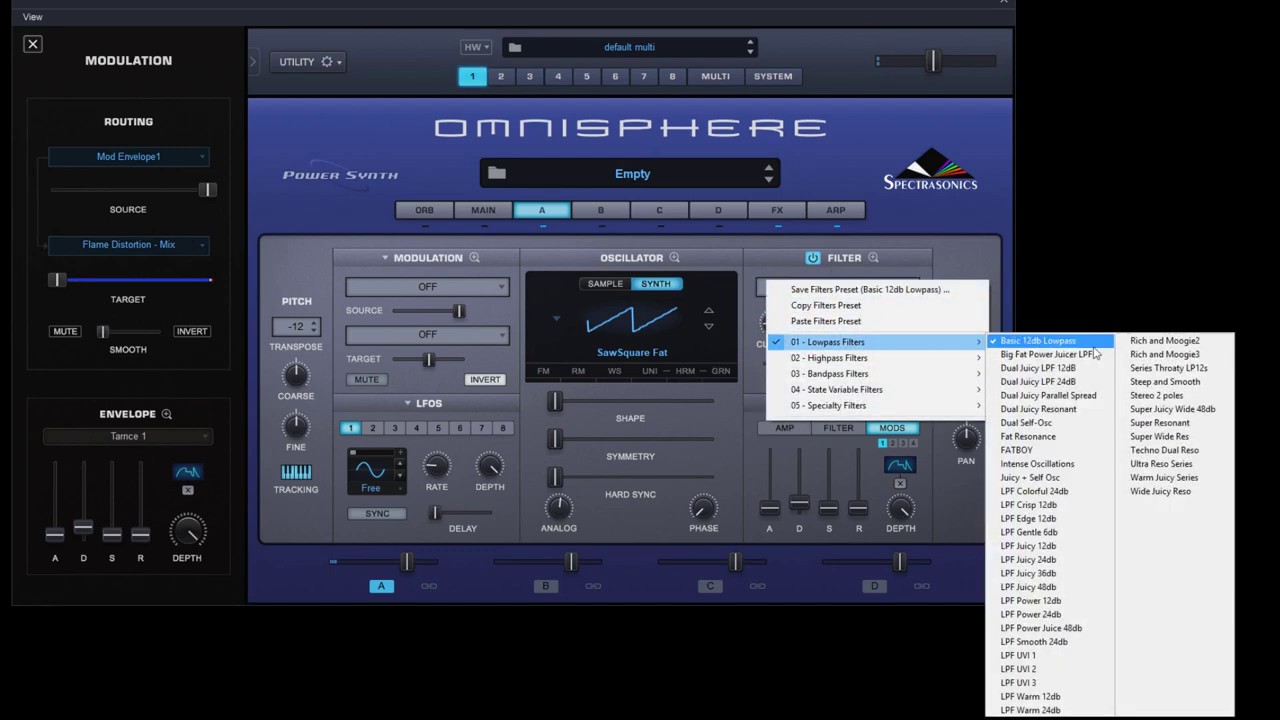
click(1150, 344)
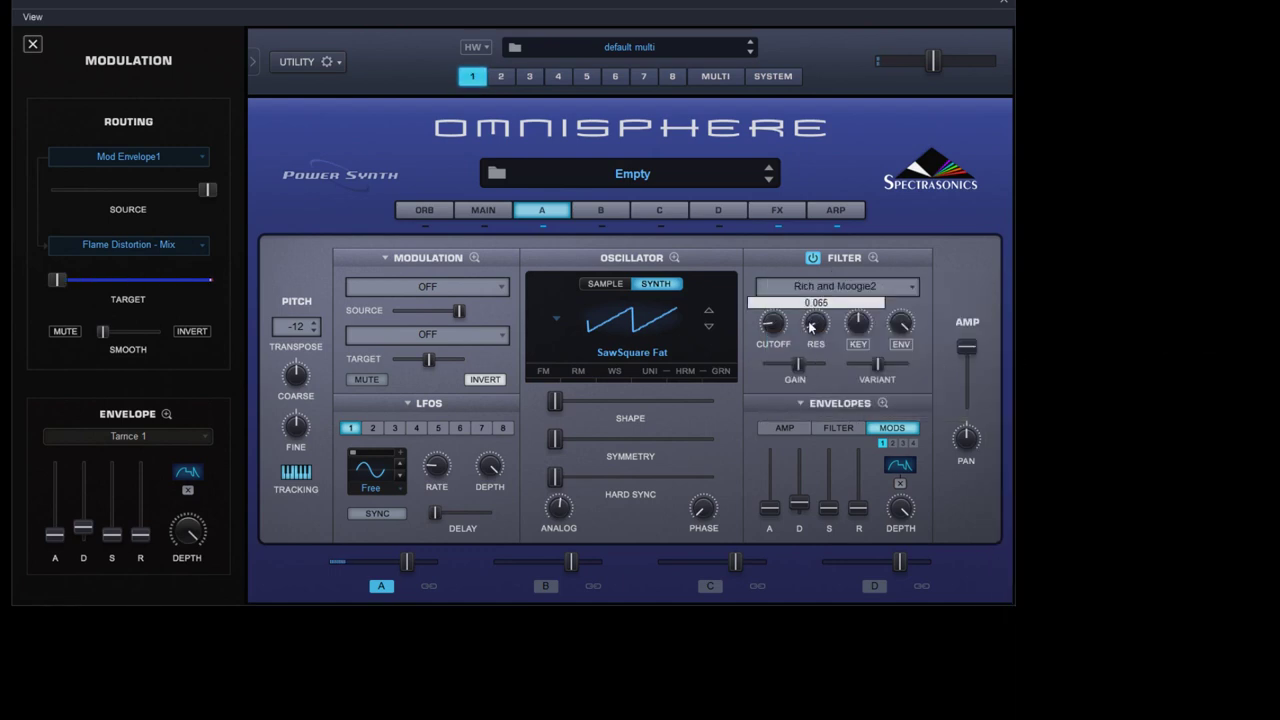
- Modulate the filter resonance with LFO1, setting smoothing to 0.250 and the source depth to about two-thirds of its range
mouse_move(778, 339)
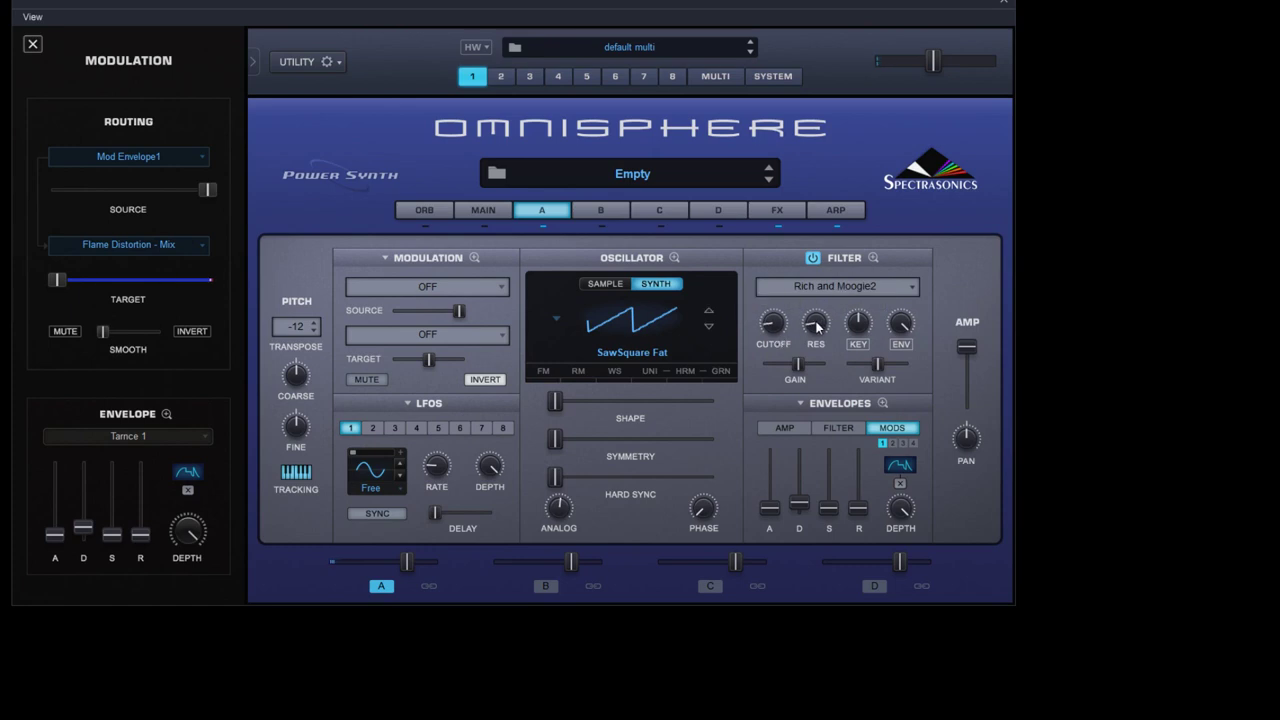
right_click(818, 326)
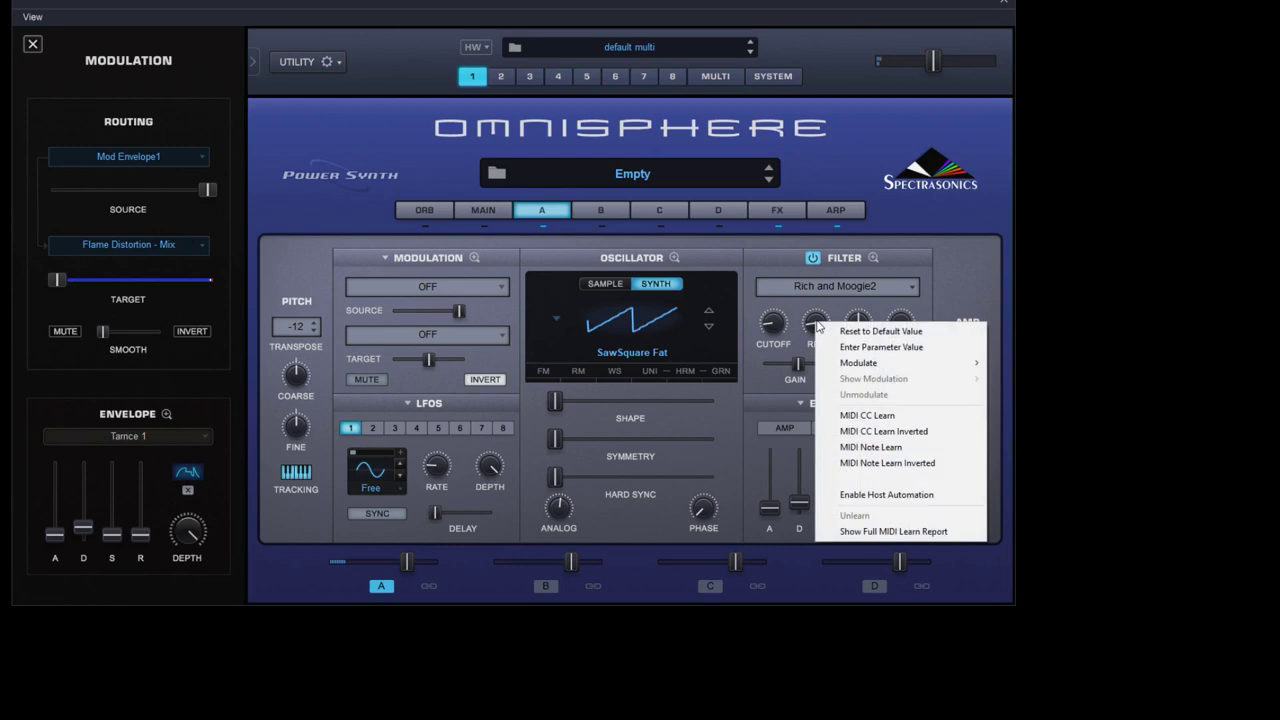
mouse_move(870, 363)
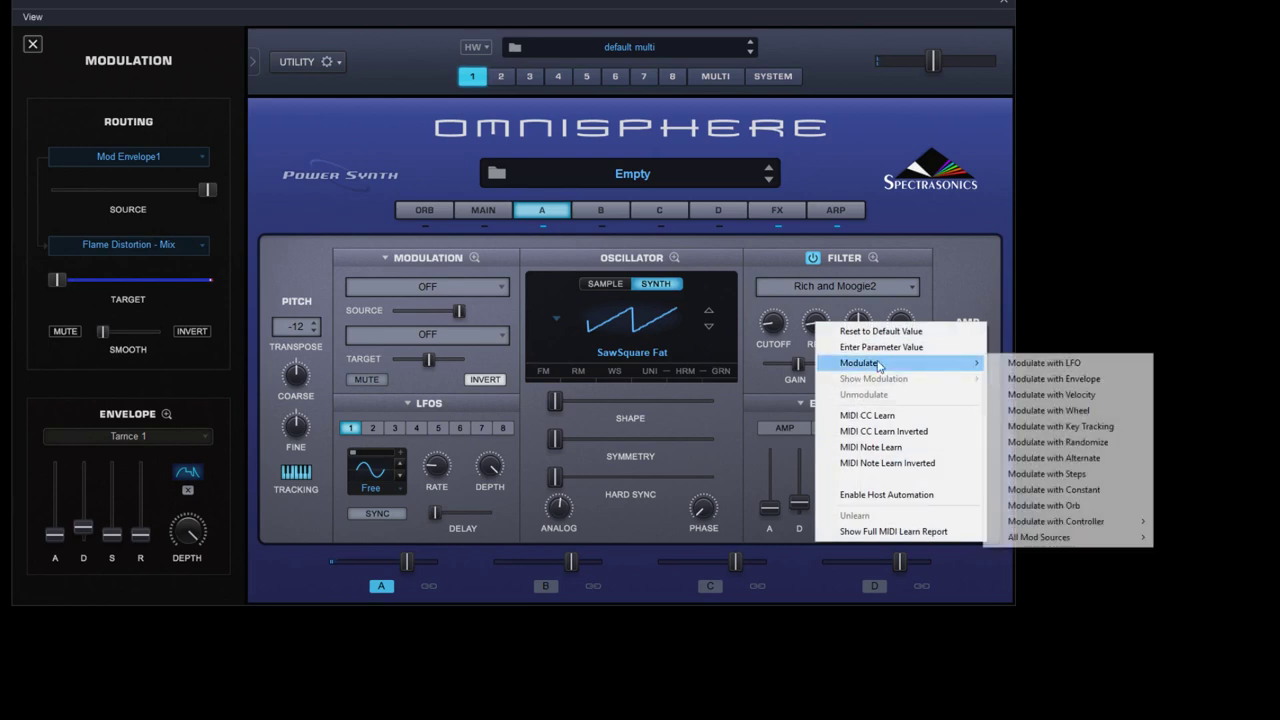
click(1040, 362)
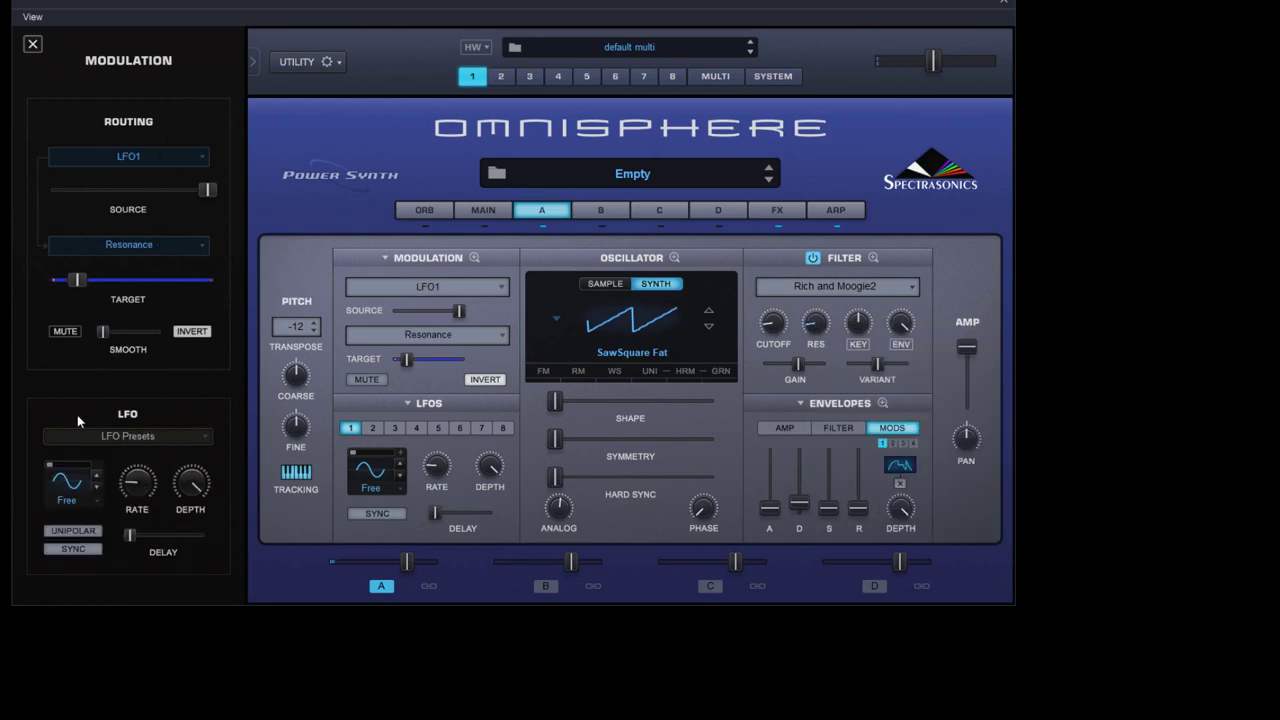
drag(103, 331, 118, 329)
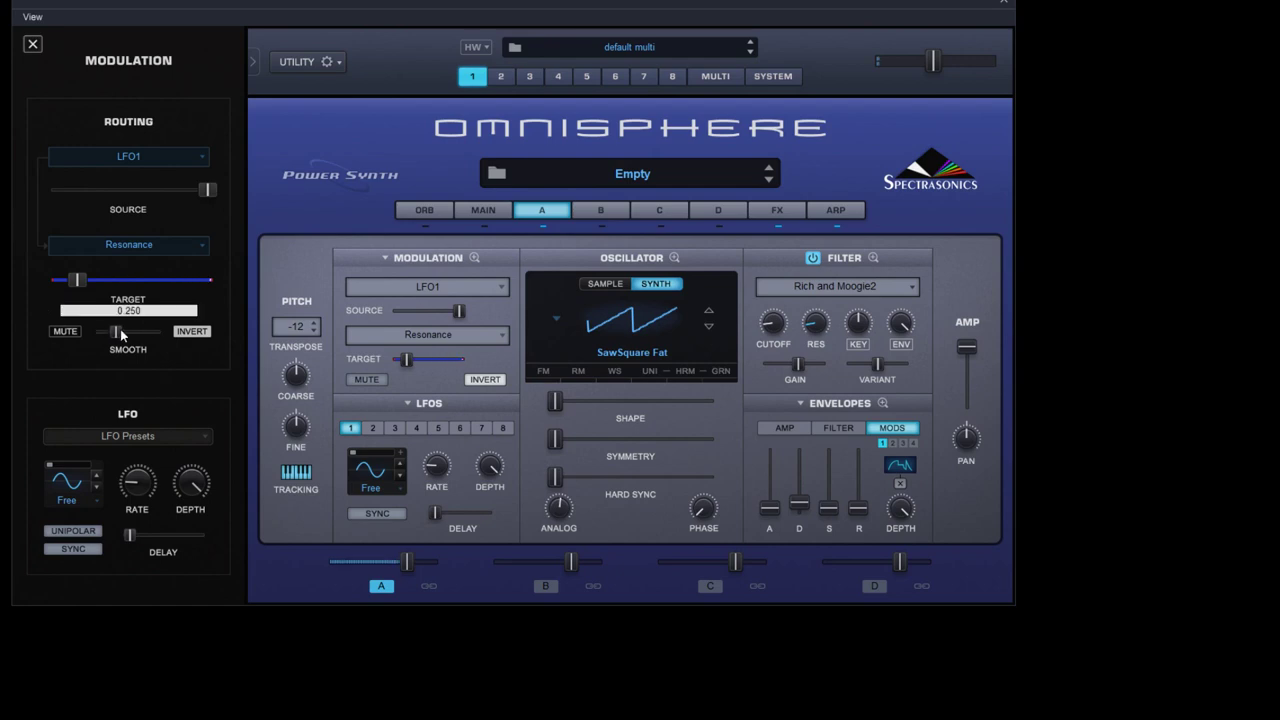
drag(207, 189, 153, 190)
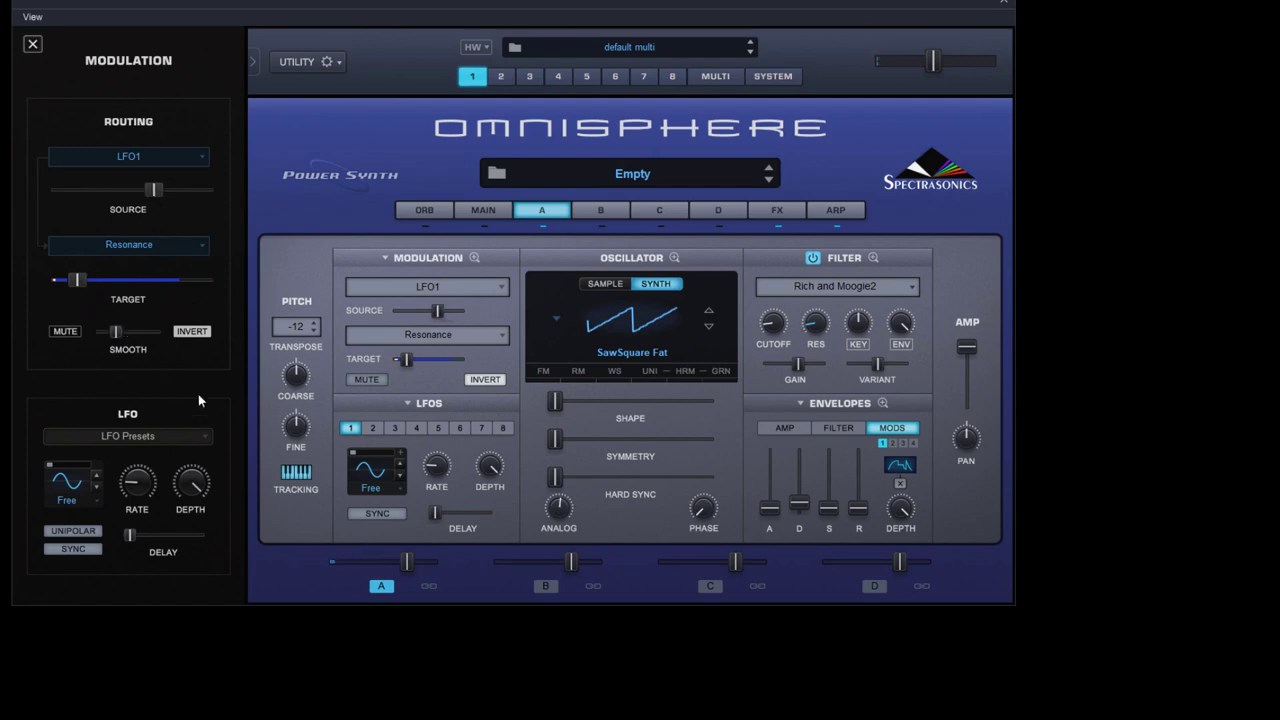
- Sync LFO1 to the tempo, with its rate at 2X and its depth at about 0.495
click(90, 548)
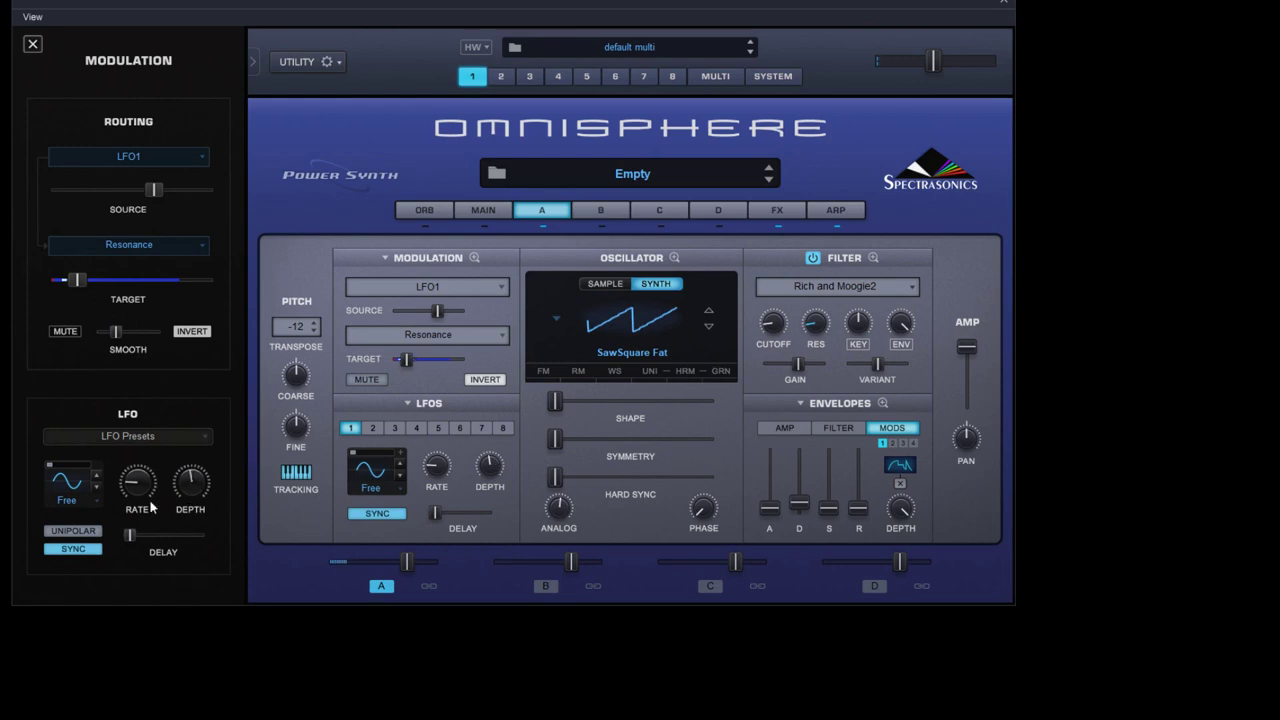
mouse_move(152, 482)
drag(152, 482, 155, 488)
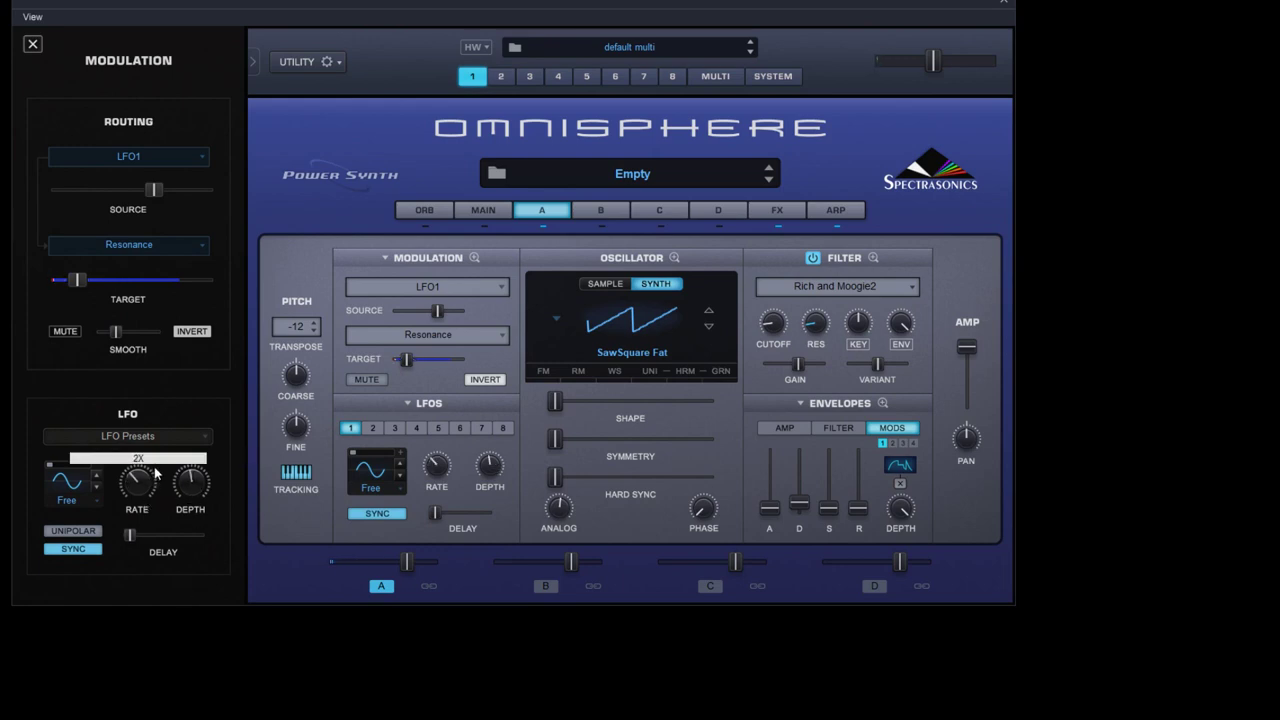
mouse_move(190, 482)
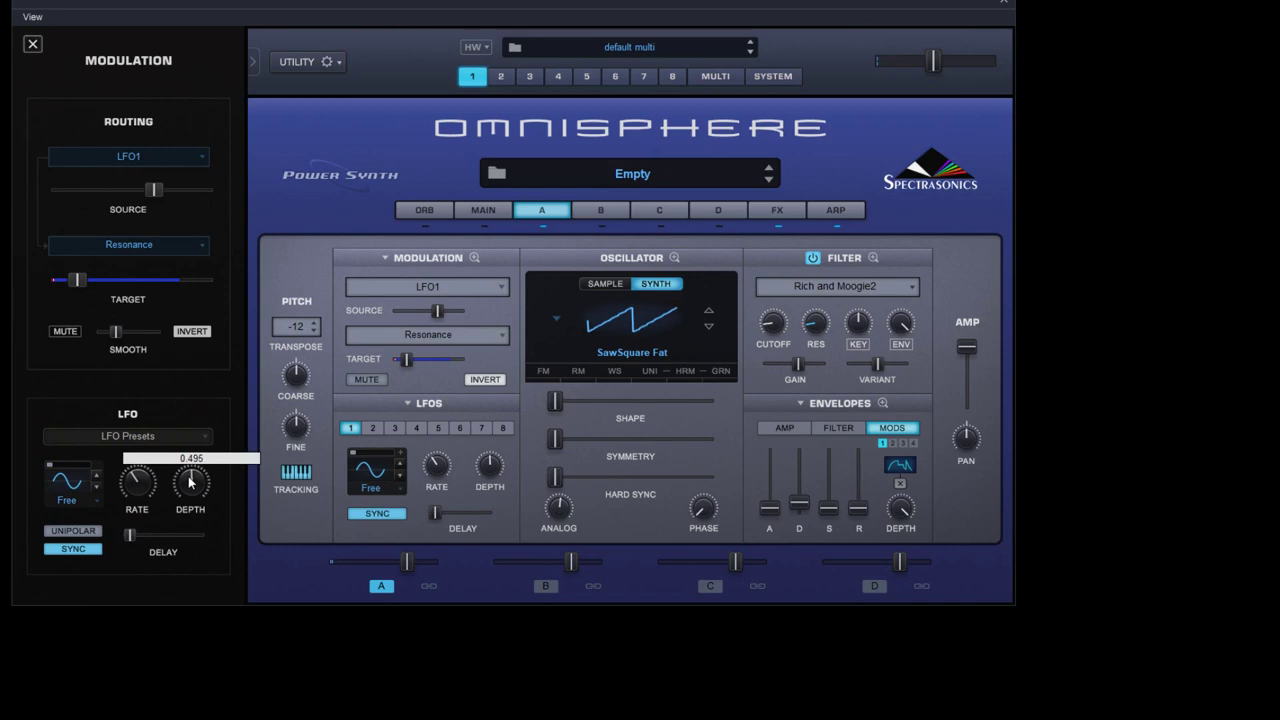
- Add a PRO-Verb reverb to the third common effects slot and set its mix to about 4
scroll(192, 483, up, 1)
click(777, 210)
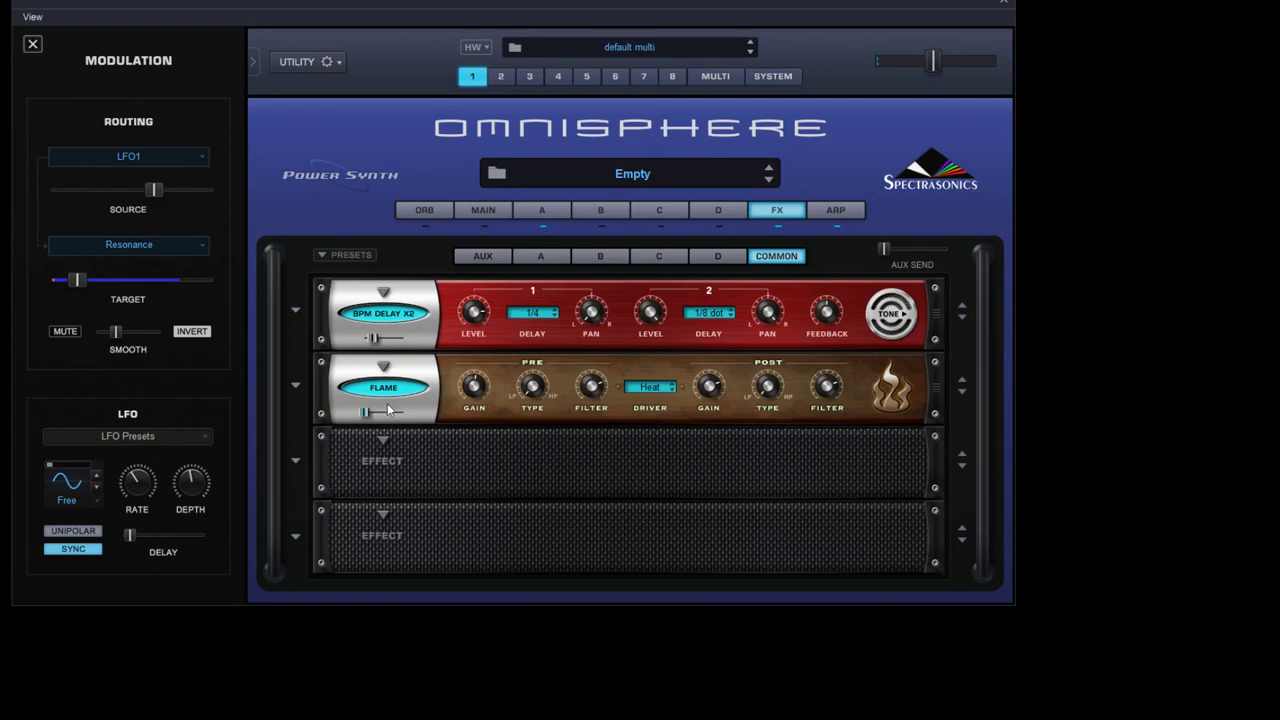
click(385, 442)
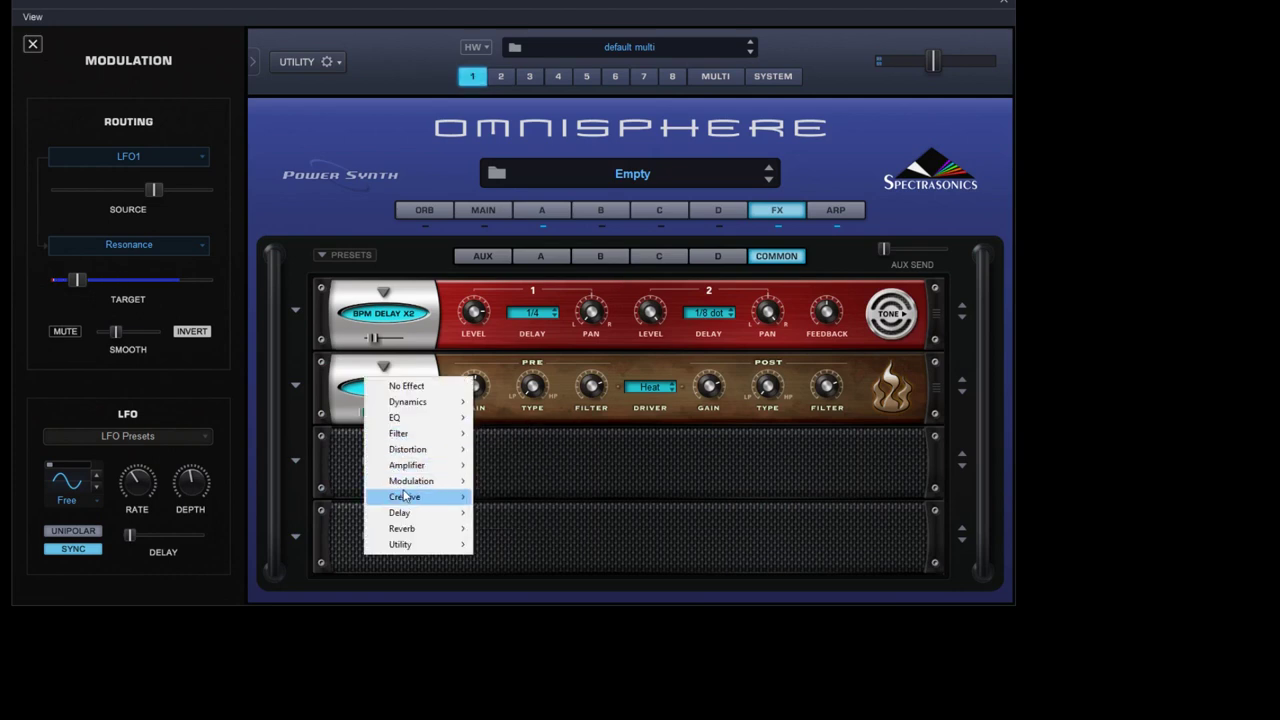
mouse_move(423, 528)
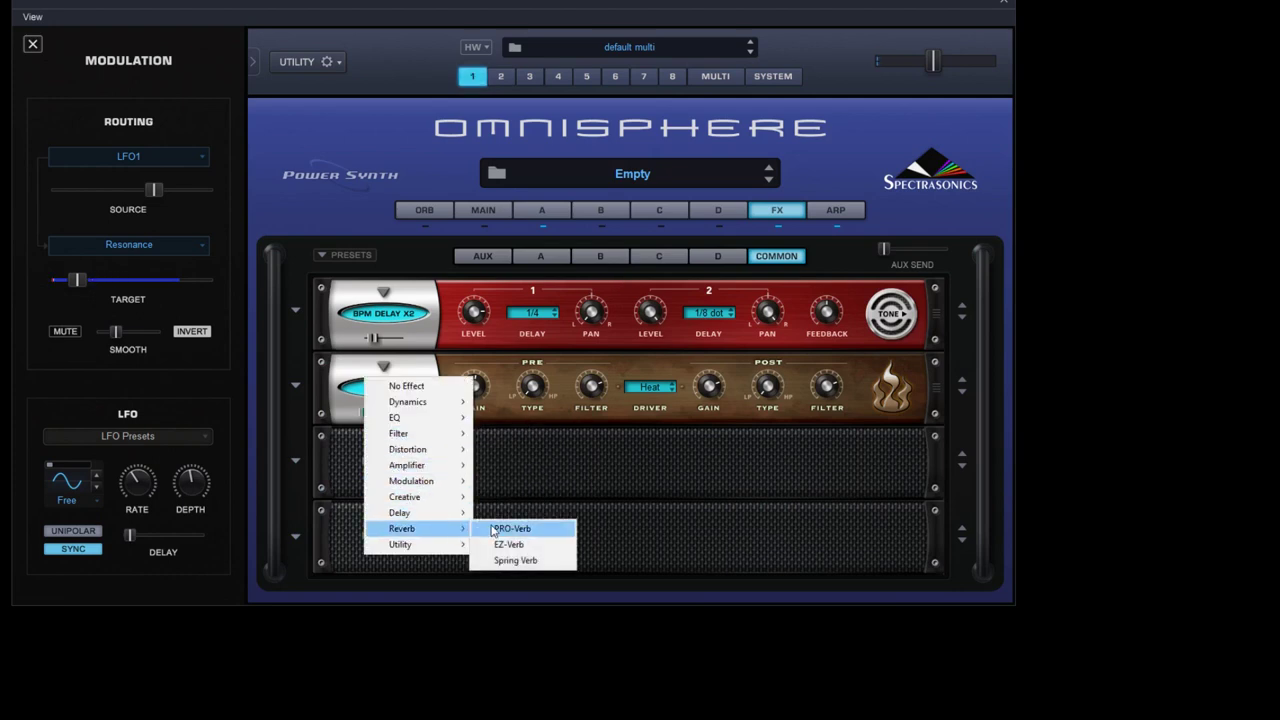
click(490, 530)
drag(372, 493, 370, 496)
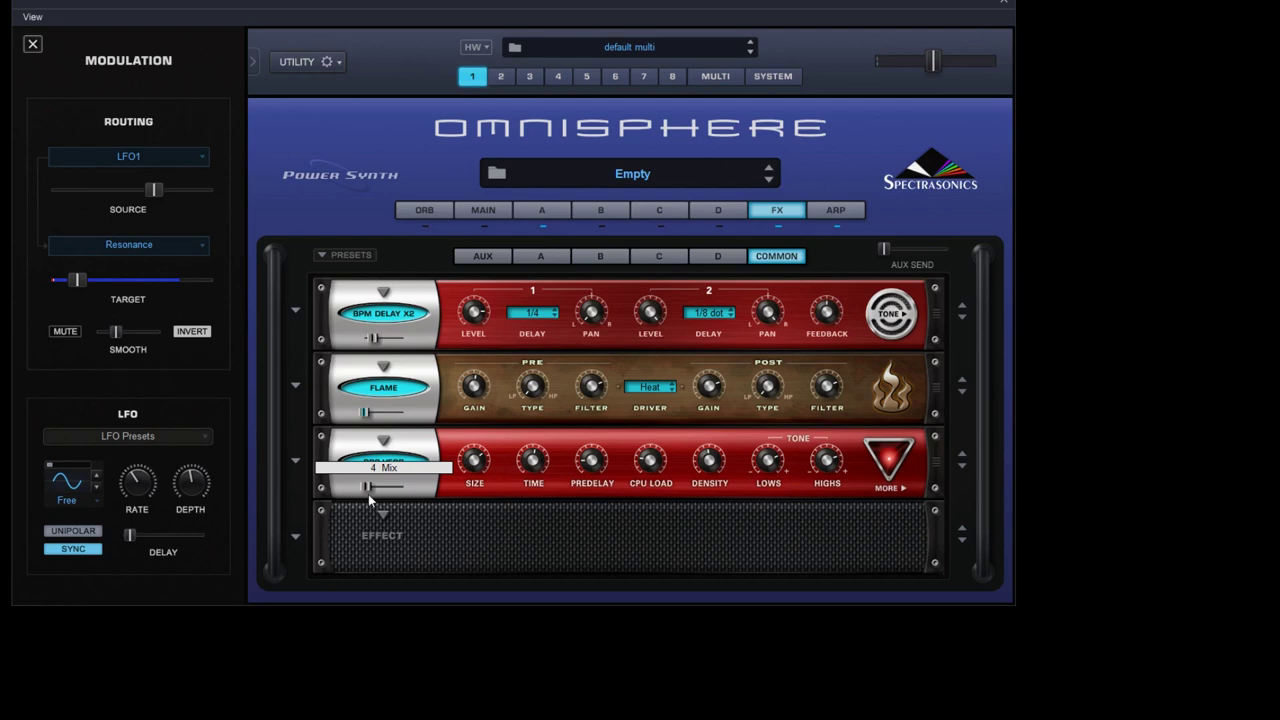
- Add a BPM Delay X3 to the fourth common effects slot
click(376, 512)
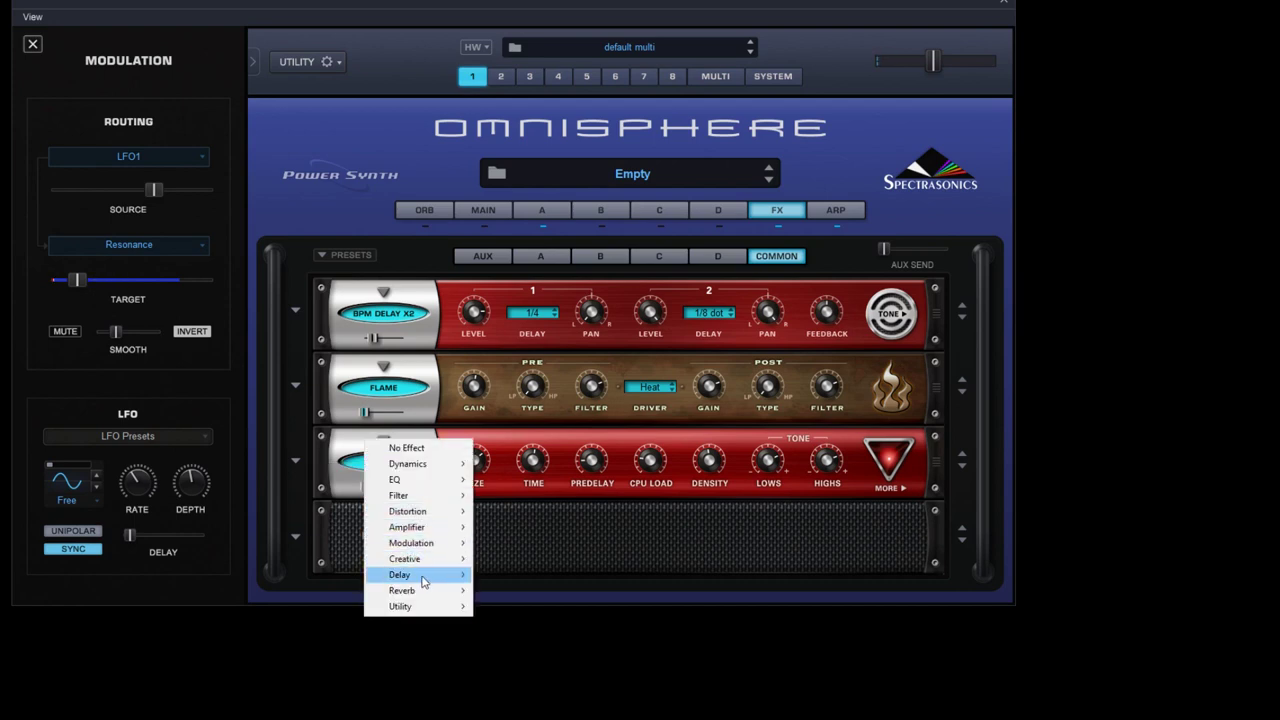
mouse_move(423, 578)
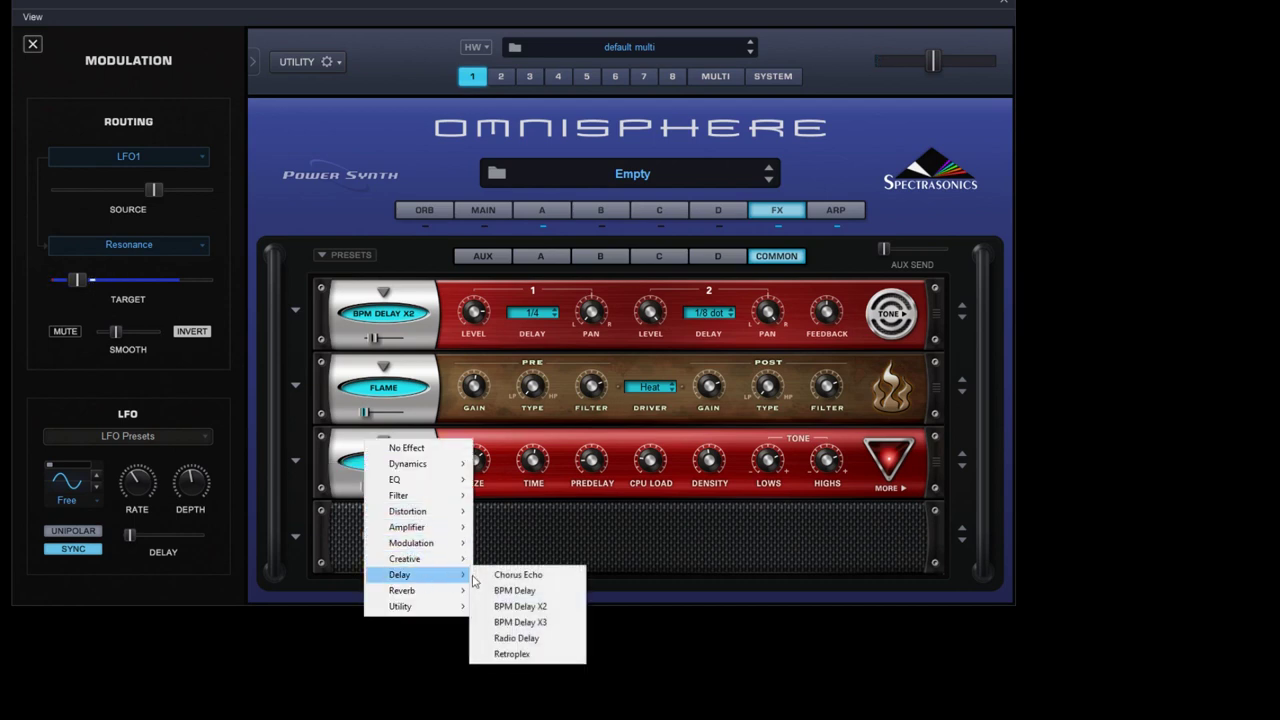
click(520, 622)
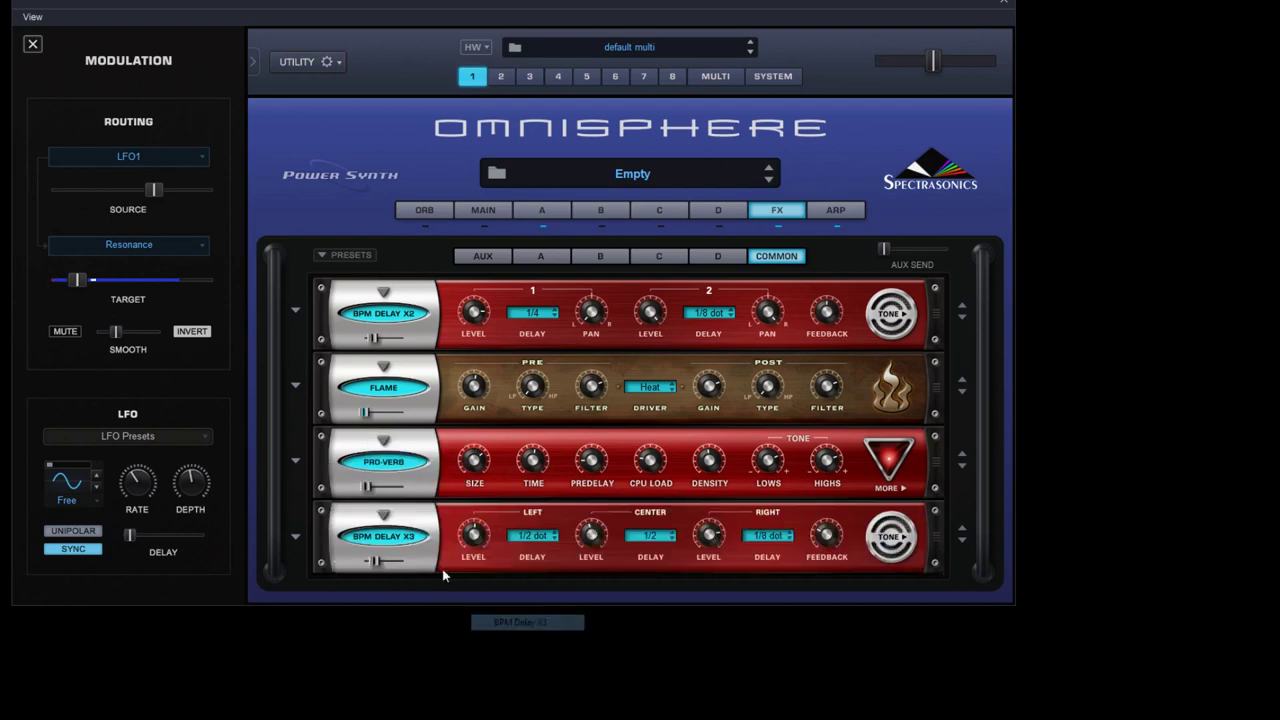
- Modulate the BPM Delay X3's mix with Mod Envelope1
right_click(379, 565)
mouse_move(470, 605)
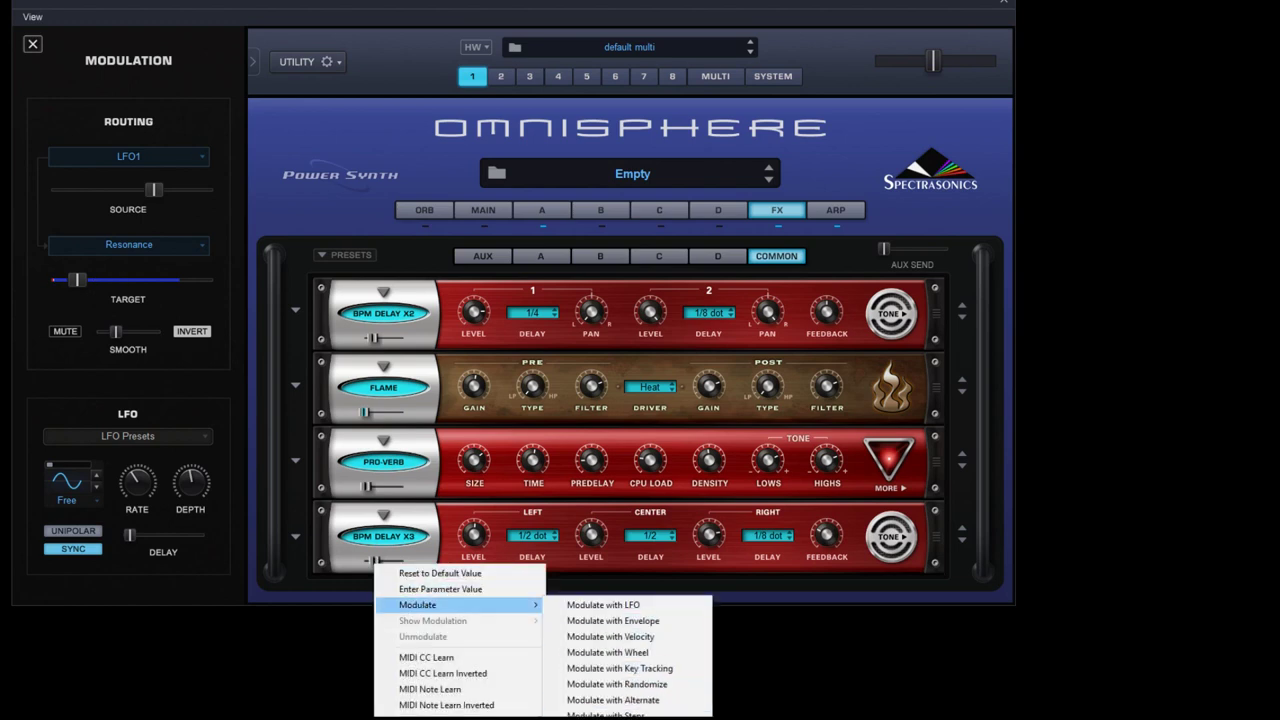
mouse_move(610, 714)
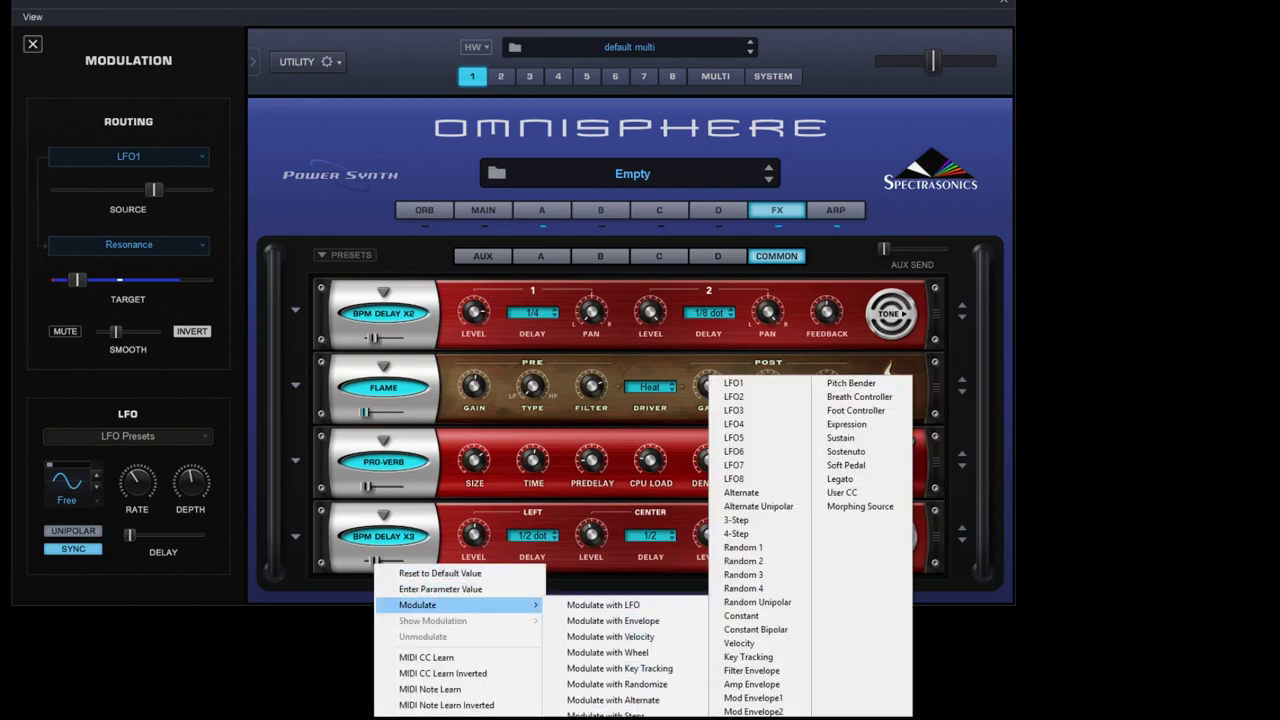
click(753, 697)
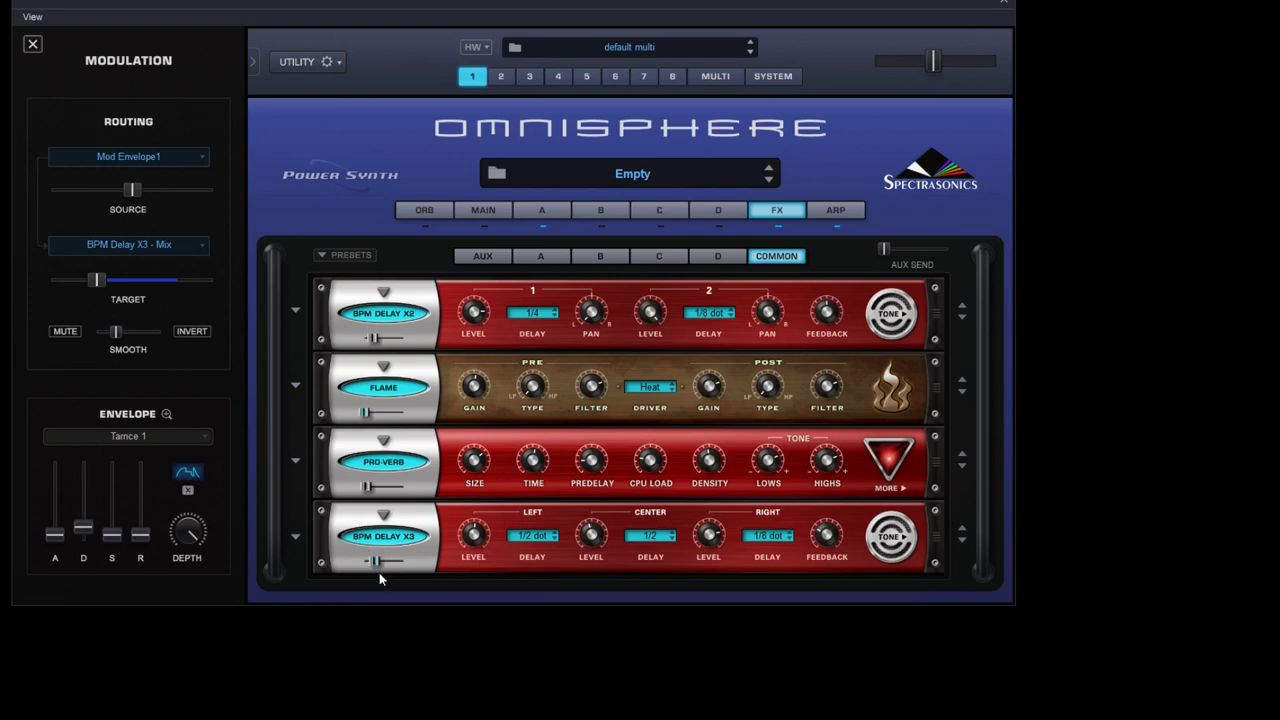
- Set the delay mix modulation's target to its minimum, source depth to about maximum and smoothing to 0.667
drag(96, 281, 57, 280)
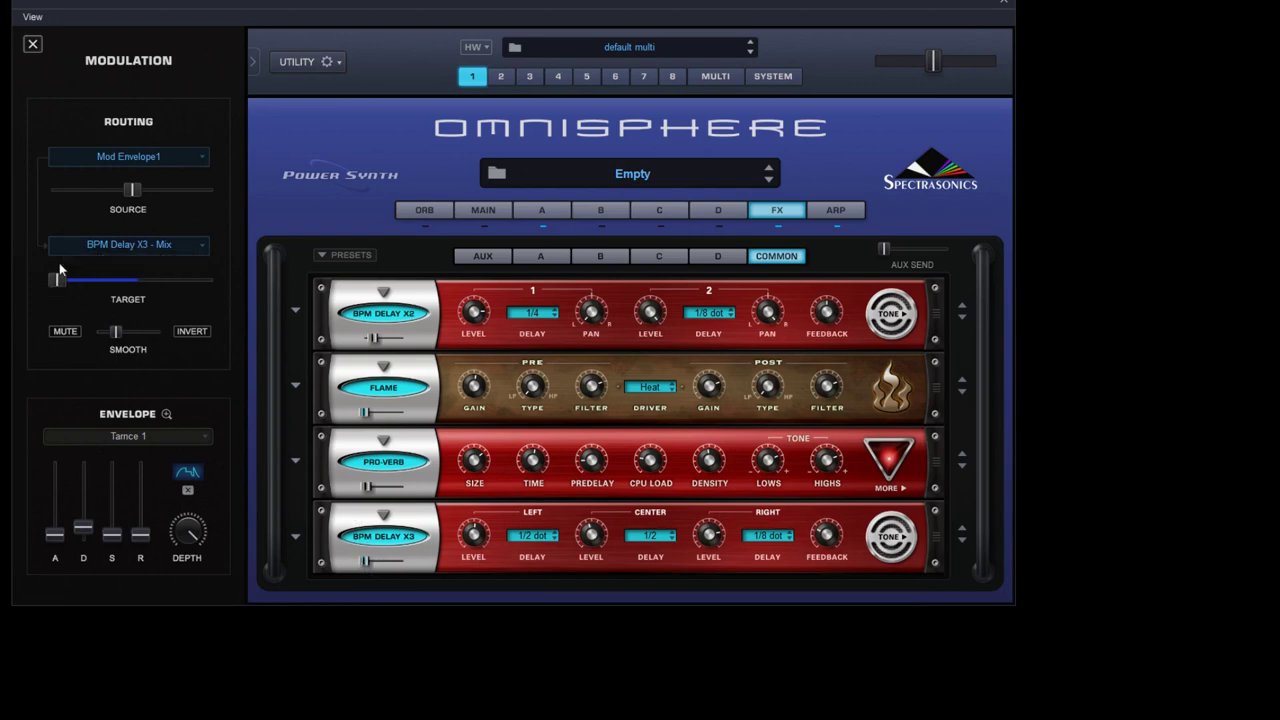
drag(133, 190, 287, 190)
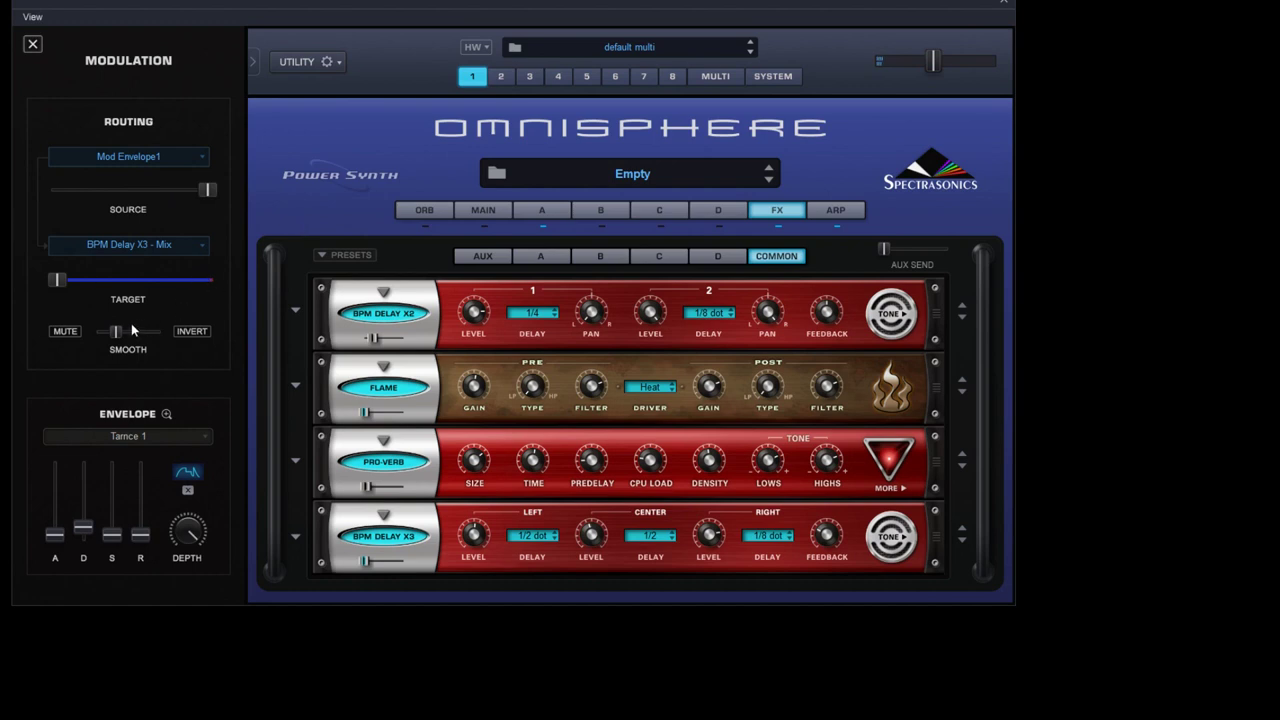
drag(121, 331, 140, 338)
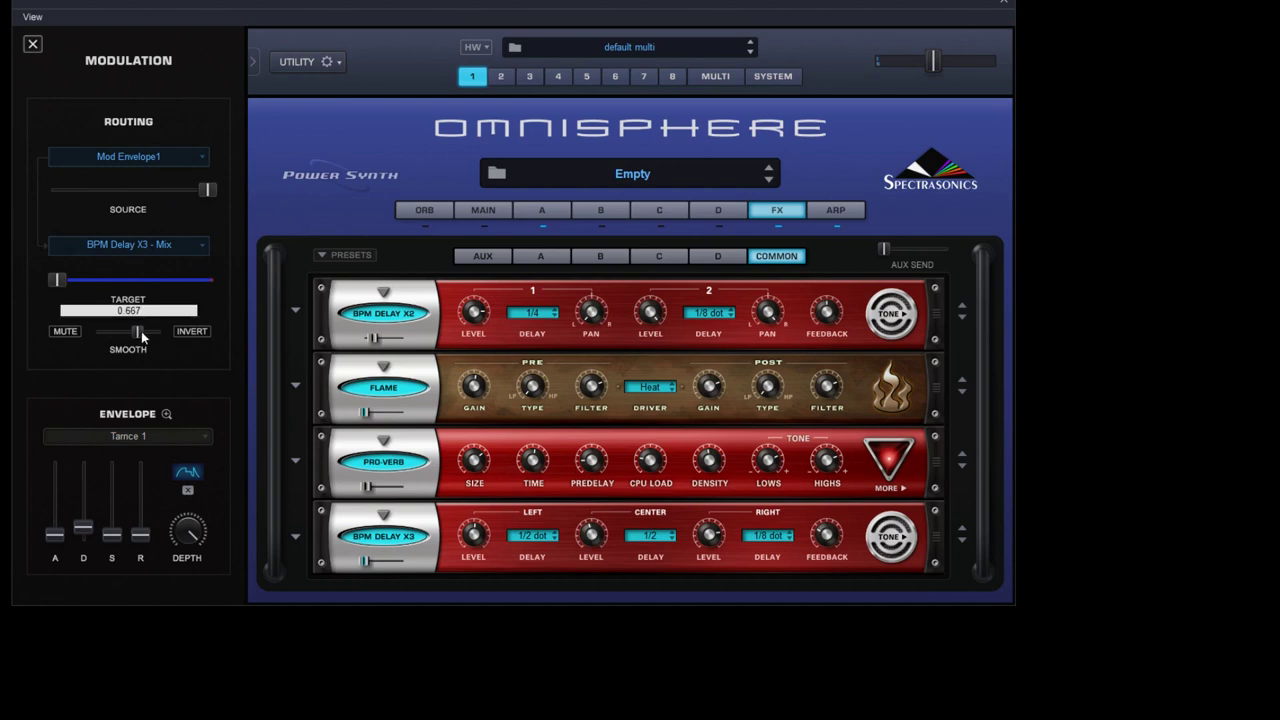
click(208, 189)
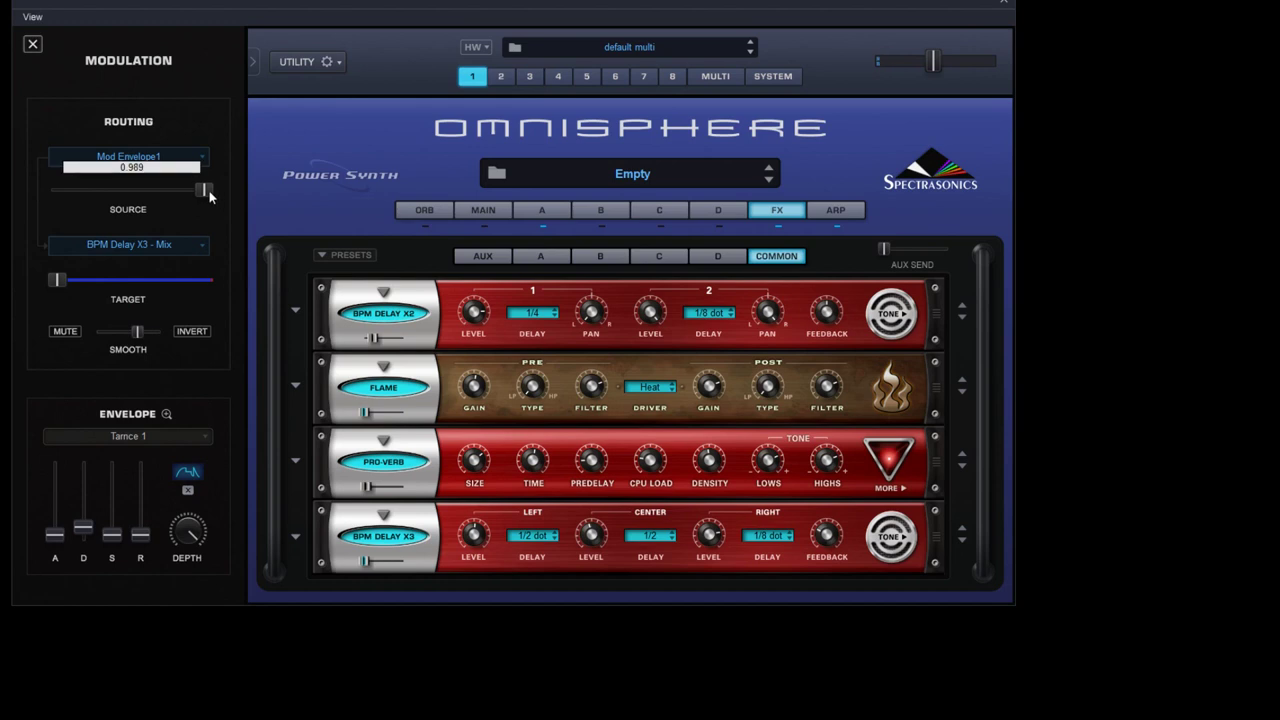
- Lower the BPM Delay X3's mix to its minimum
click(542, 211)
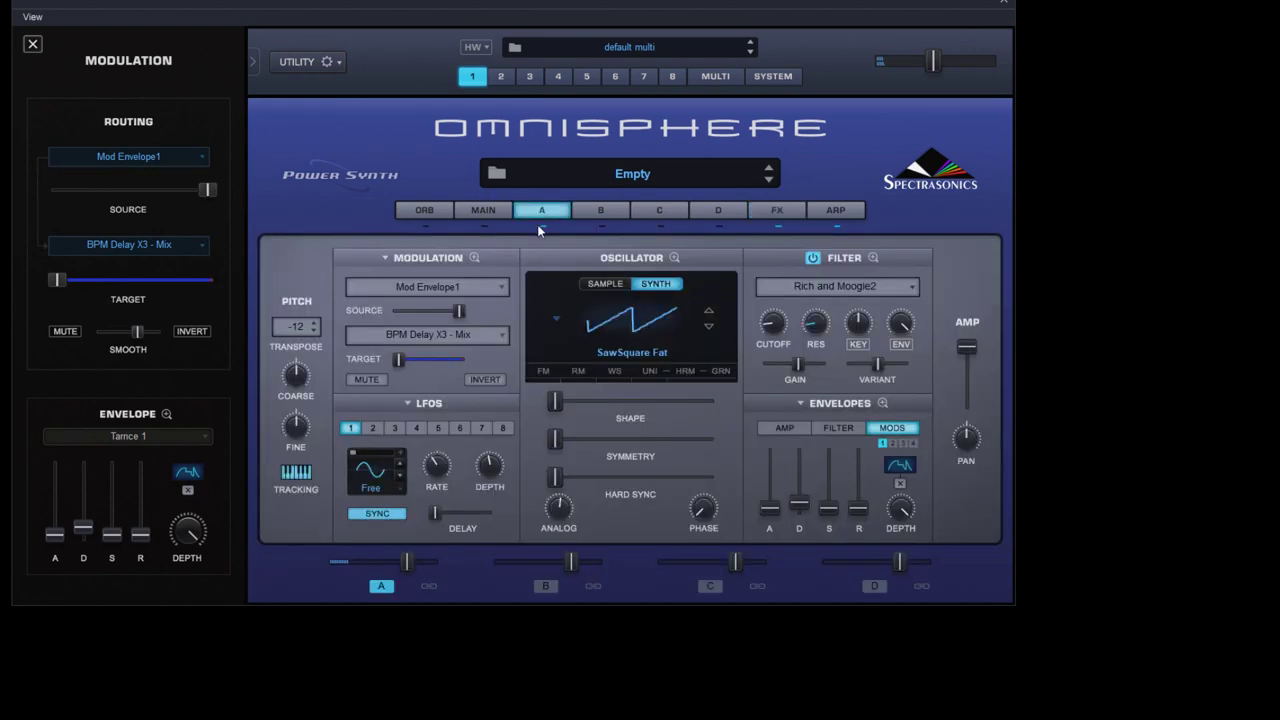
click(790, 215)
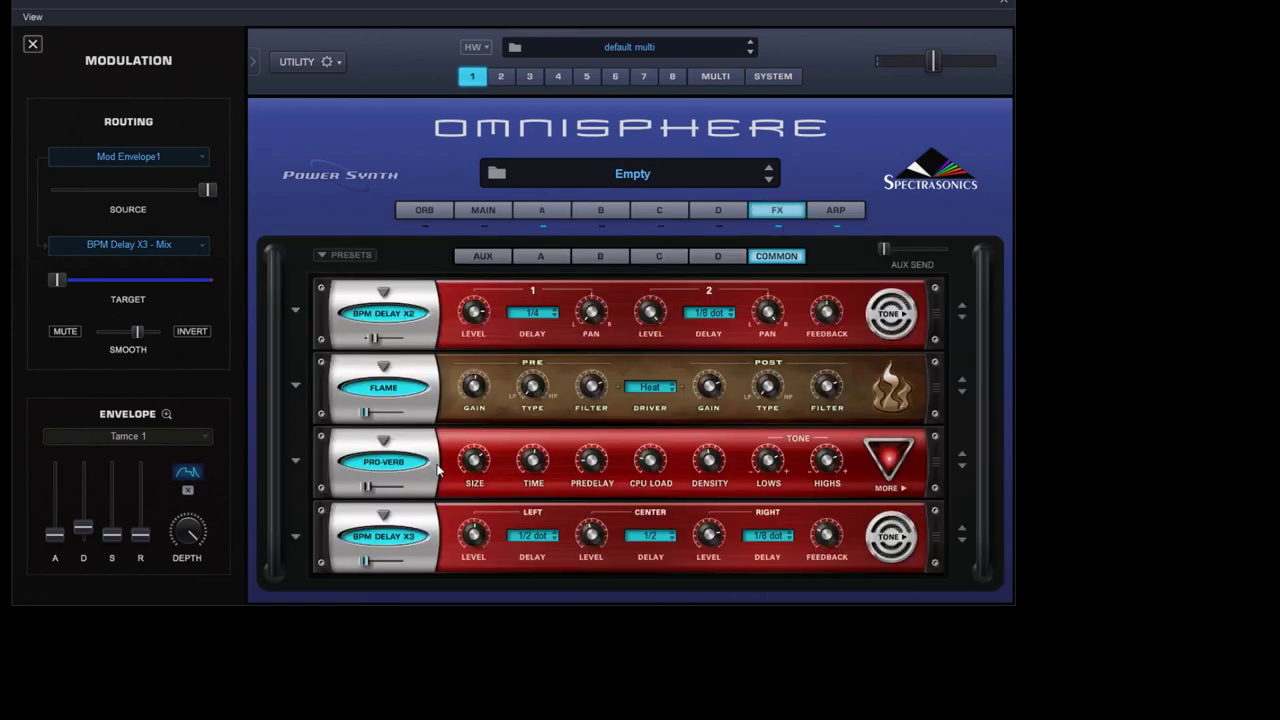
mouse_move(367, 563)
mouse_down()
mouse_move(413, 566)
mouse_move(352, 562)
mouse_move(430, 562)
mouse_move(356, 562)
mouse_up()
- Load the Infrared Groove preset from Rhythmic Envelopes into layer A's Mod 2 envelope
click(557, 214)
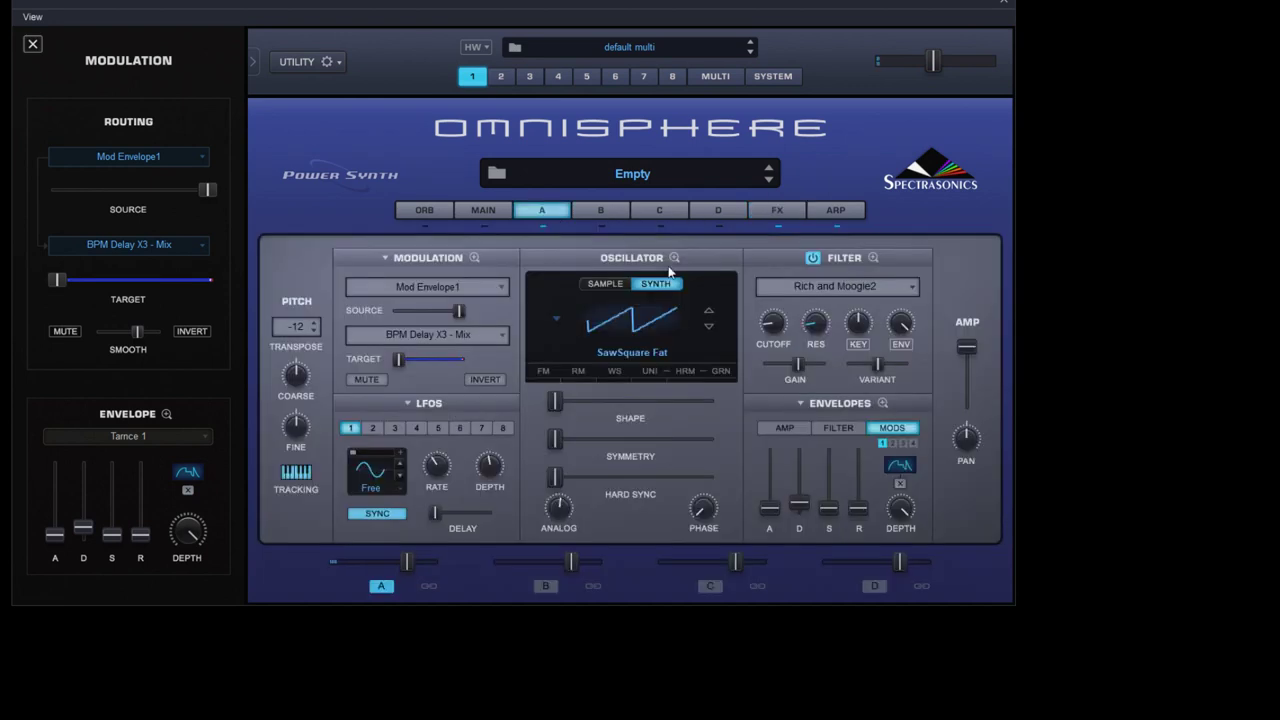
click(883, 403)
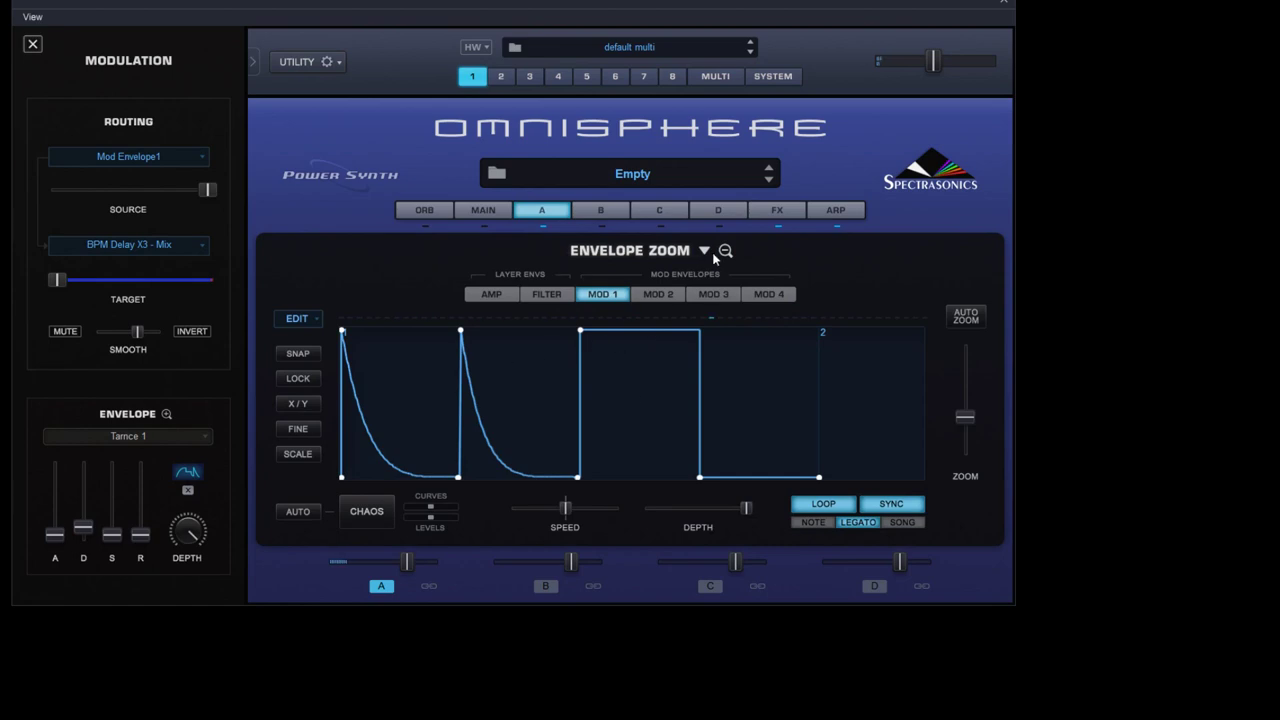
click(658, 294)
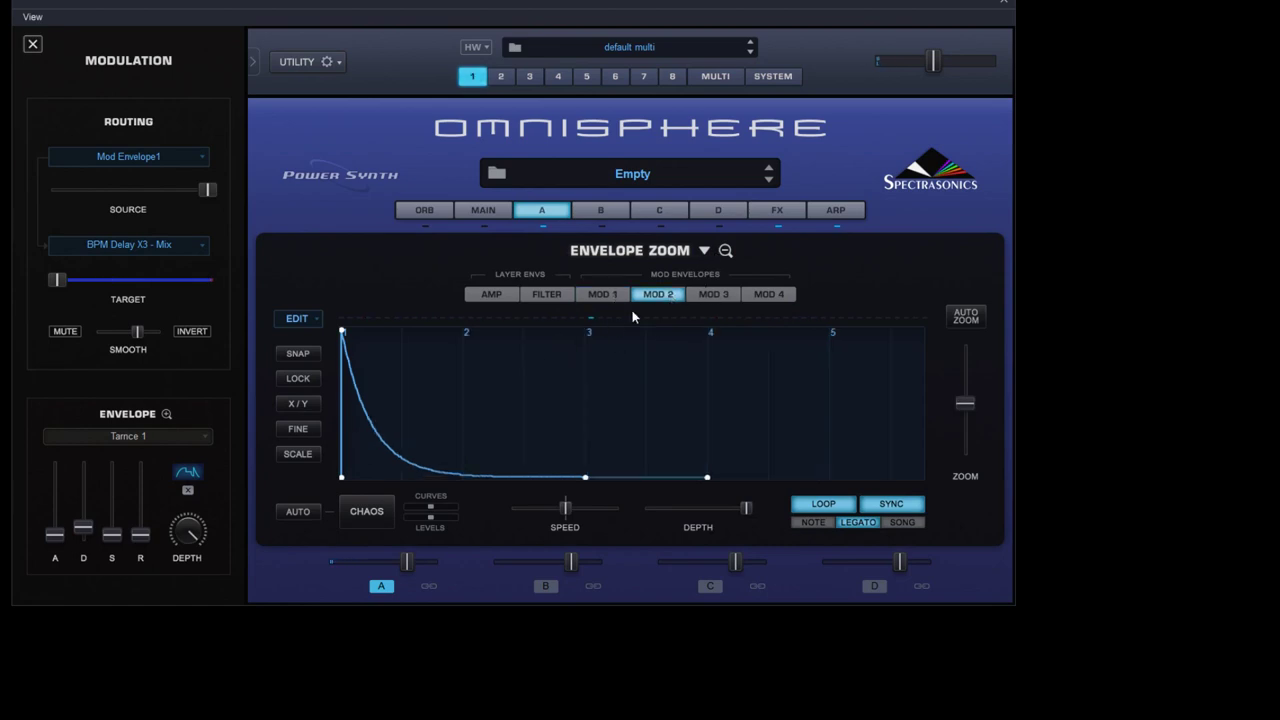
click(704, 251)
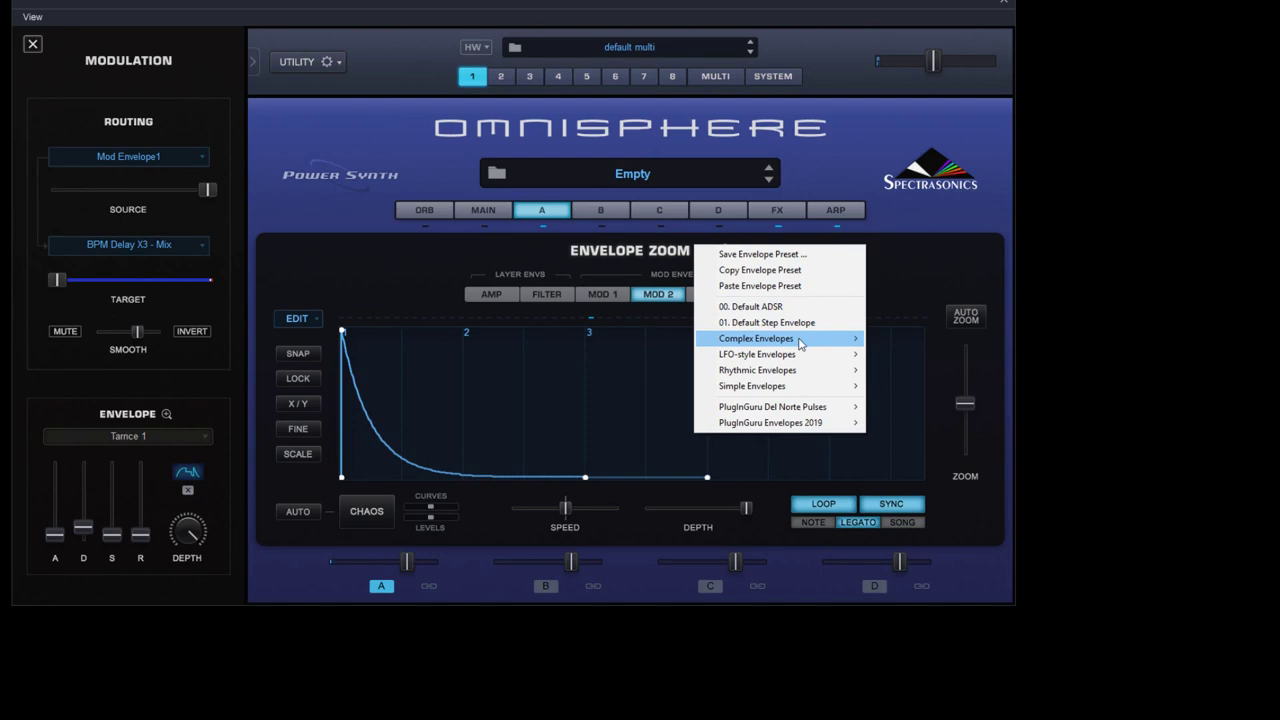
mouse_move(805, 344)
mouse_move(808, 376)
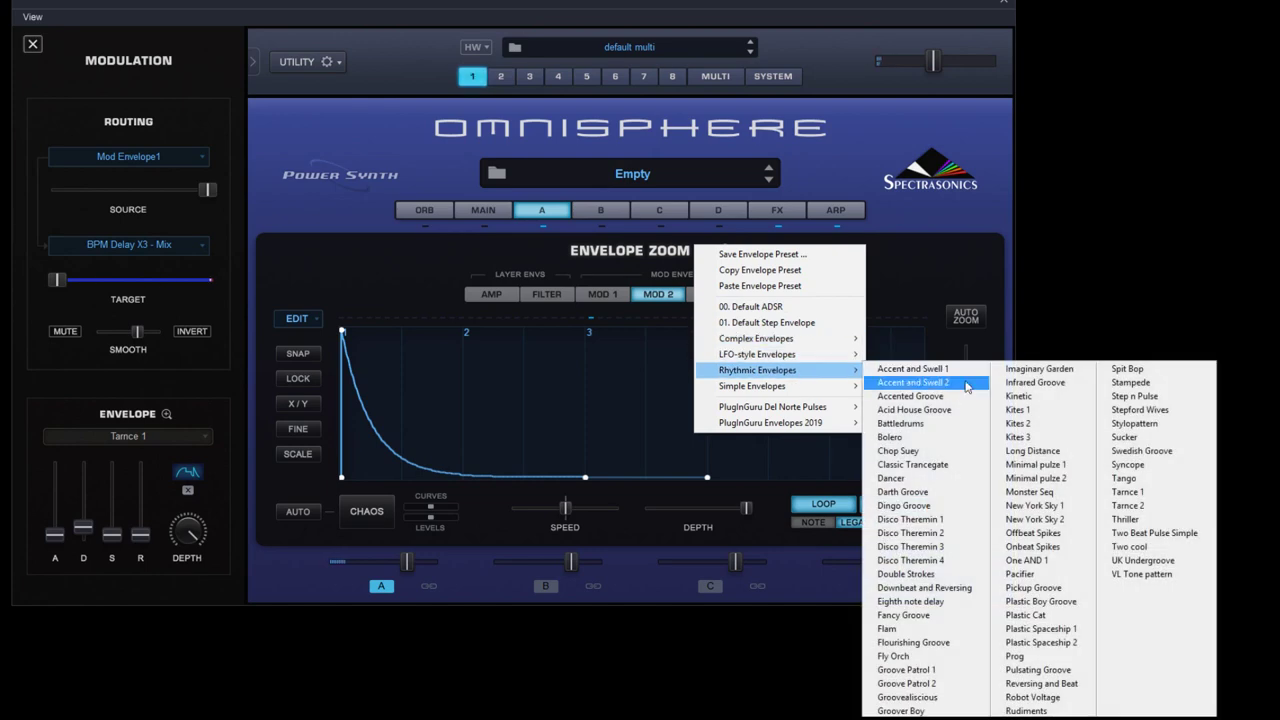
click(1030, 397)
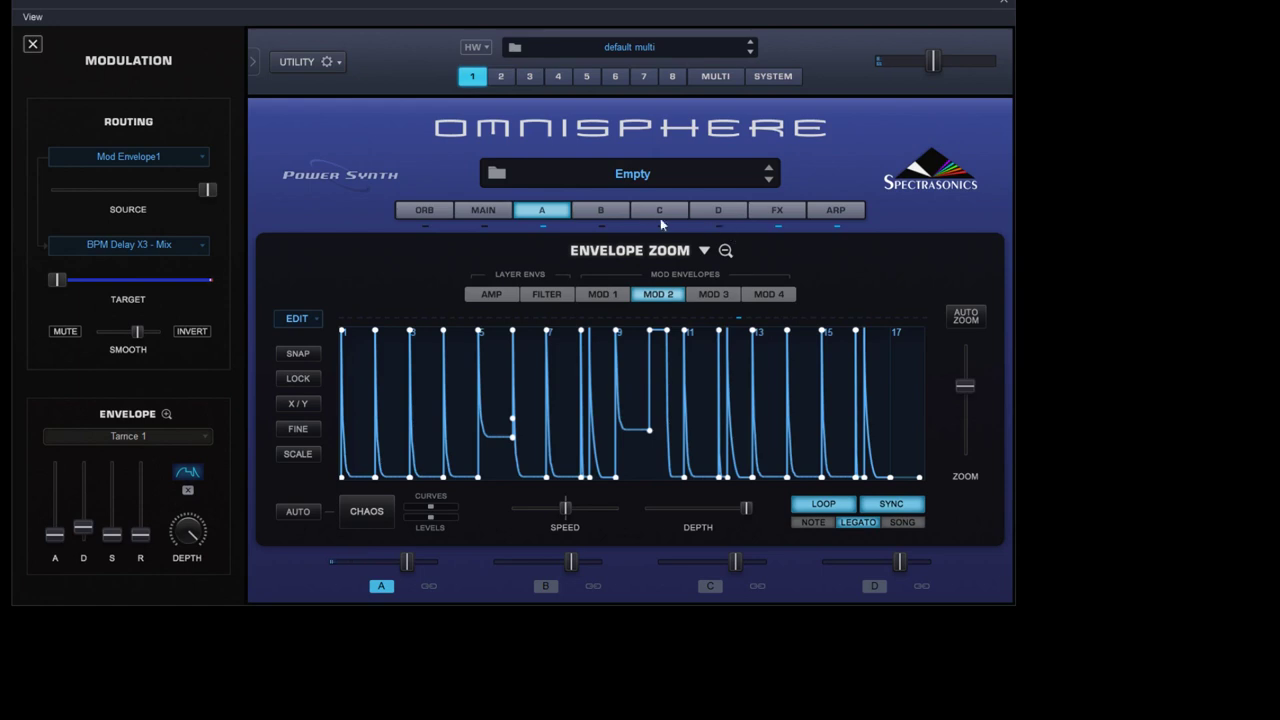
- Remove the existing modulation from the BPM Delay X3's mix and modulate it with Mod Envelope2 instead
click(762, 209)
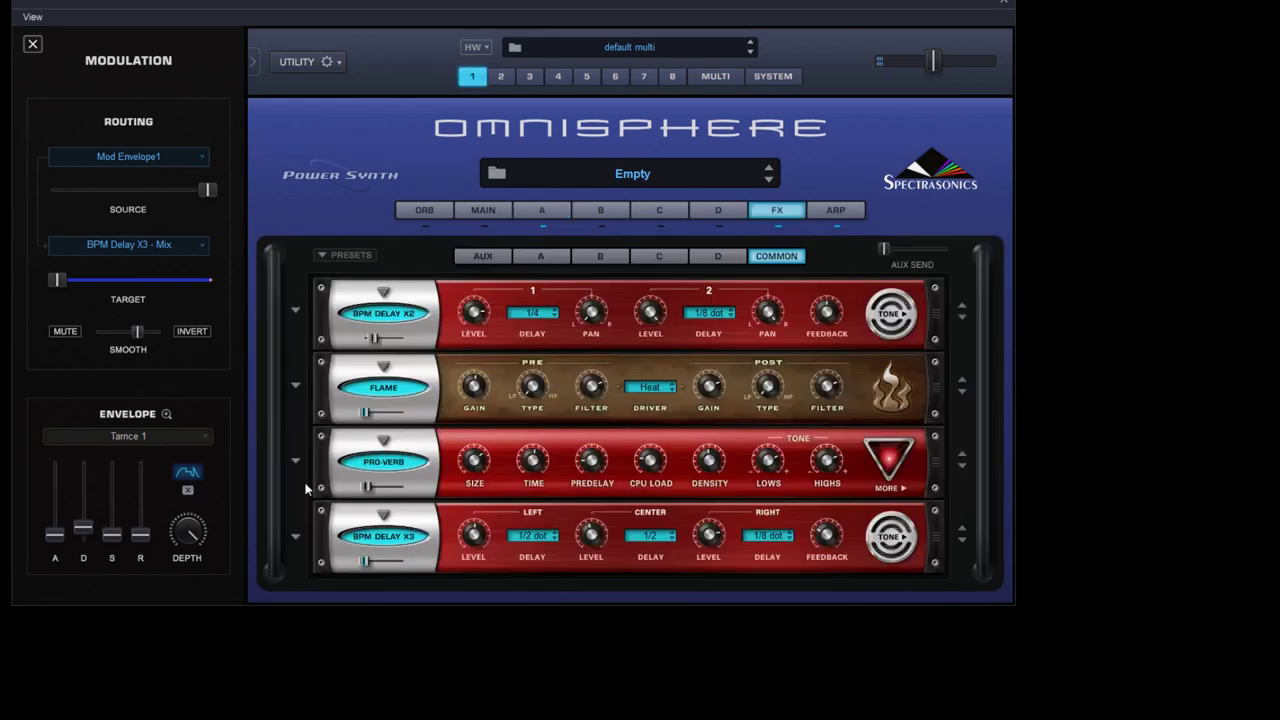
right_click(362, 563)
click(410, 630)
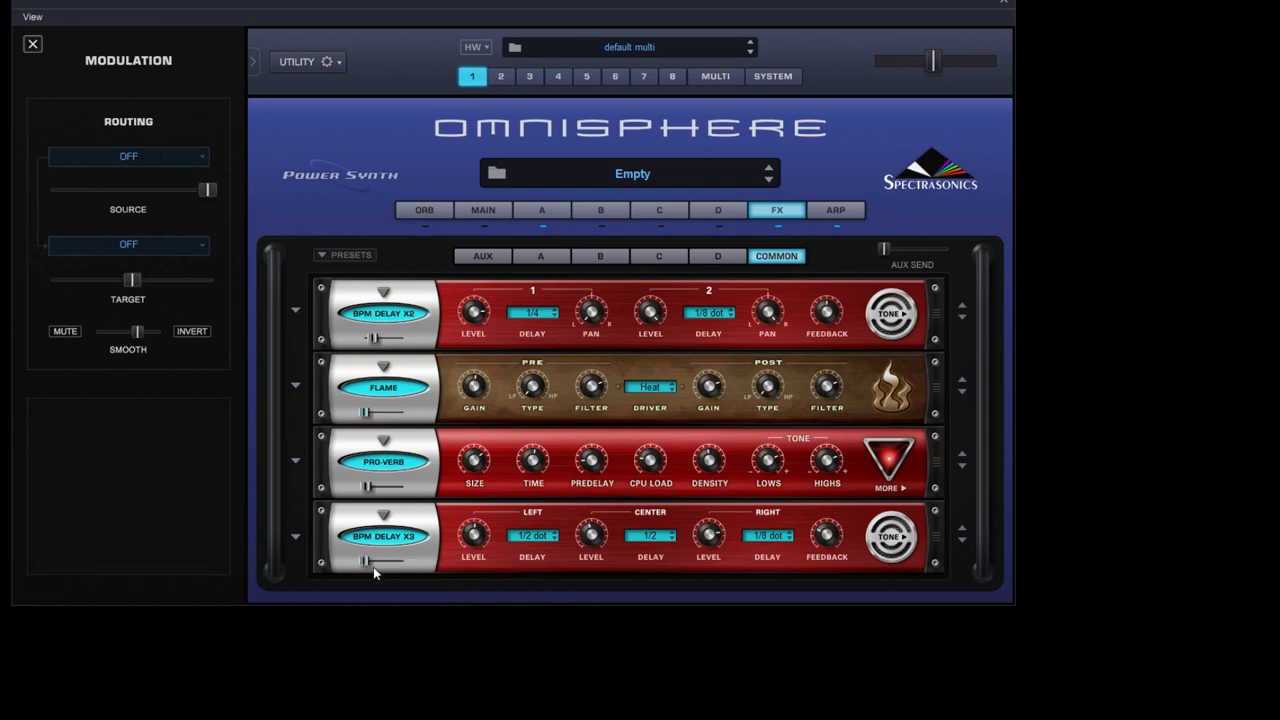
right_click(367, 566)
mouse_move(418, 610)
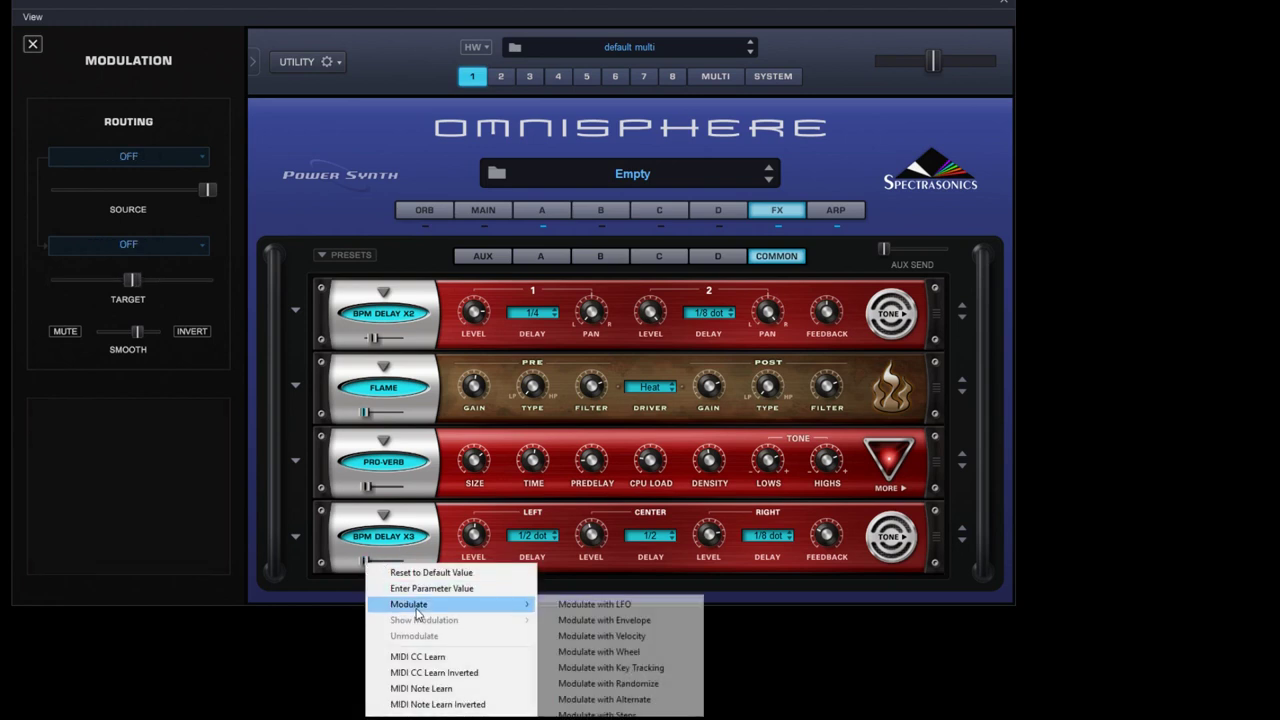
mouse_move(760, 712)
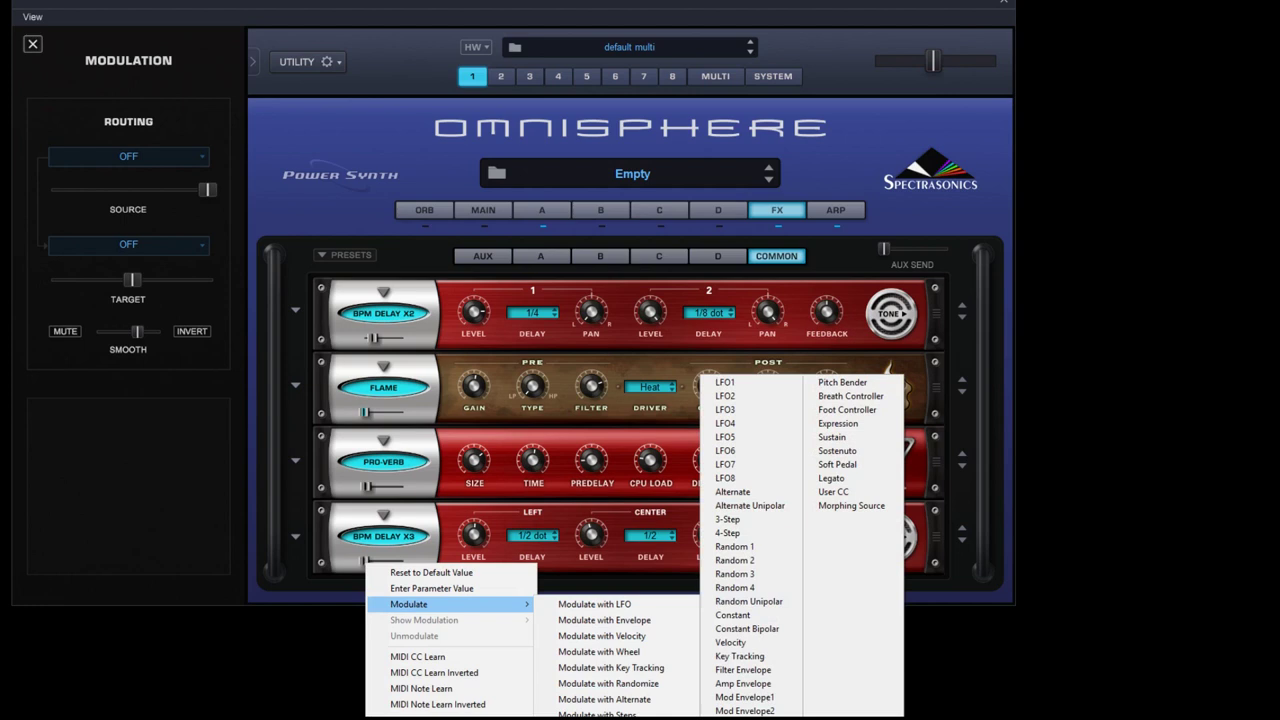
click(750, 710)
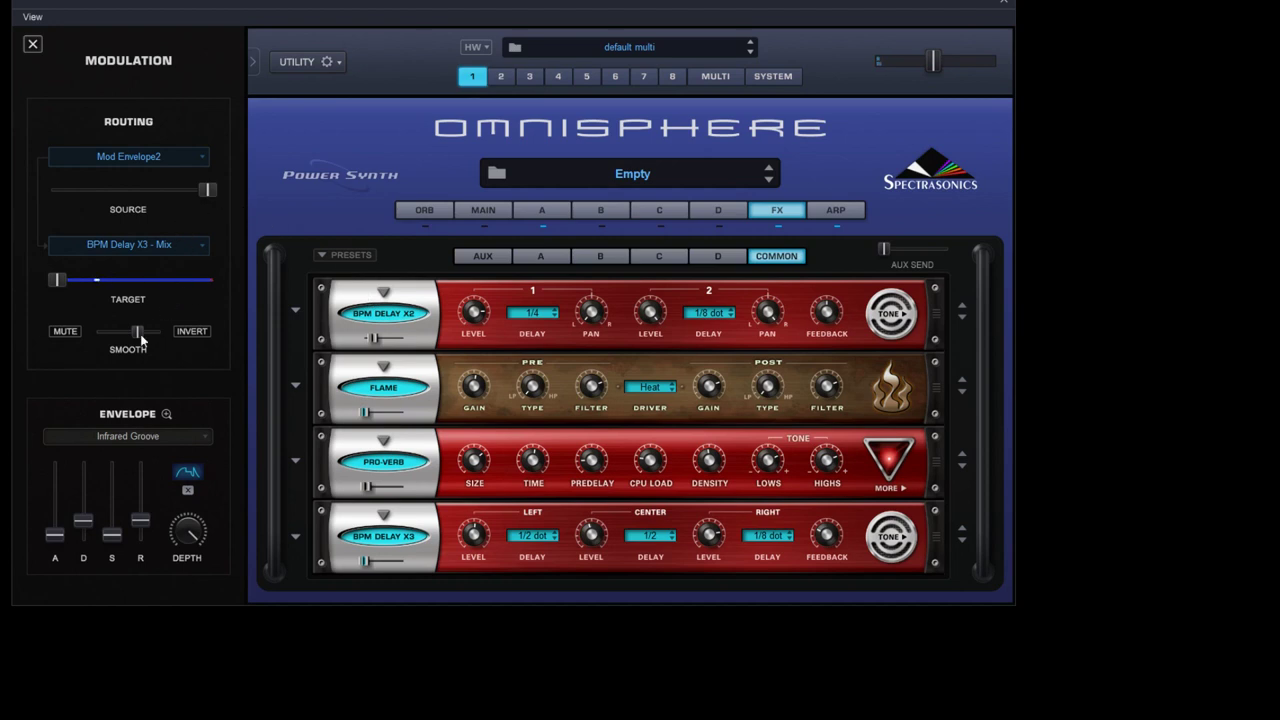
- Activate layer B with a synth oscillator using the A Solid German waveform from the Deep group of Analog Timbres
click(608, 212)
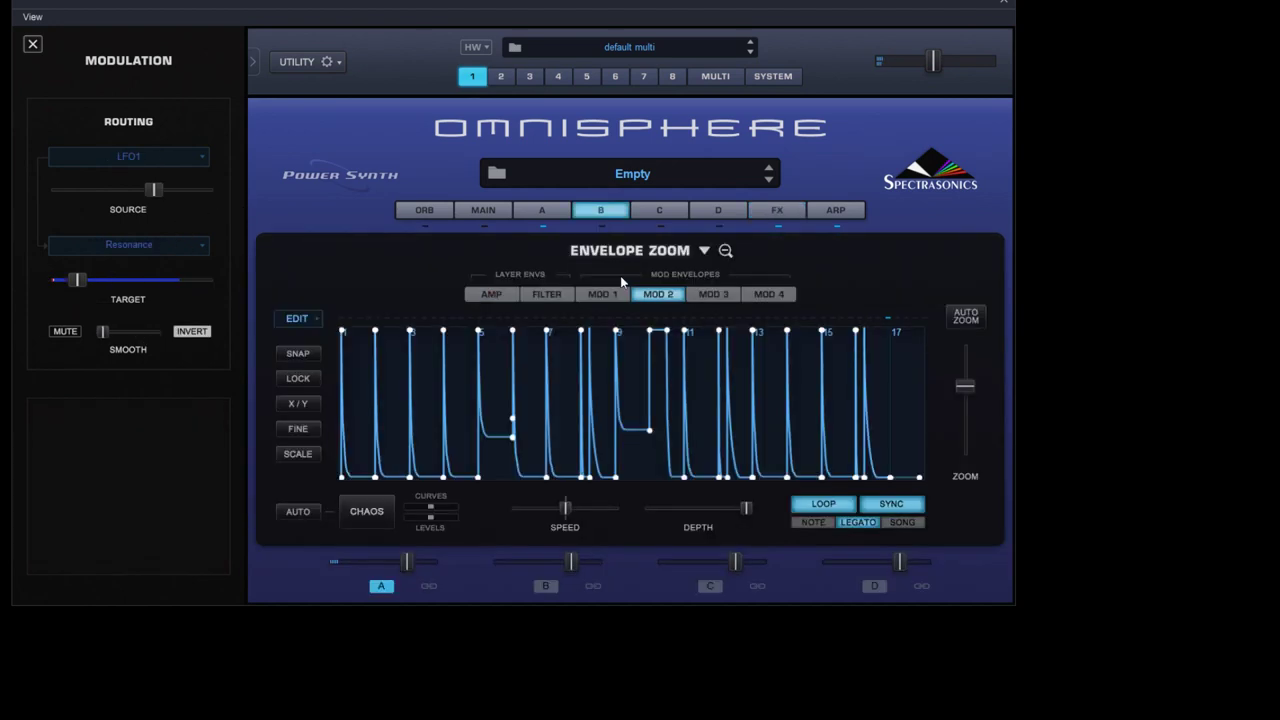
click(726, 251)
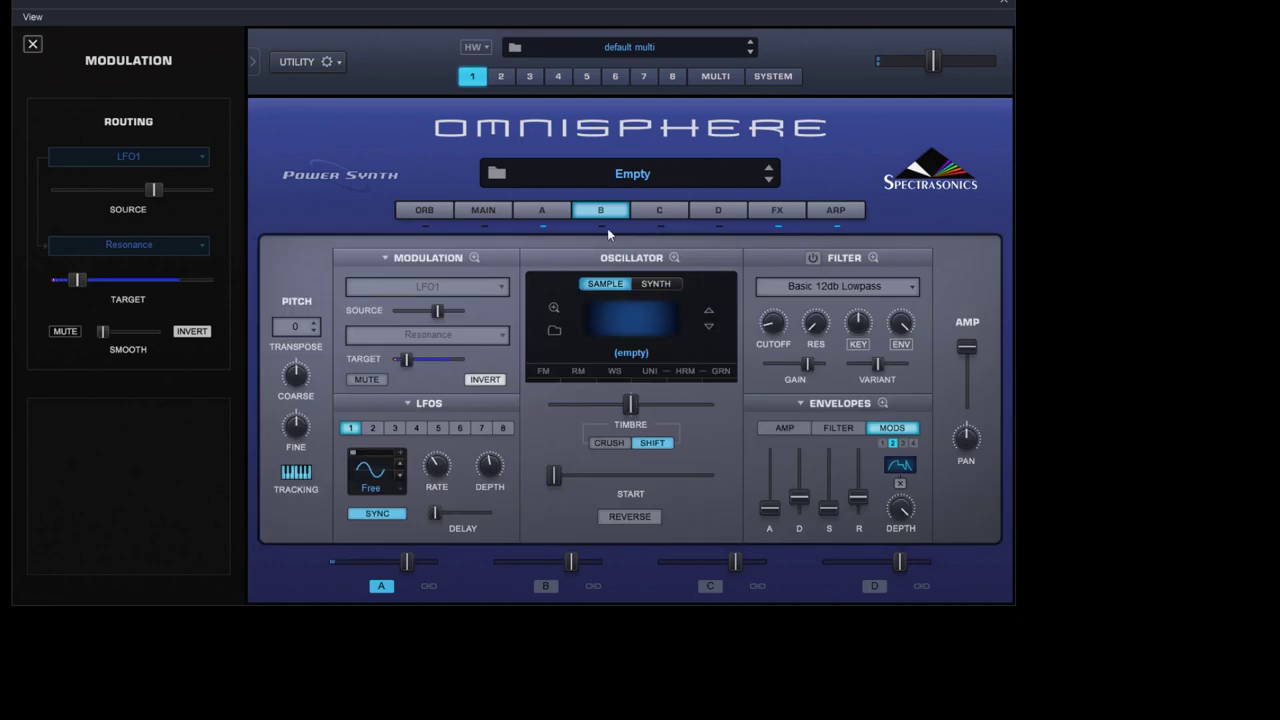
click(634, 318)
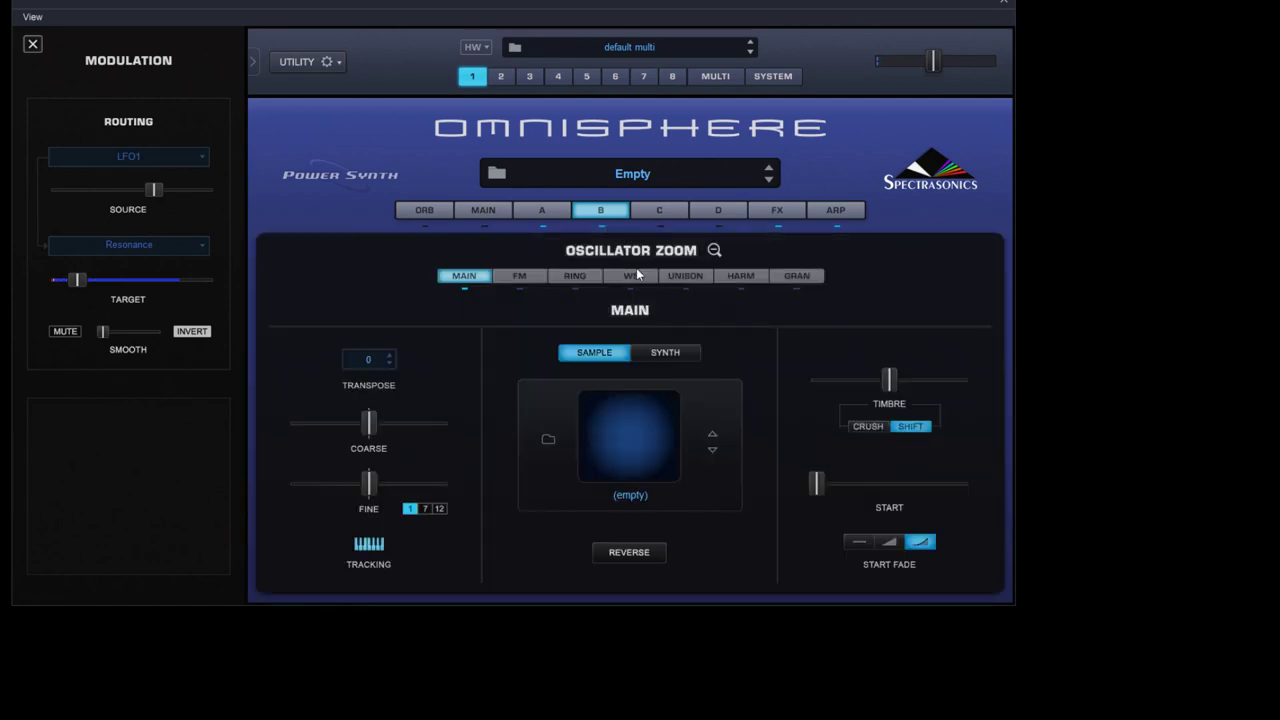
click(714, 250)
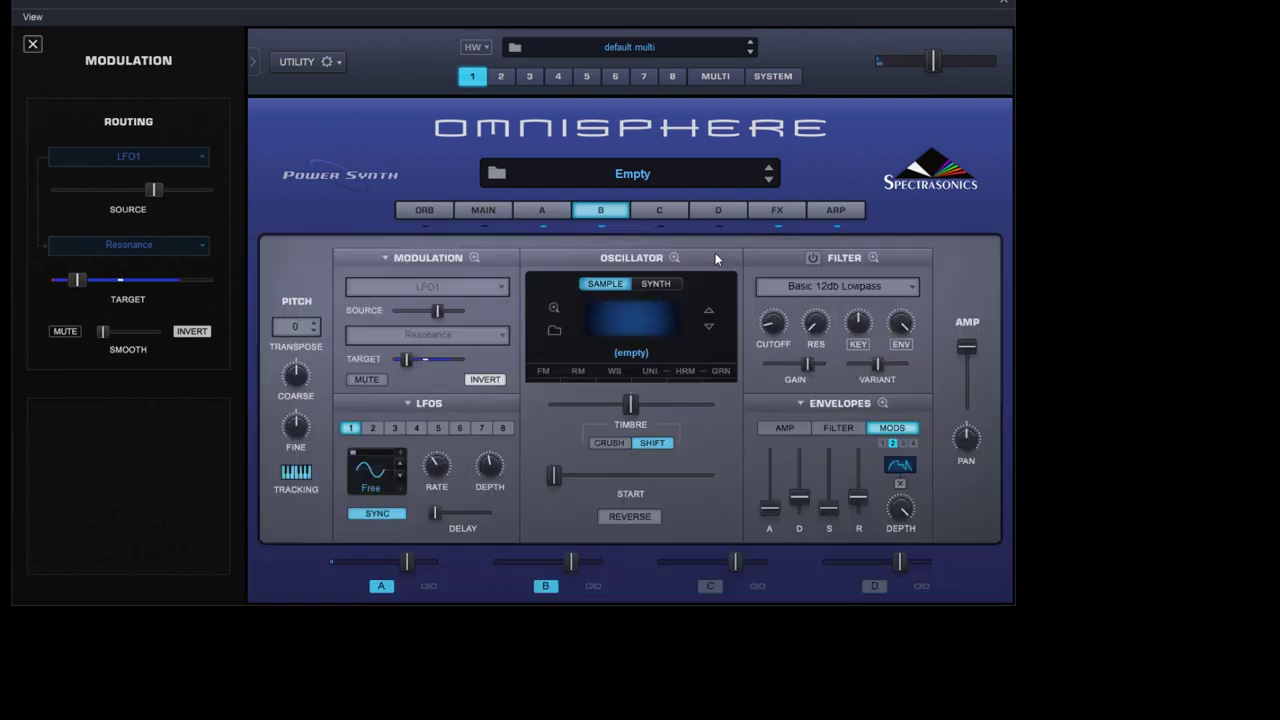
click(656, 284)
click(655, 322)
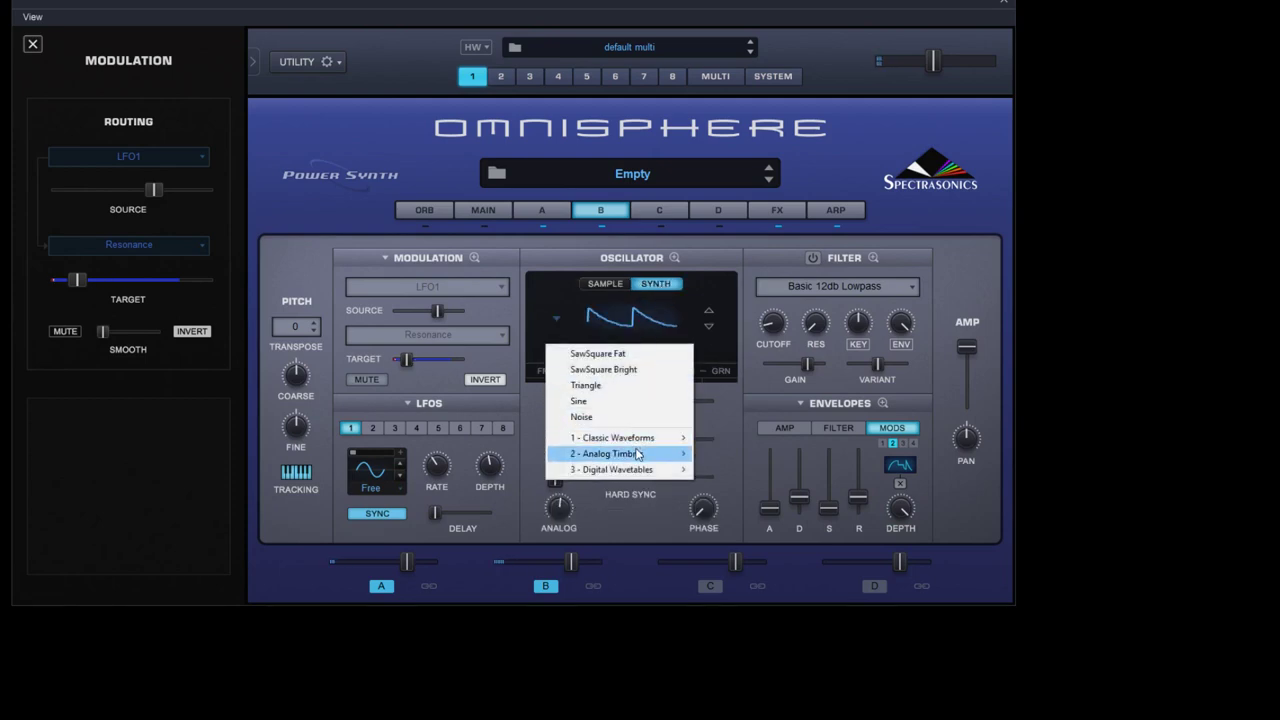
mouse_move(637, 455)
mouse_move(762, 472)
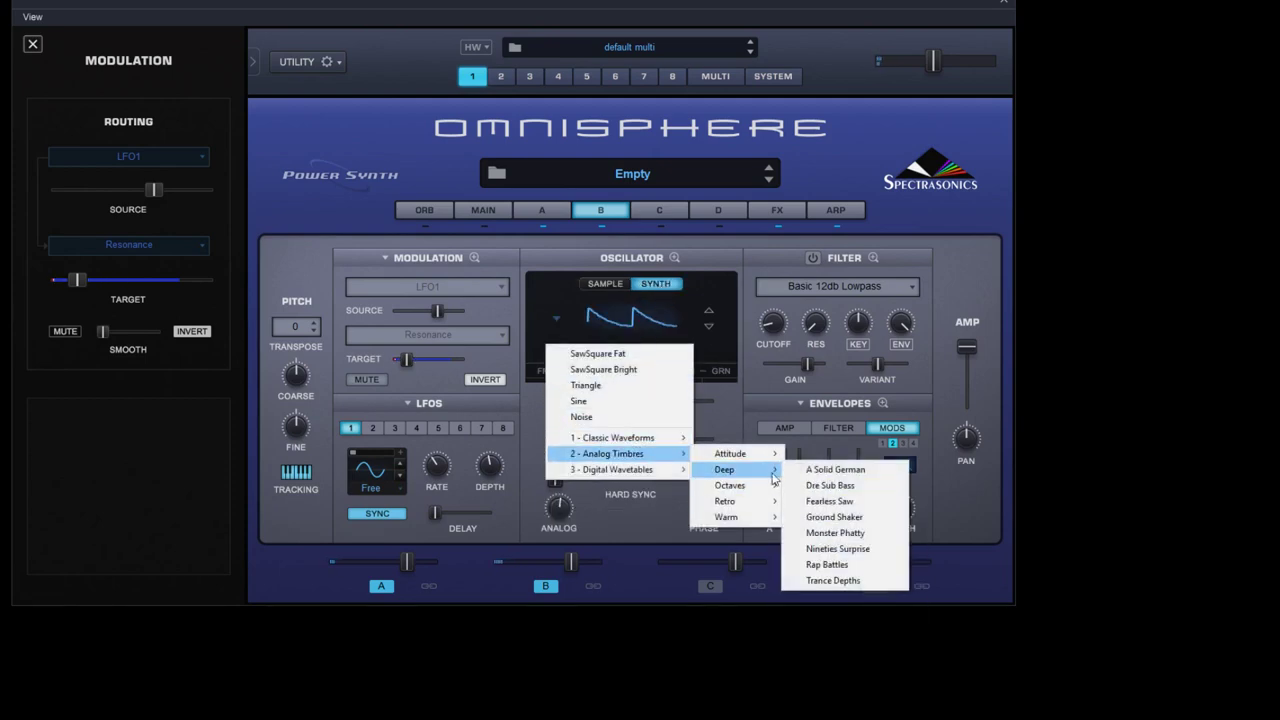
click(835, 469)
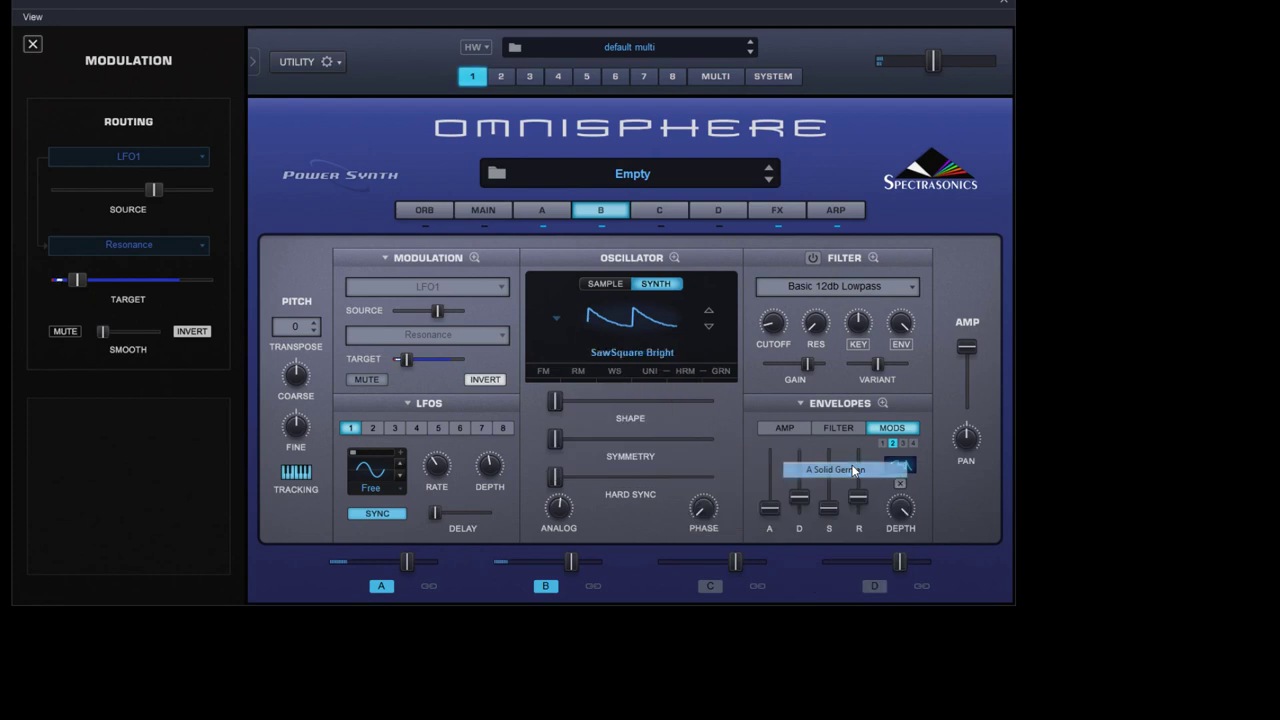
- Load the Rich and Moogie3 preset from Lowpass Filters into layer B's filter and adjust its cutoff
click(814, 288)
mouse_move(920, 343)
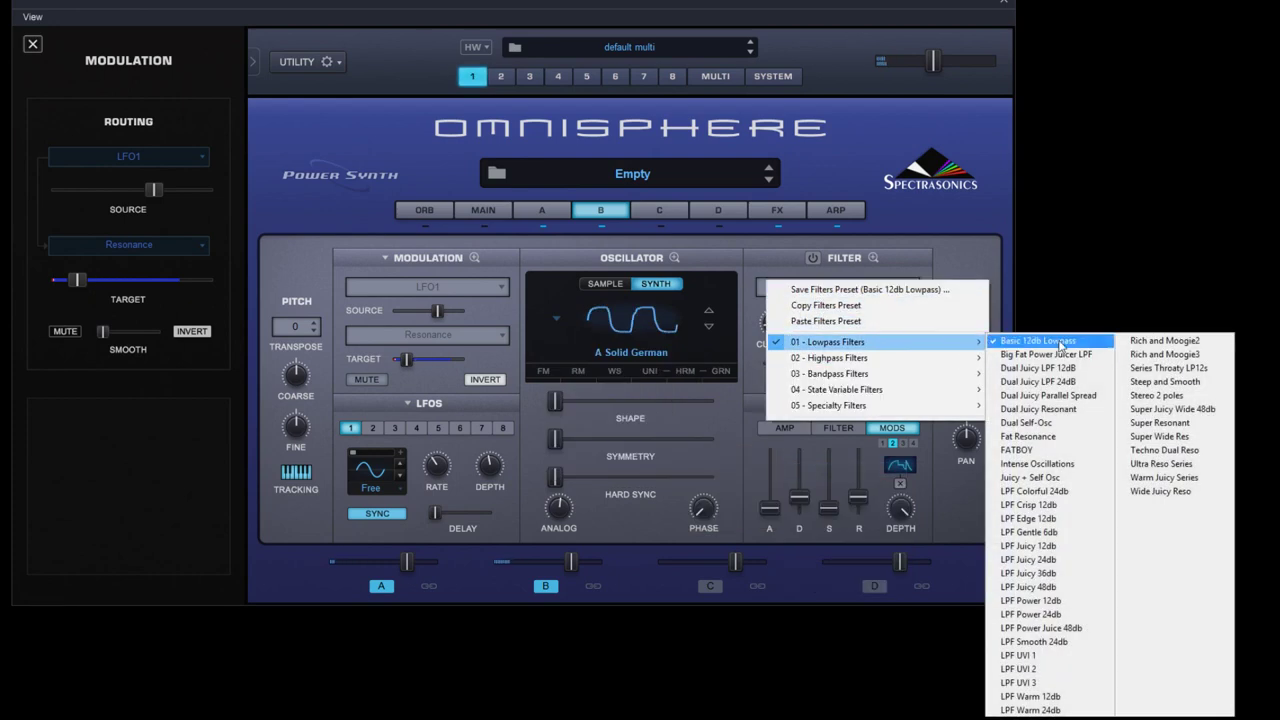
click(1160, 354)
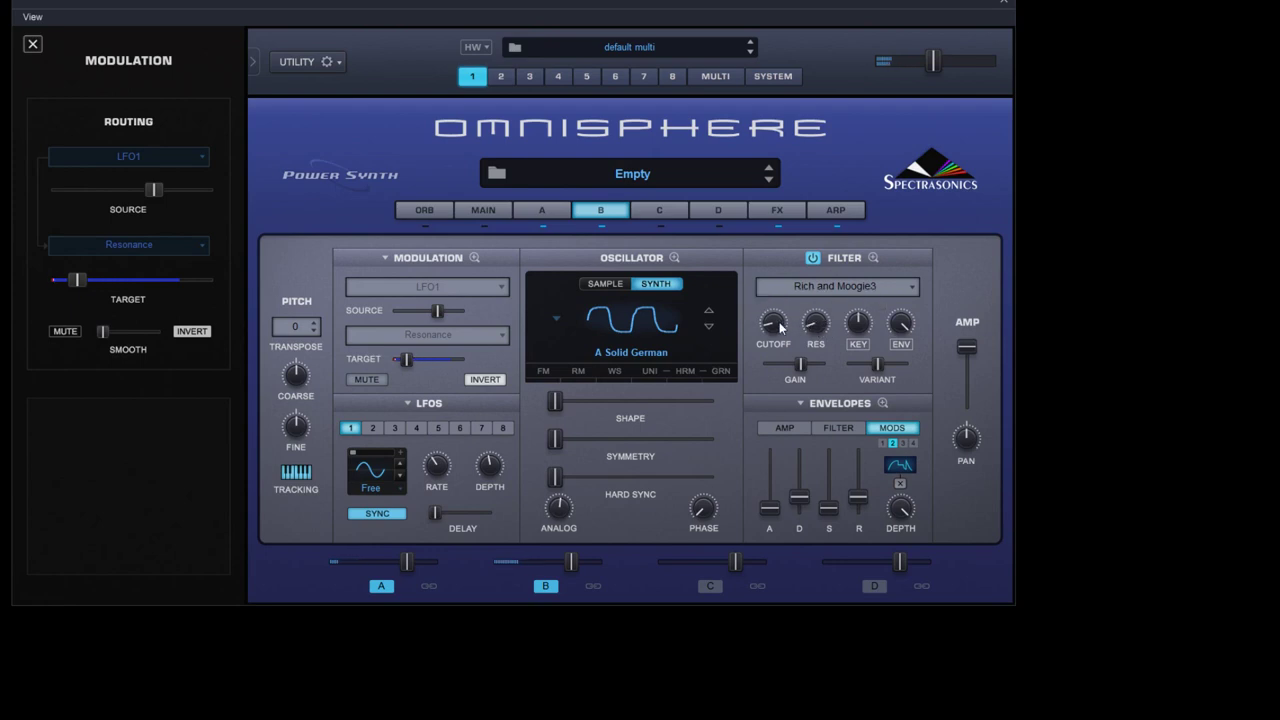
mouse_move(780, 327)
drag(779, 320, 781, 328)
- Modulate layer B's filter resonance with tempo-synced LFO2, using depth 0.535, rate 2X and modulation smoothing 0.750
right_click(810, 326)
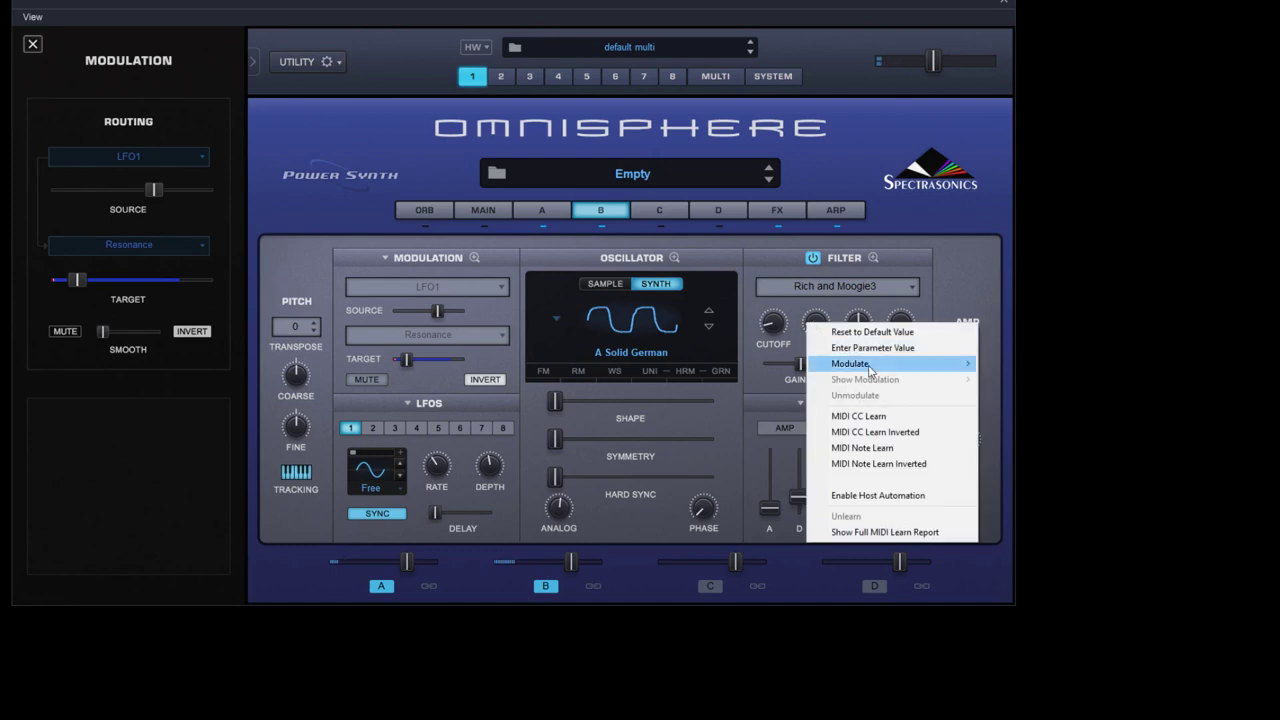
mouse_move(968, 364)
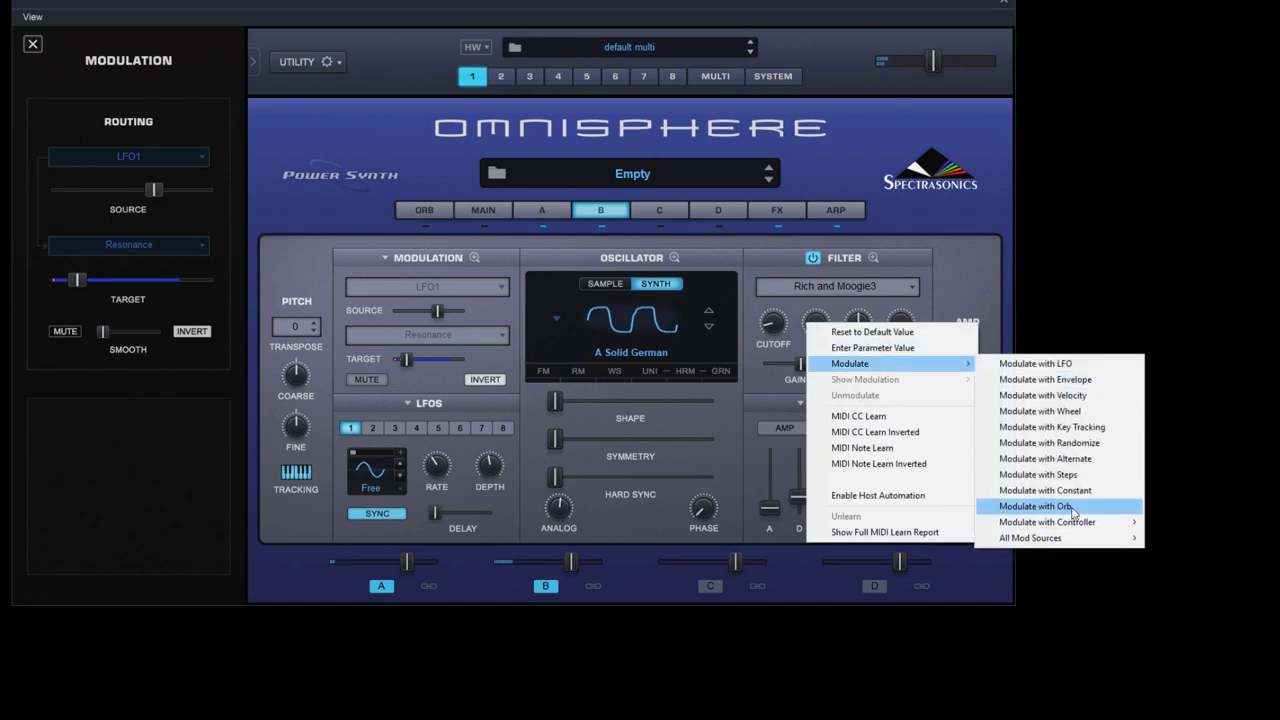
click(1060, 364)
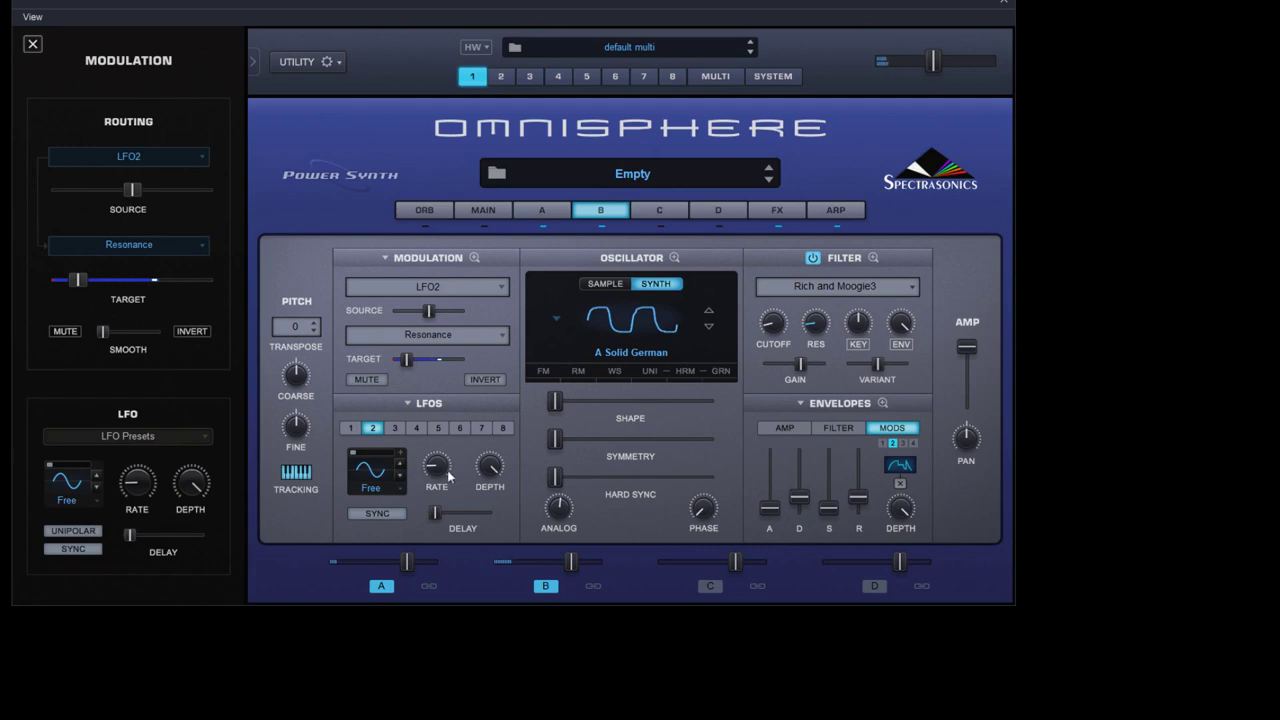
click(404, 520)
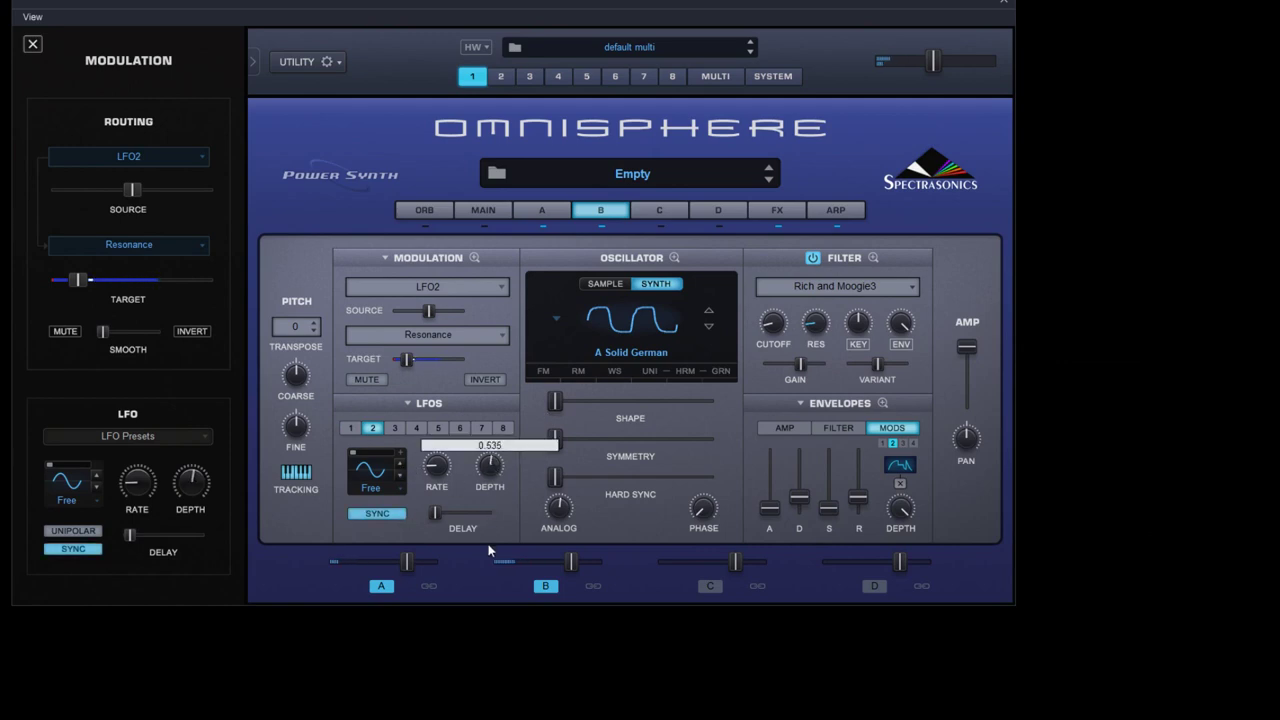
drag(447, 477, 437, 455)
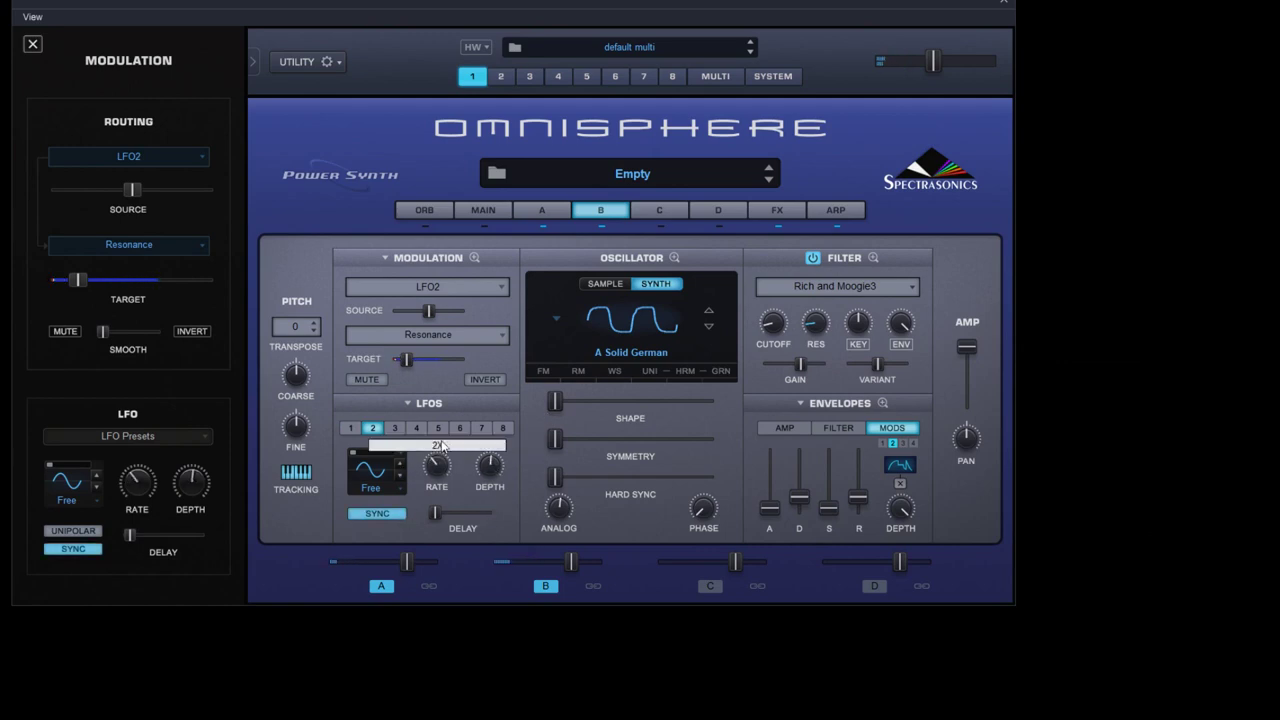
drag(110, 338, 138, 333)
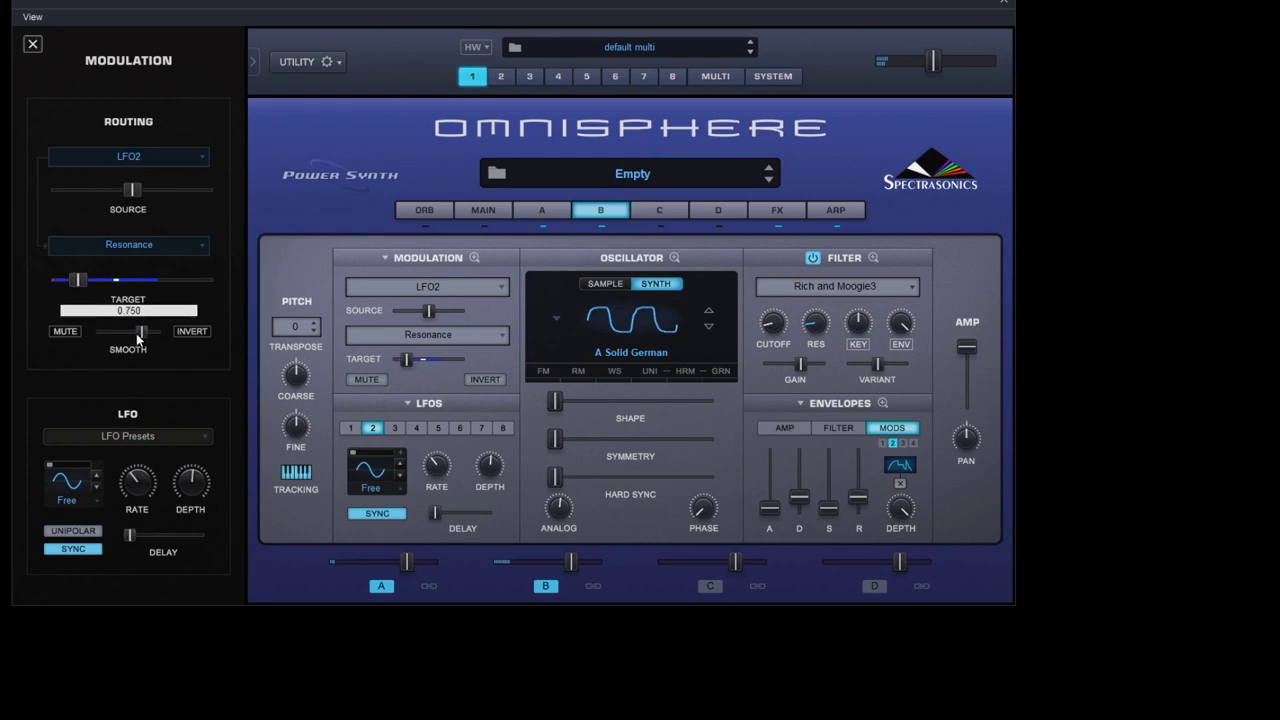
- Modulate the arpeggiator's length with Mod Envelope2
click(548, 211)
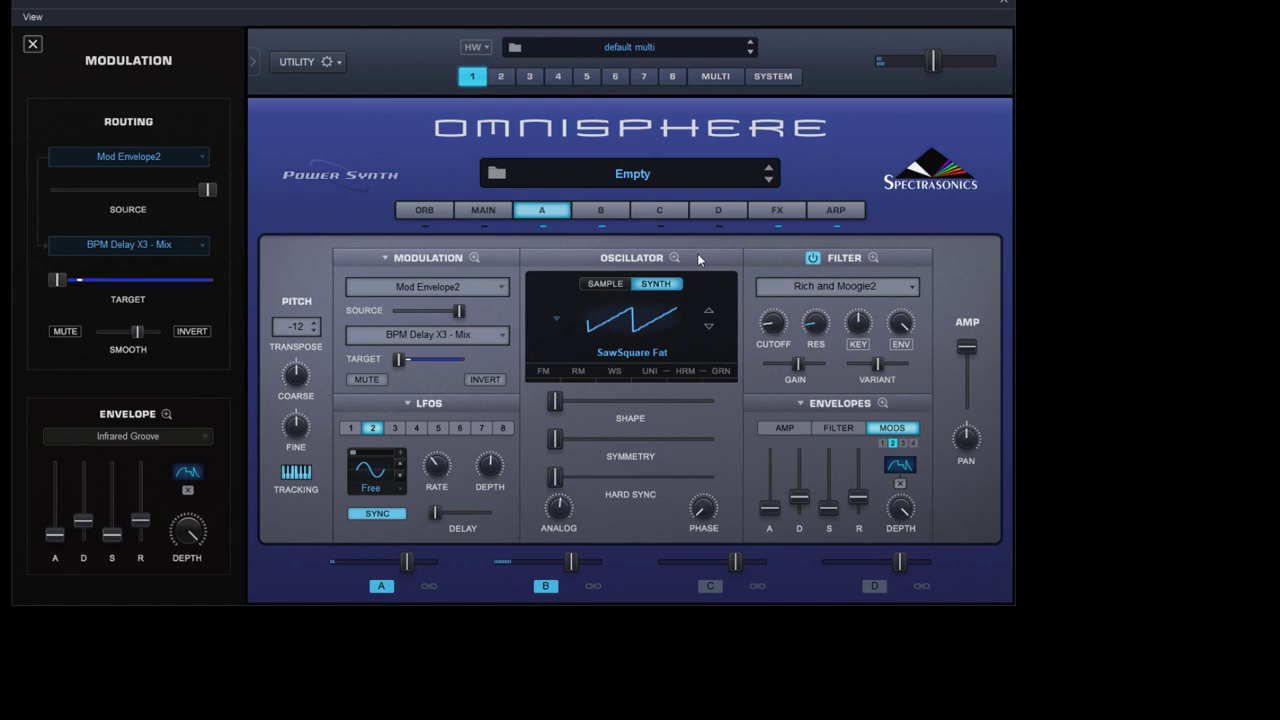
click(835, 210)
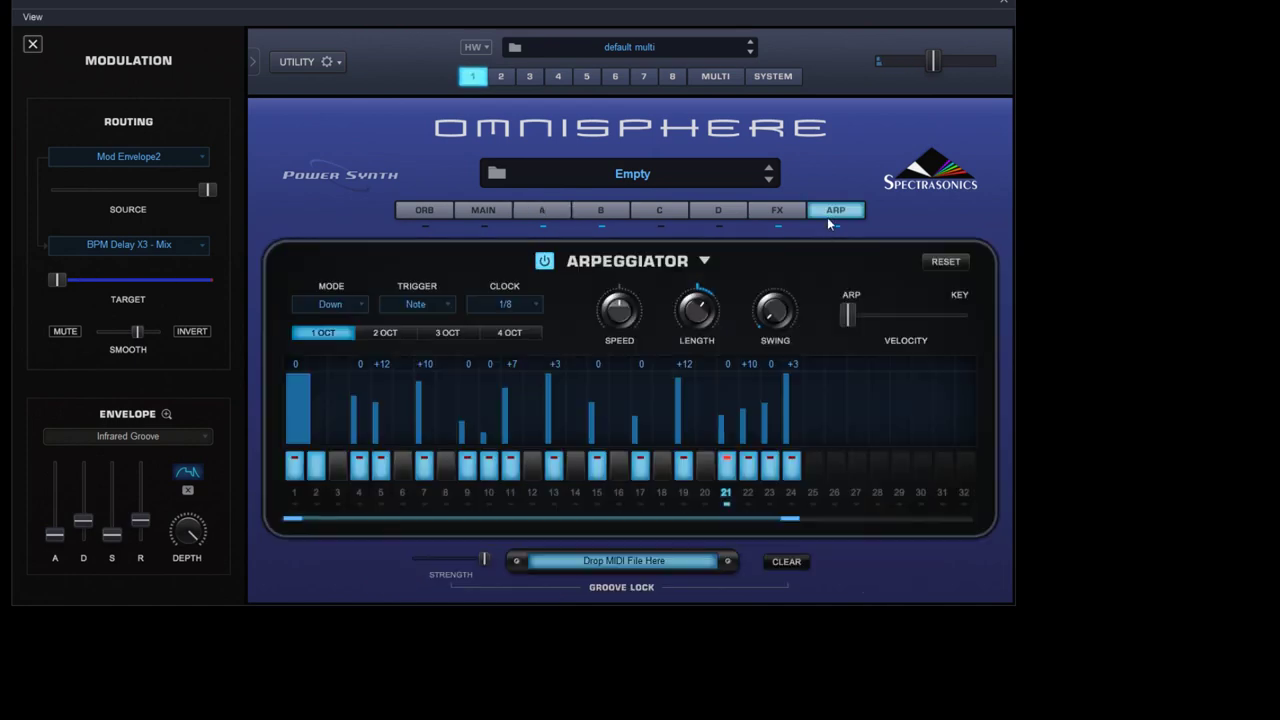
right_click(704, 314)
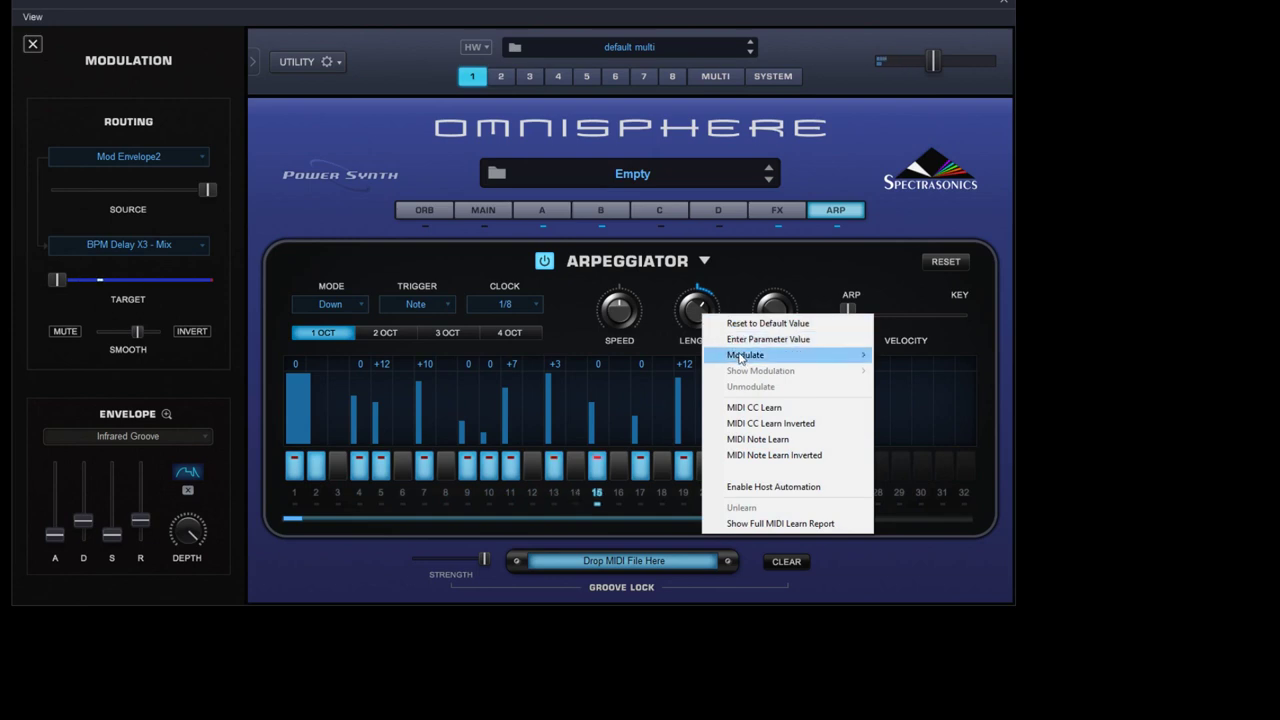
mouse_move(745, 355)
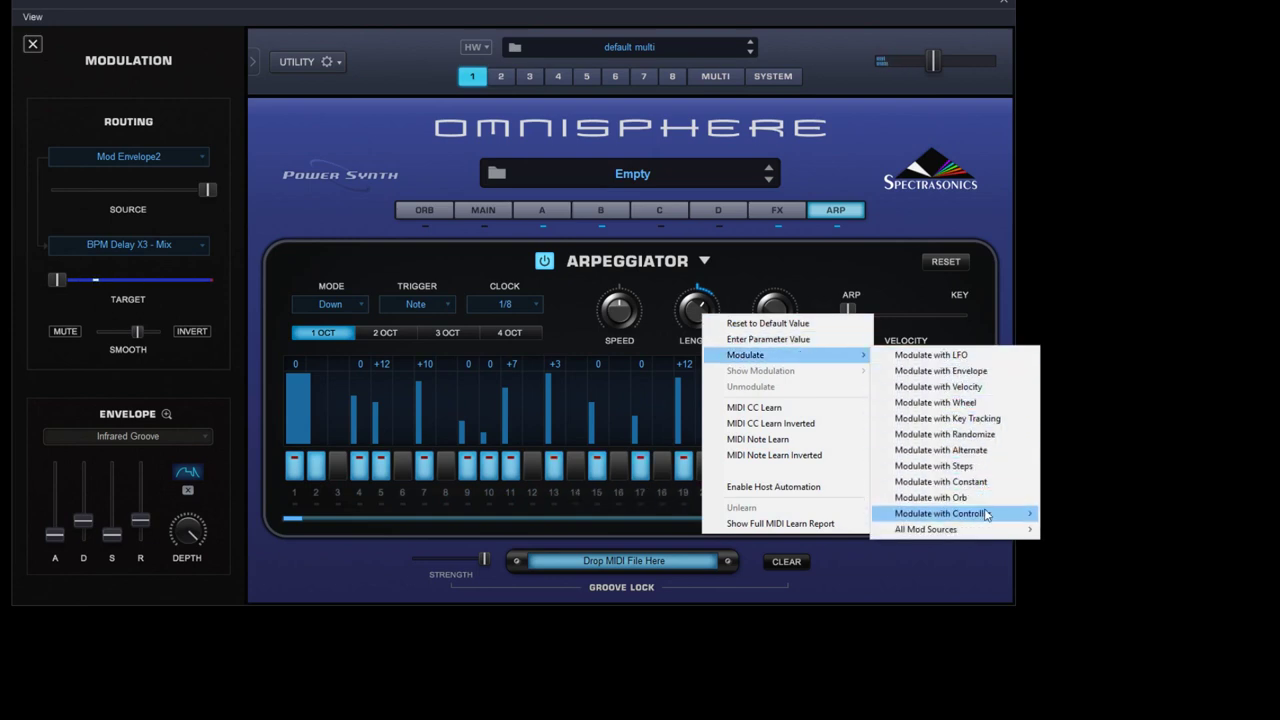
mouse_move(990, 529)
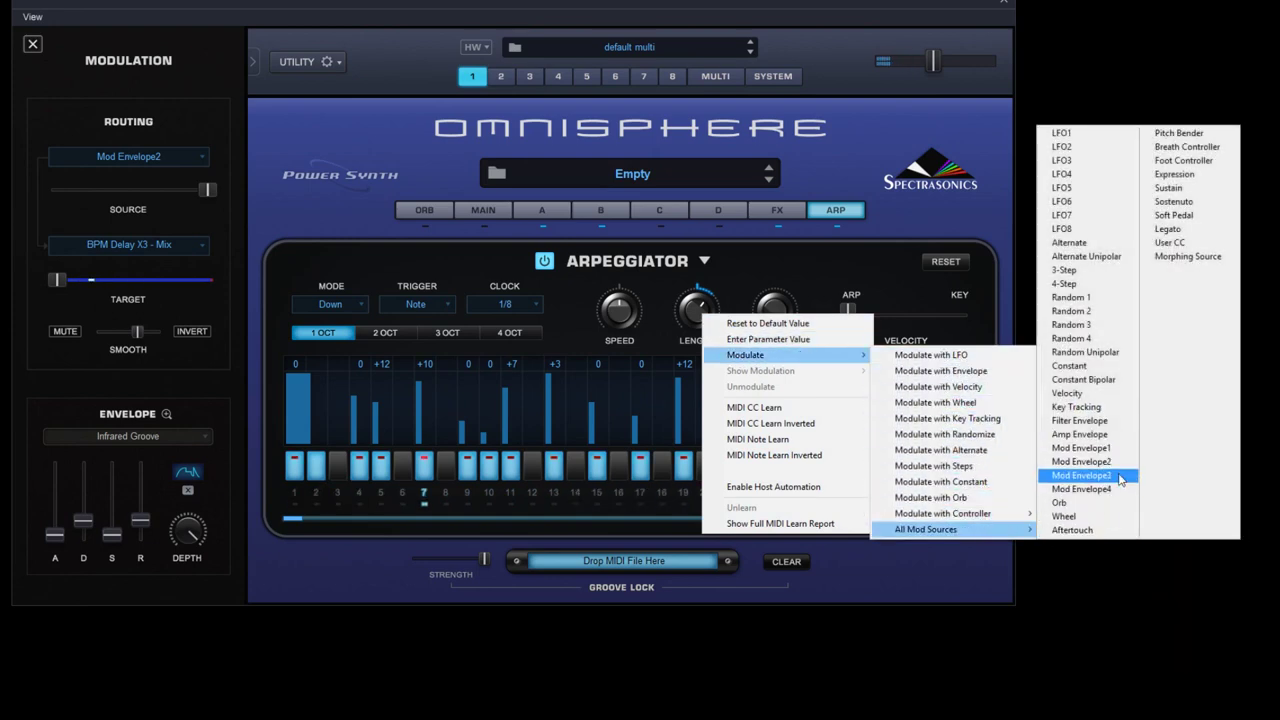
click(1081, 461)
- Set the Arp Length modulation's source amount to 1.000 and lower its target value to about 0.3
drag(688, 314, 689, 295)
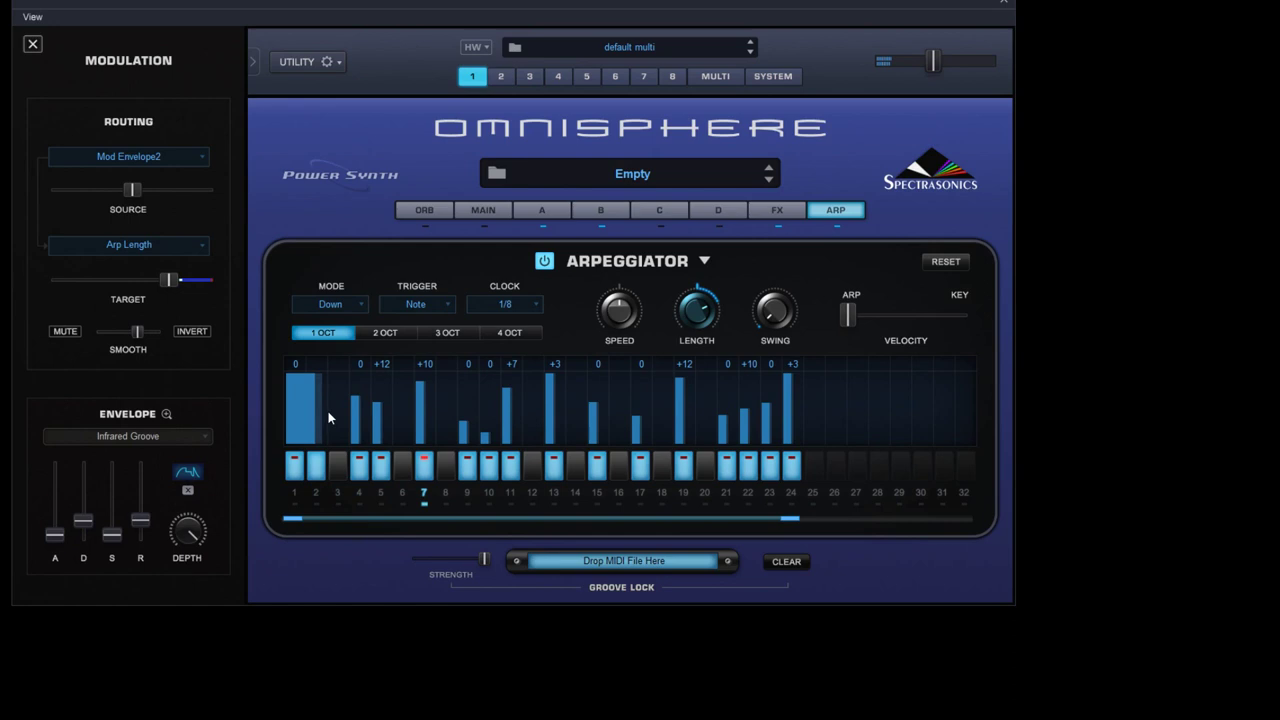
drag(699, 311, 703, 368)
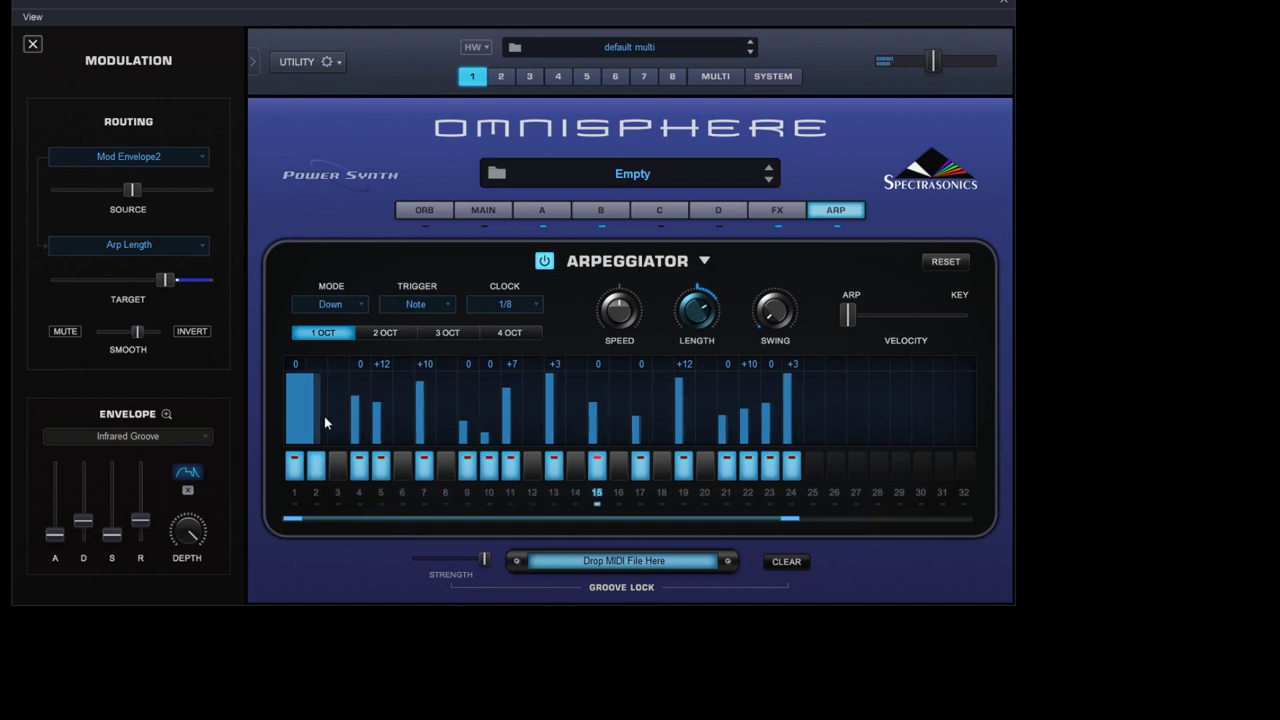
drag(133, 189, 212, 190)
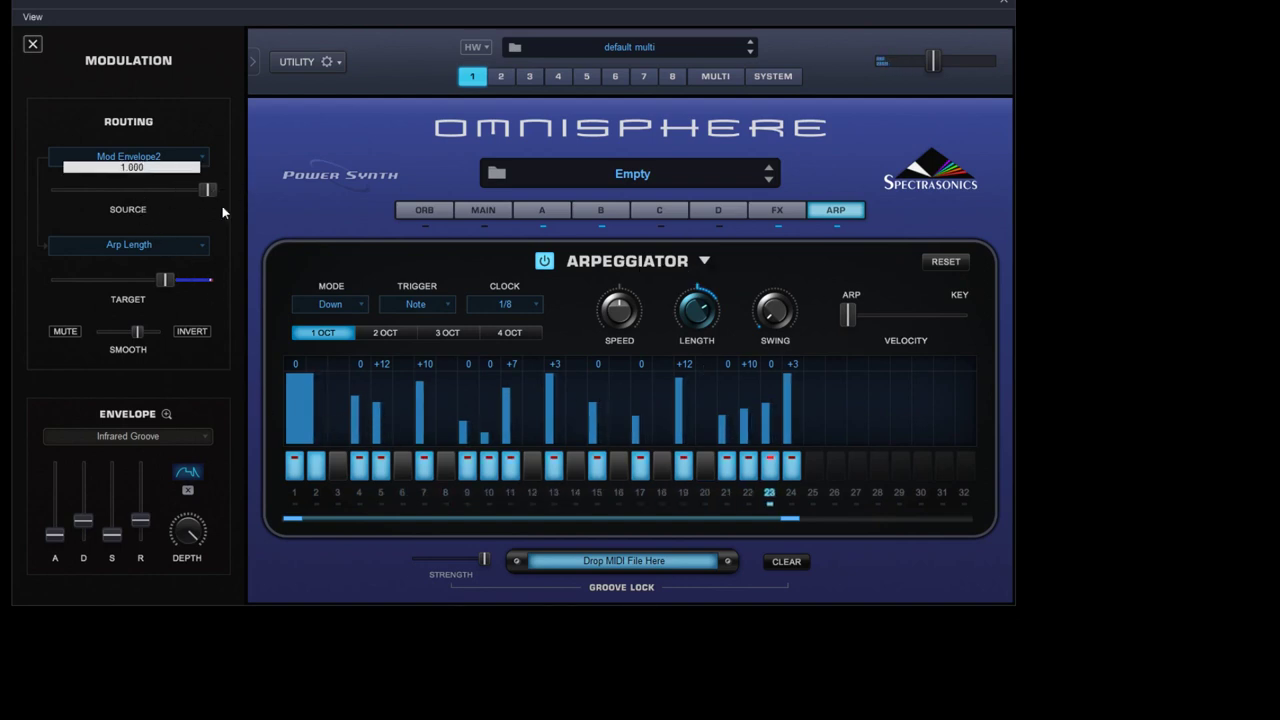
drag(167, 281, 103, 295)
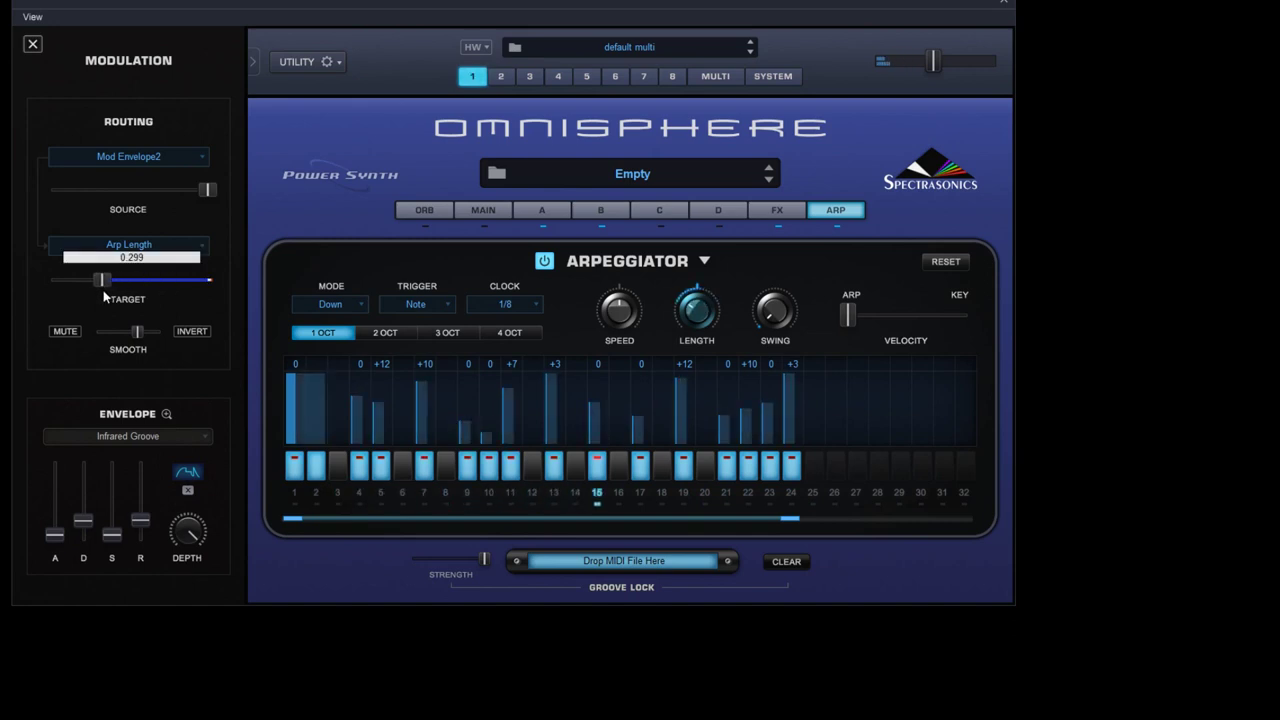
drag(103, 295, 107, 295)
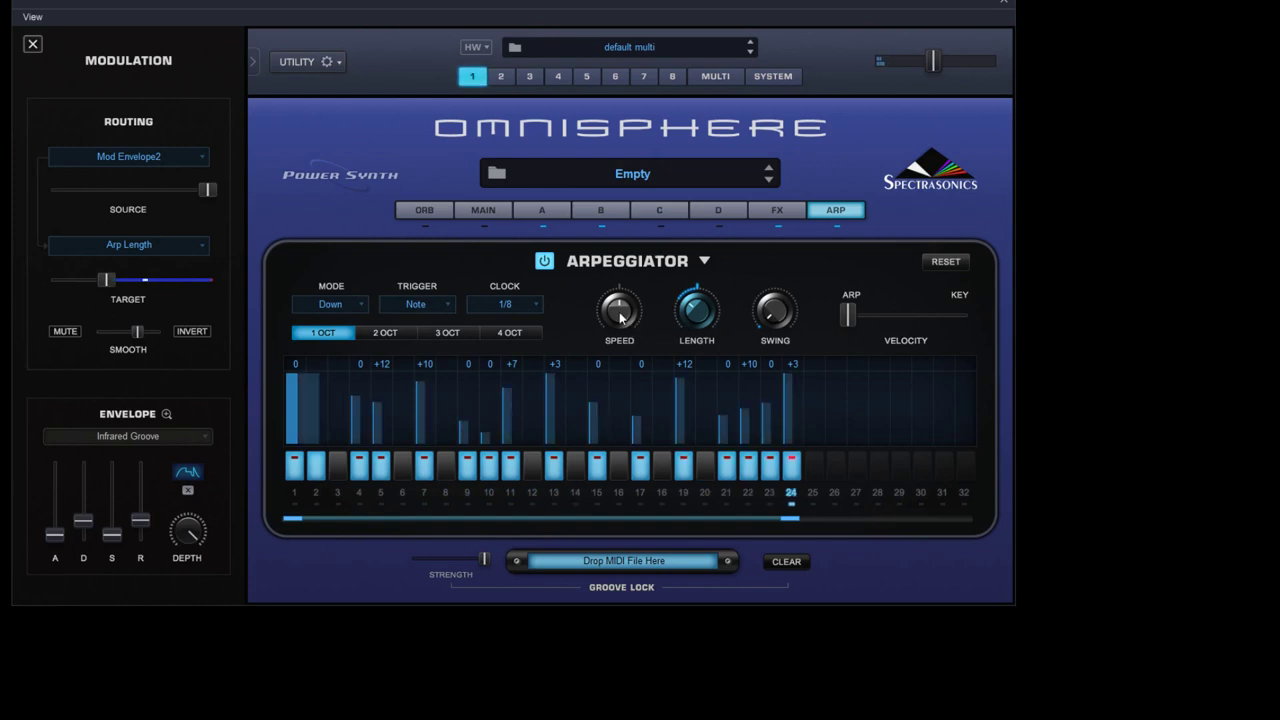
- Modulate the arpeggiator's speed with Mod Envelope3
right_click(687, 330)
mouse_move(680, 354)
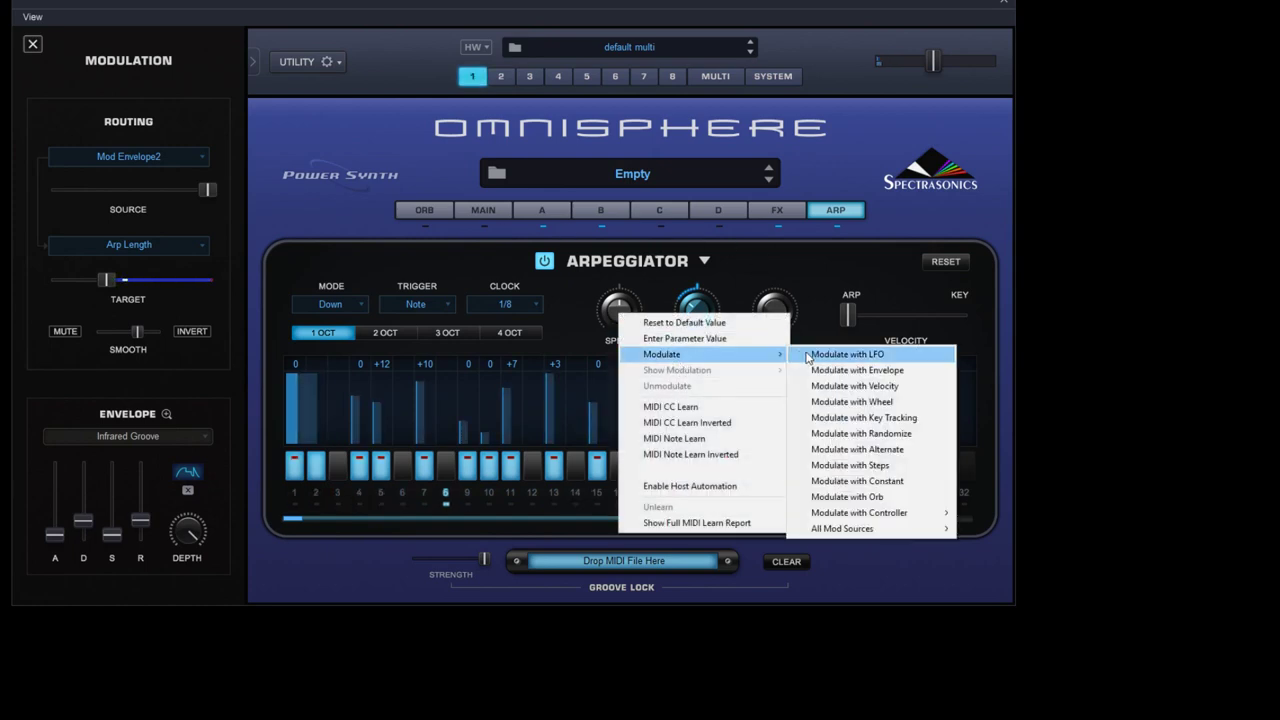
mouse_move(904, 530)
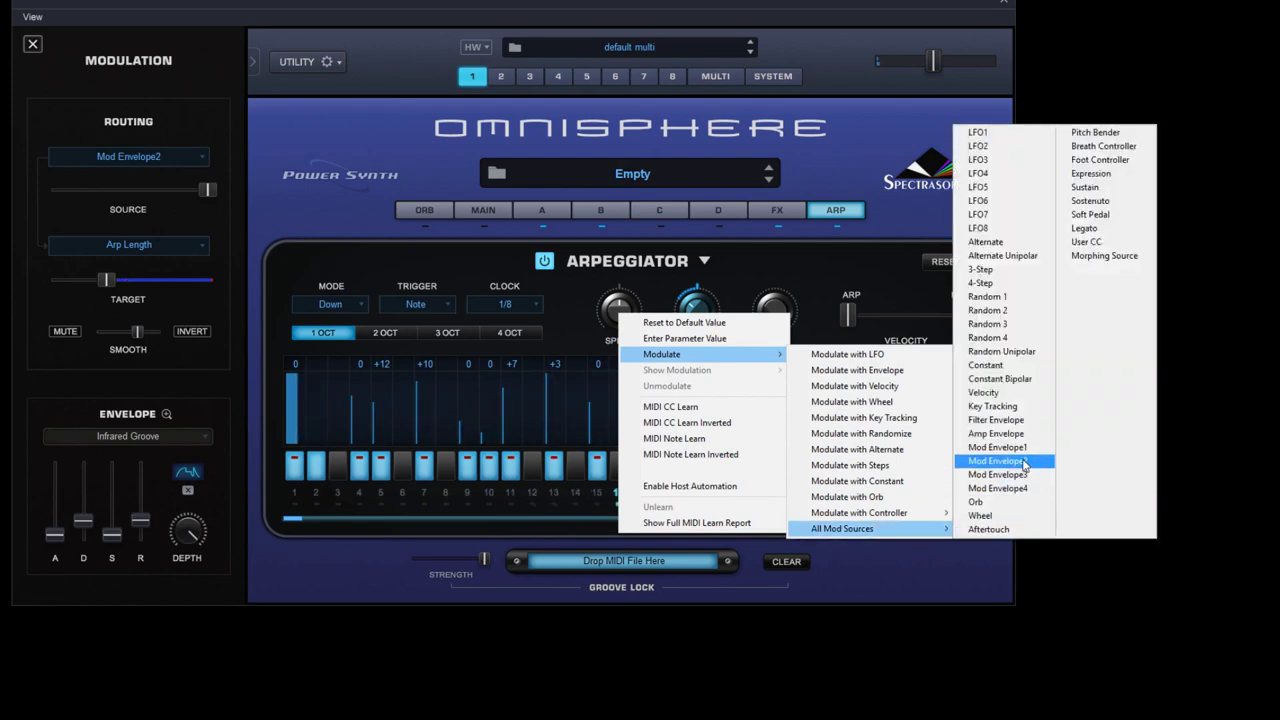
click(1029, 475)
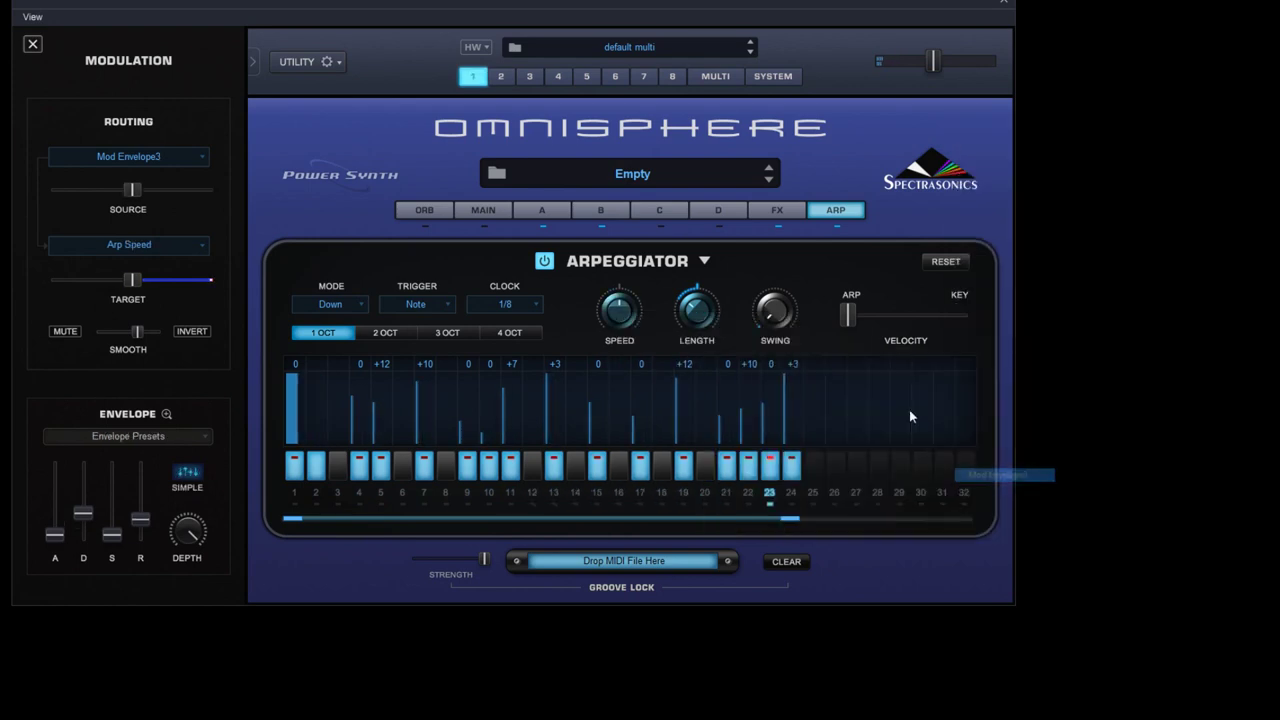
- Open layer A's Mod 3 envelope in the Envelope Zoom view
click(690, 261)
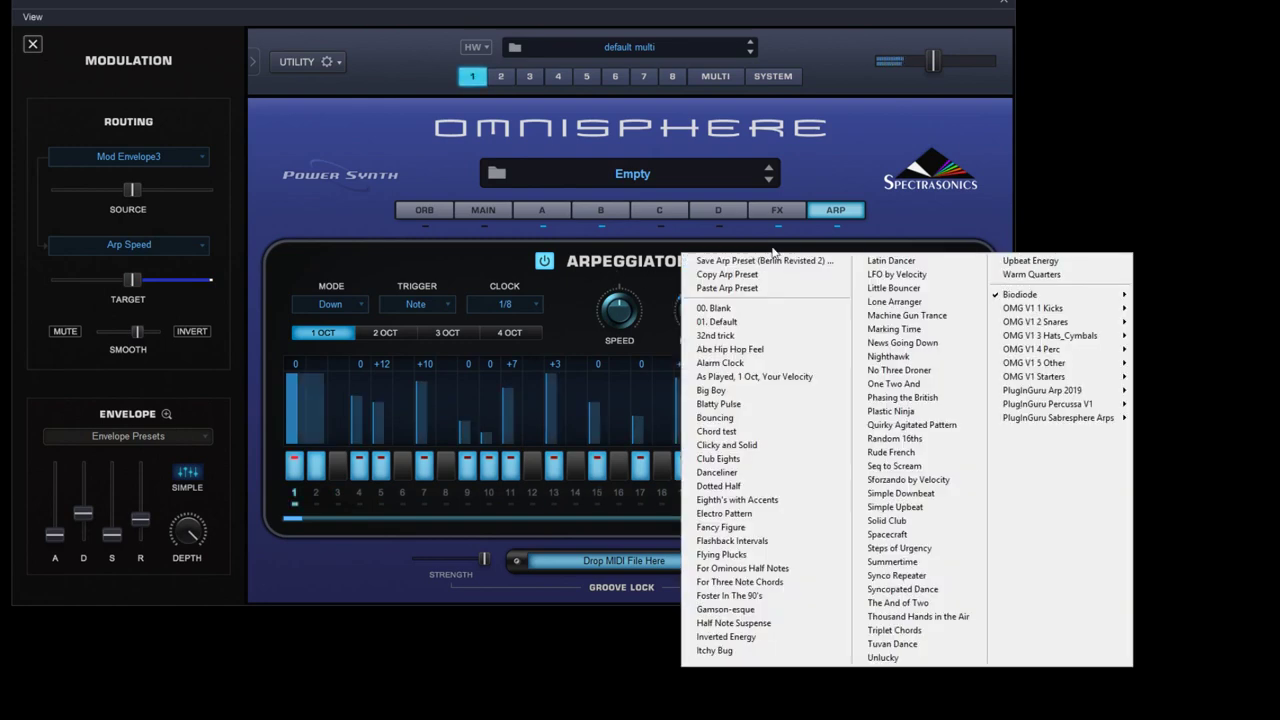
click(563, 210)
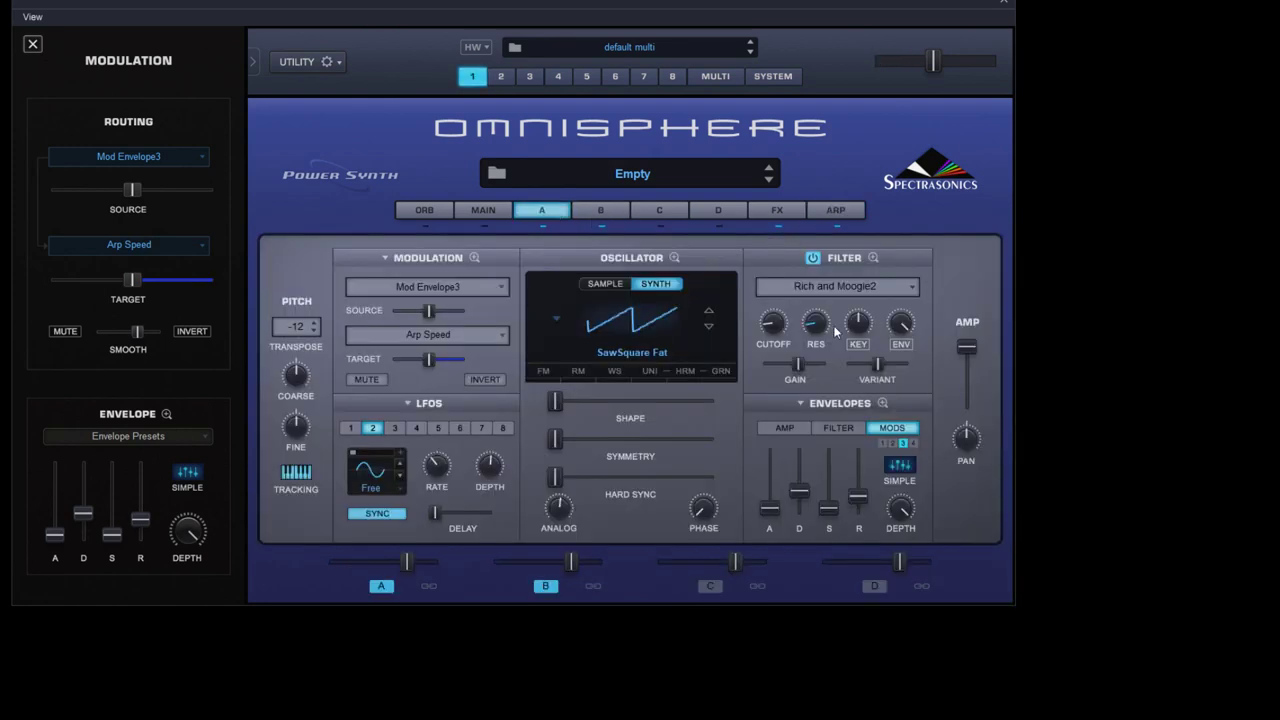
click(882, 404)
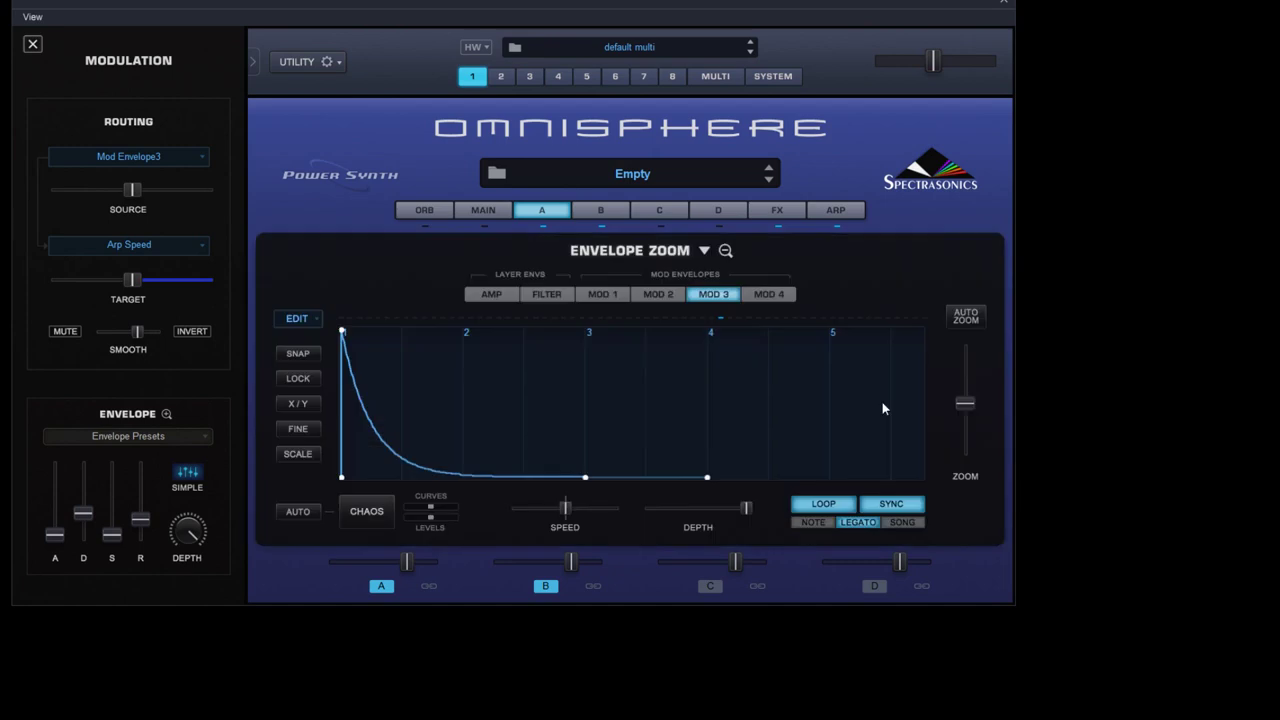
click(704, 251)
click(714, 295)
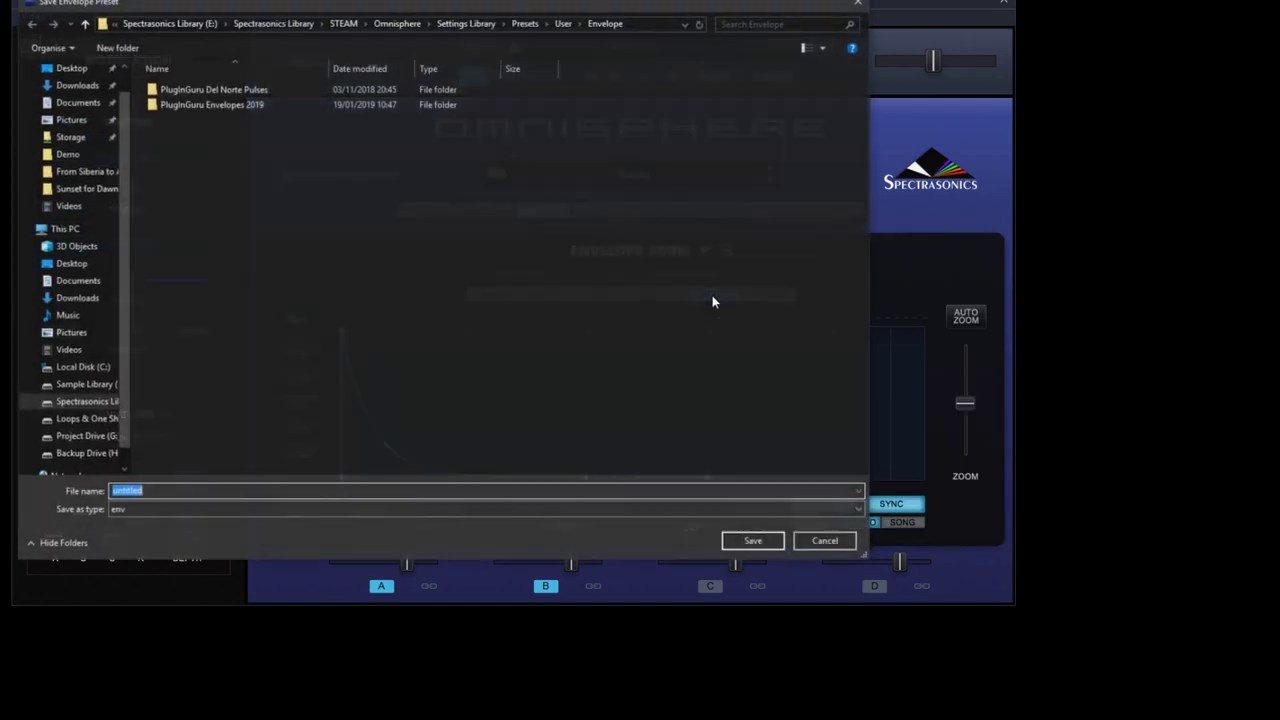
click(826, 549)
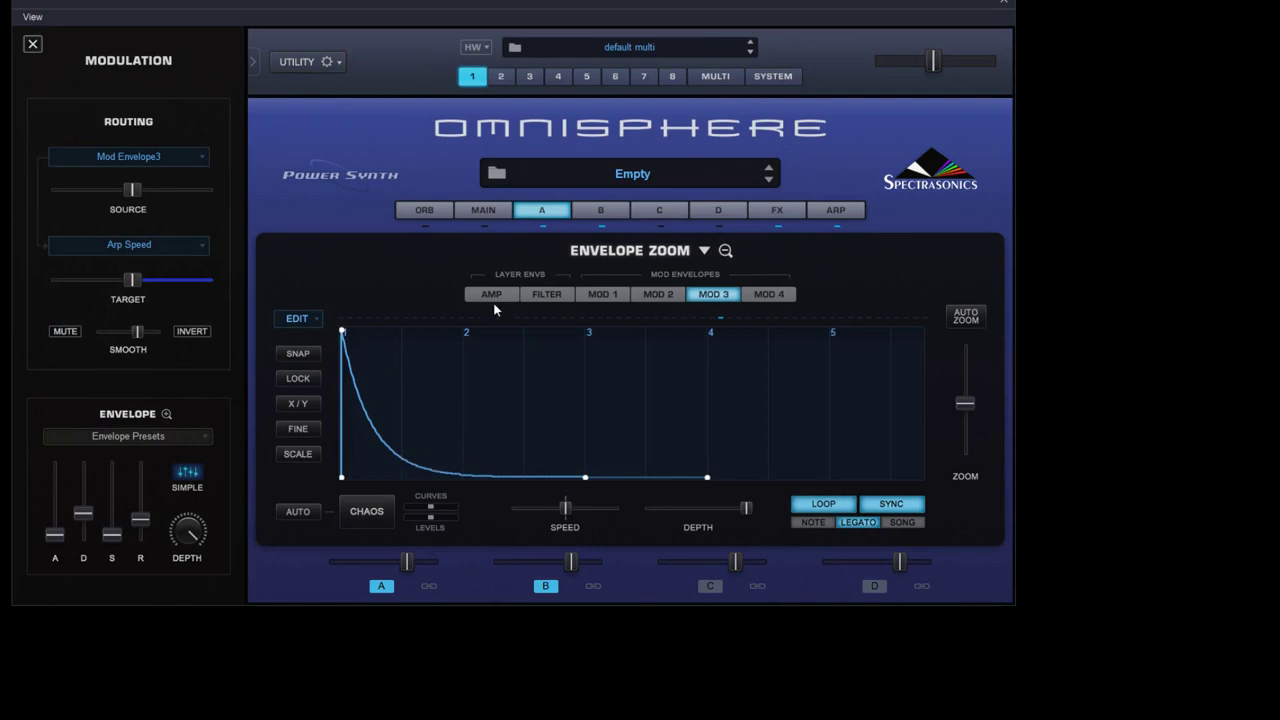
- Load the Accented Groove preset from Rhythmic Envelopes into layer A's Mod 3 envelope
click(704, 251)
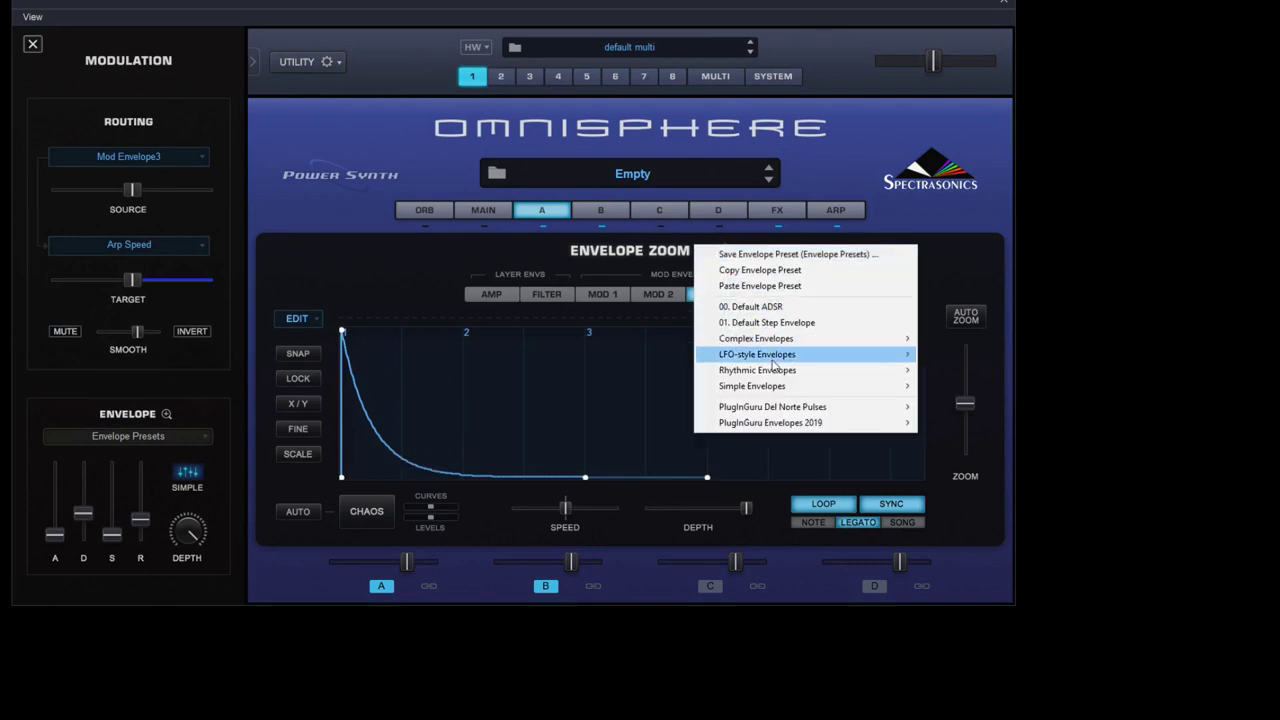
mouse_move(778, 356)
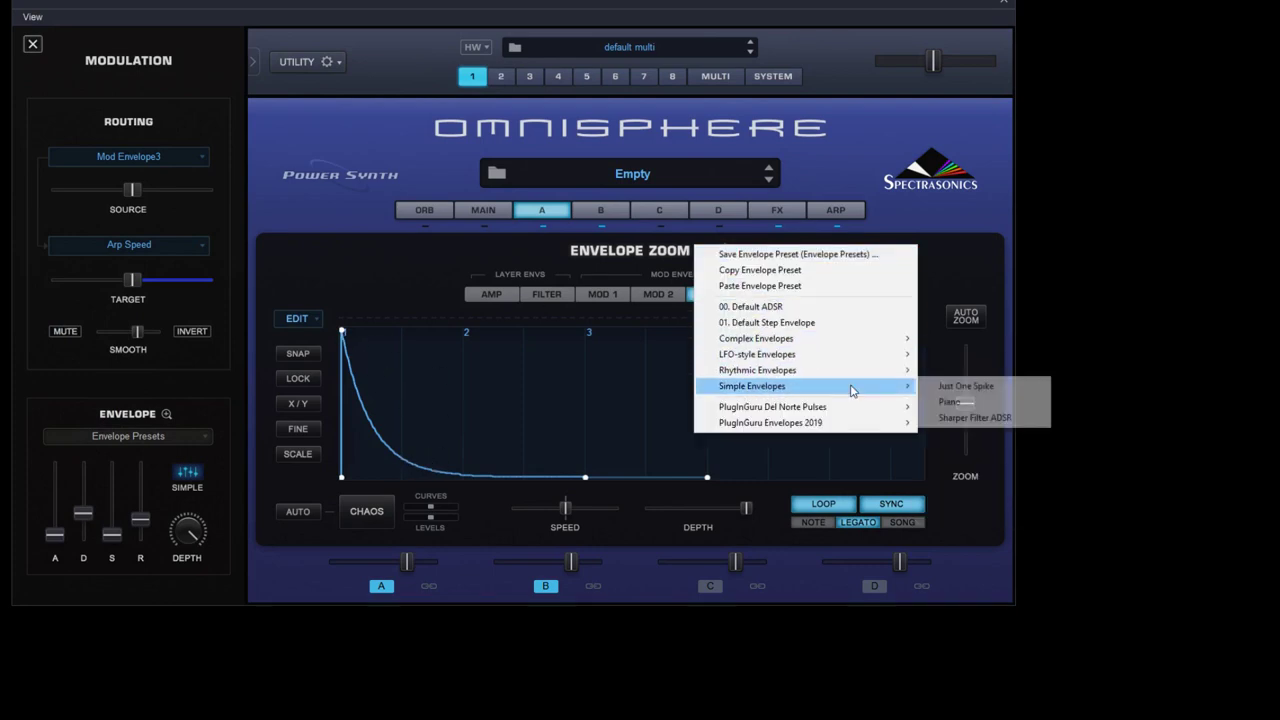
mouse_move(883, 379)
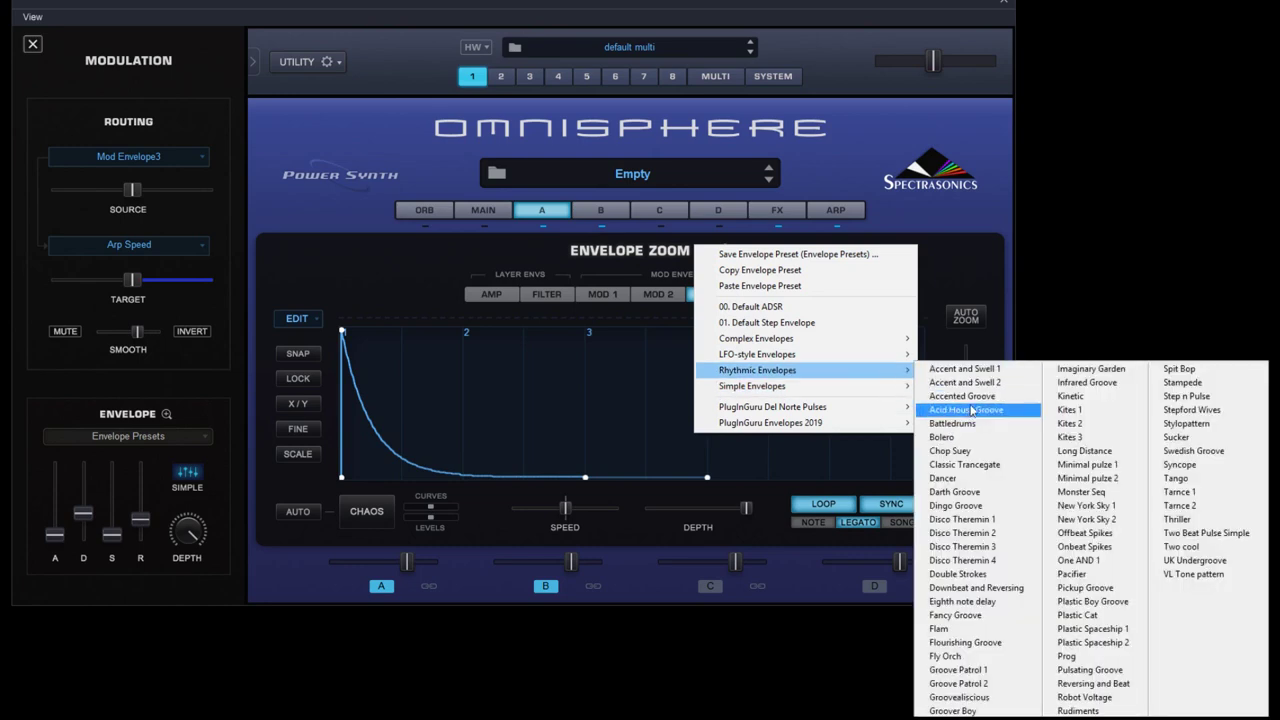
click(971, 401)
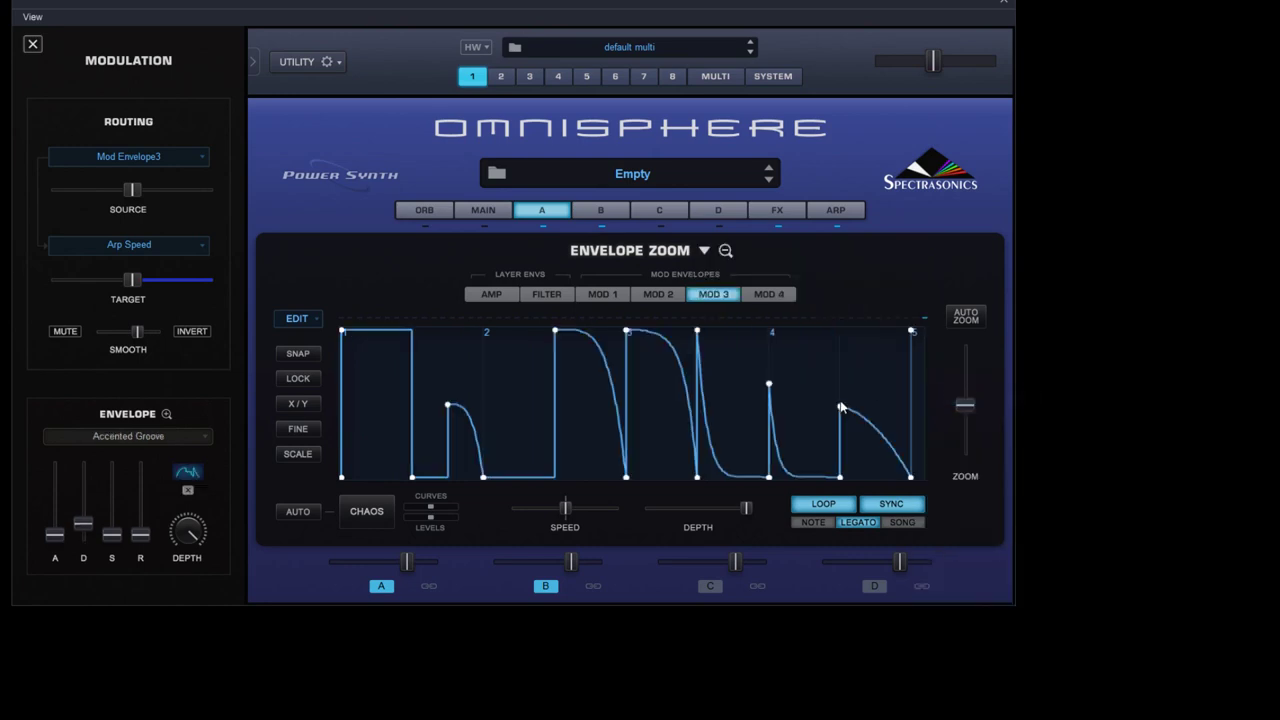
- Adjust the Arp Speed modulation to a near-minimum source amount, minimum smoothing and a target slightly below centre
click(830, 209)
drag(131, 189, 51, 193)
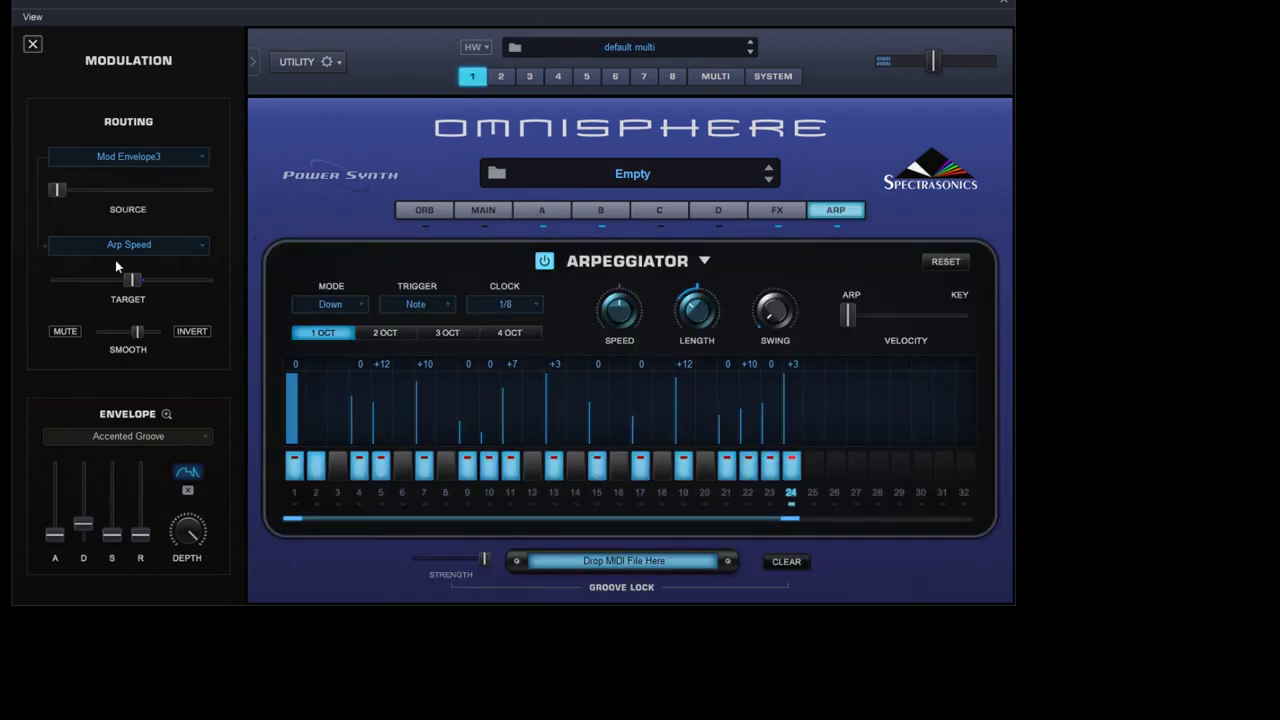
drag(66, 188, 68, 192)
drag(138, 333, 97, 332)
drag(132, 279, 126, 279)
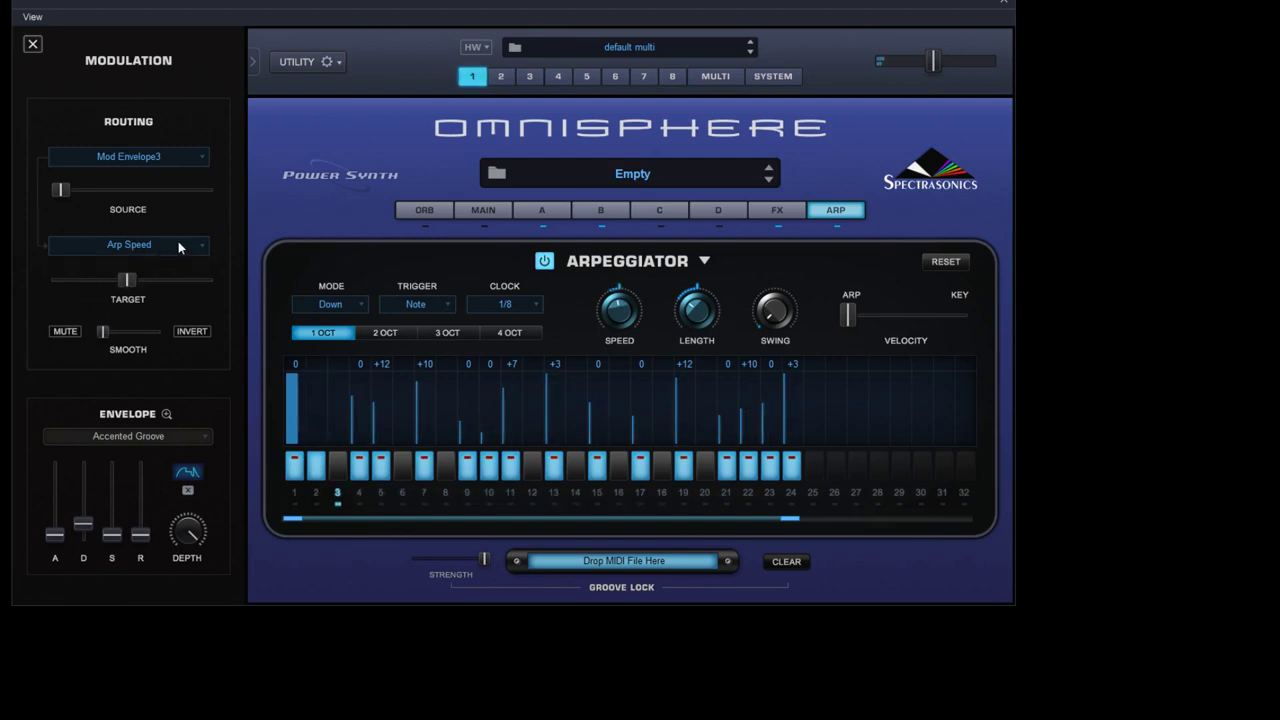
- Remove the modulation from the arpeggiator's speed and return the speed to 1.00
right_click(625, 316)
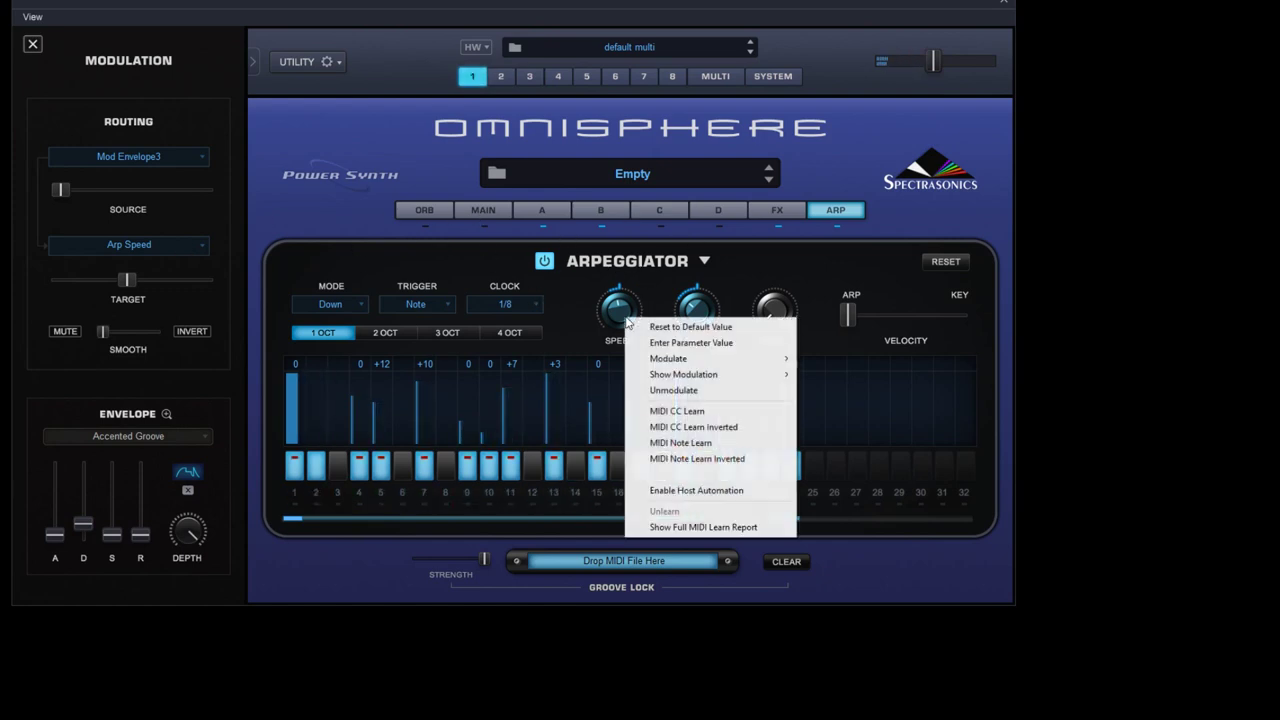
click(662, 390)
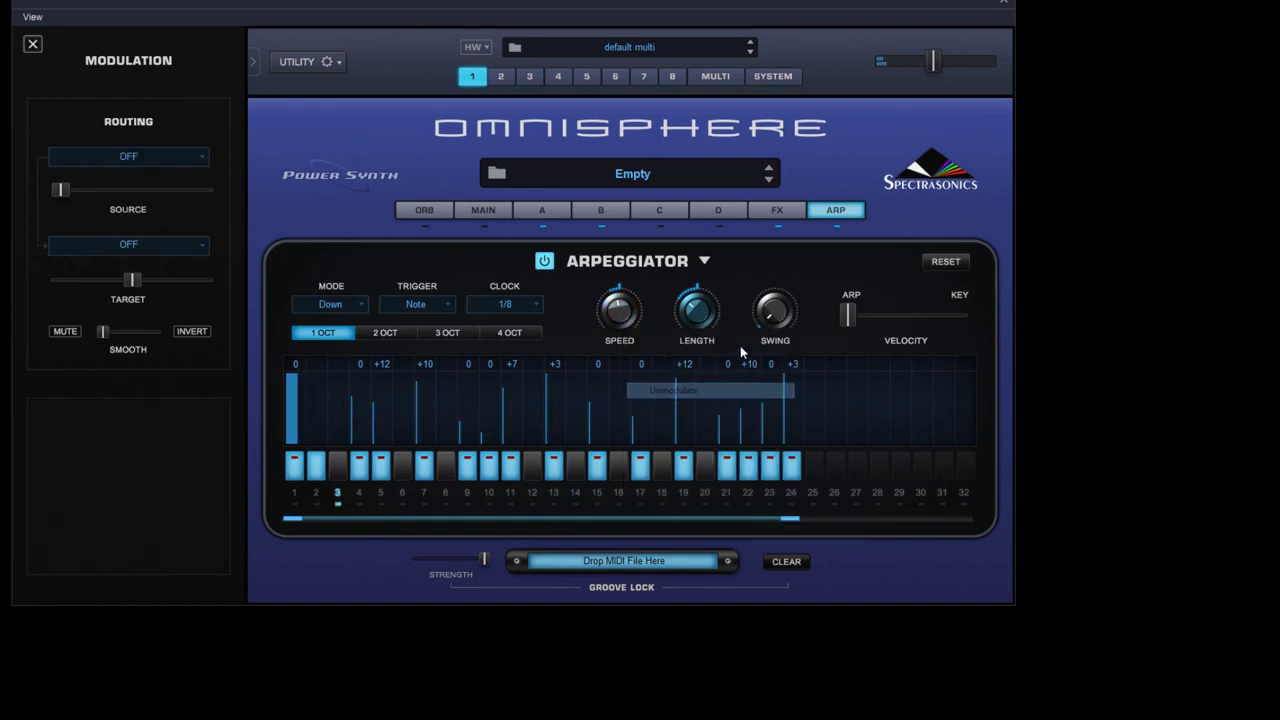
mouse_move(634, 310)
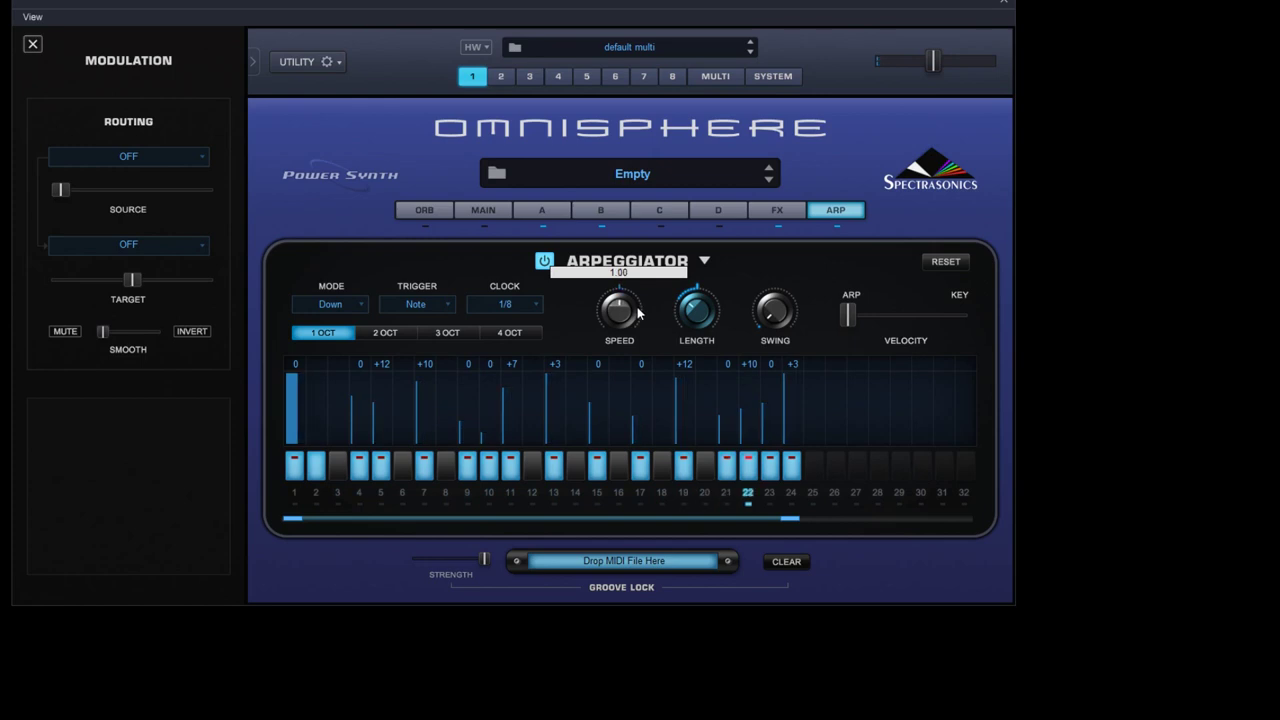
- Modulate the arpeggiator's swing with Mod Envelope3
right_click(778, 318)
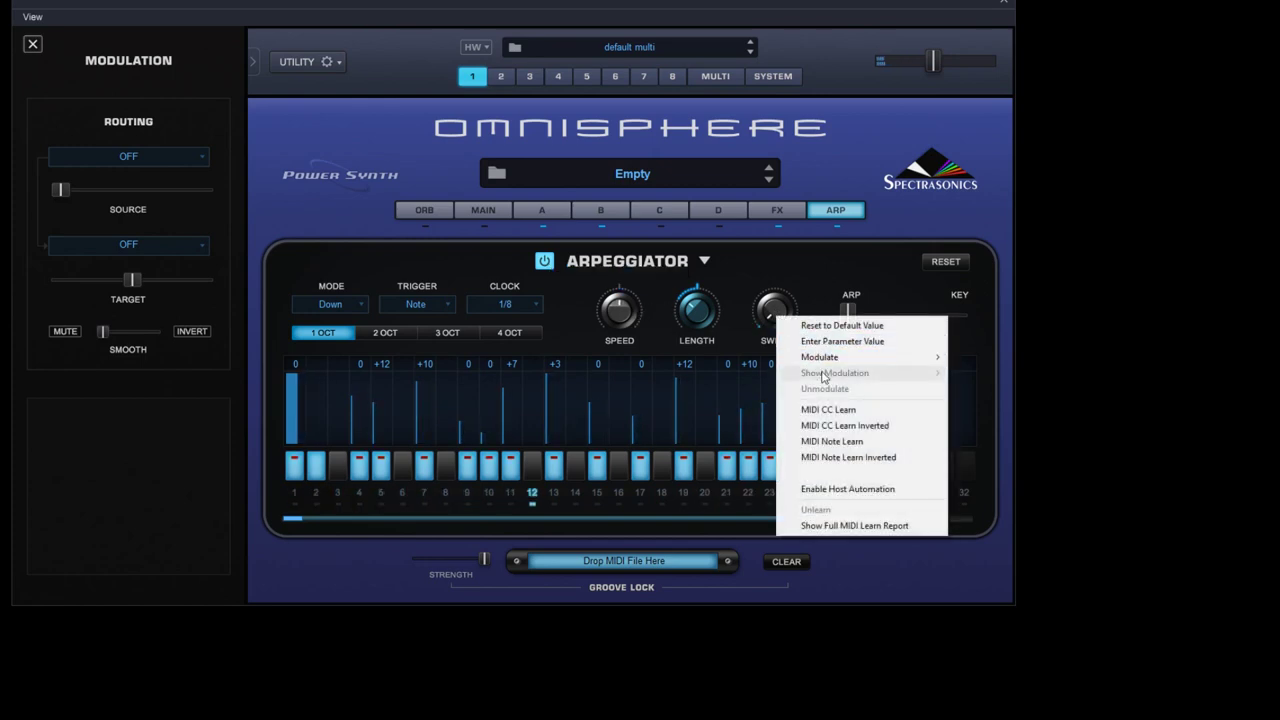
mouse_move(880, 357)
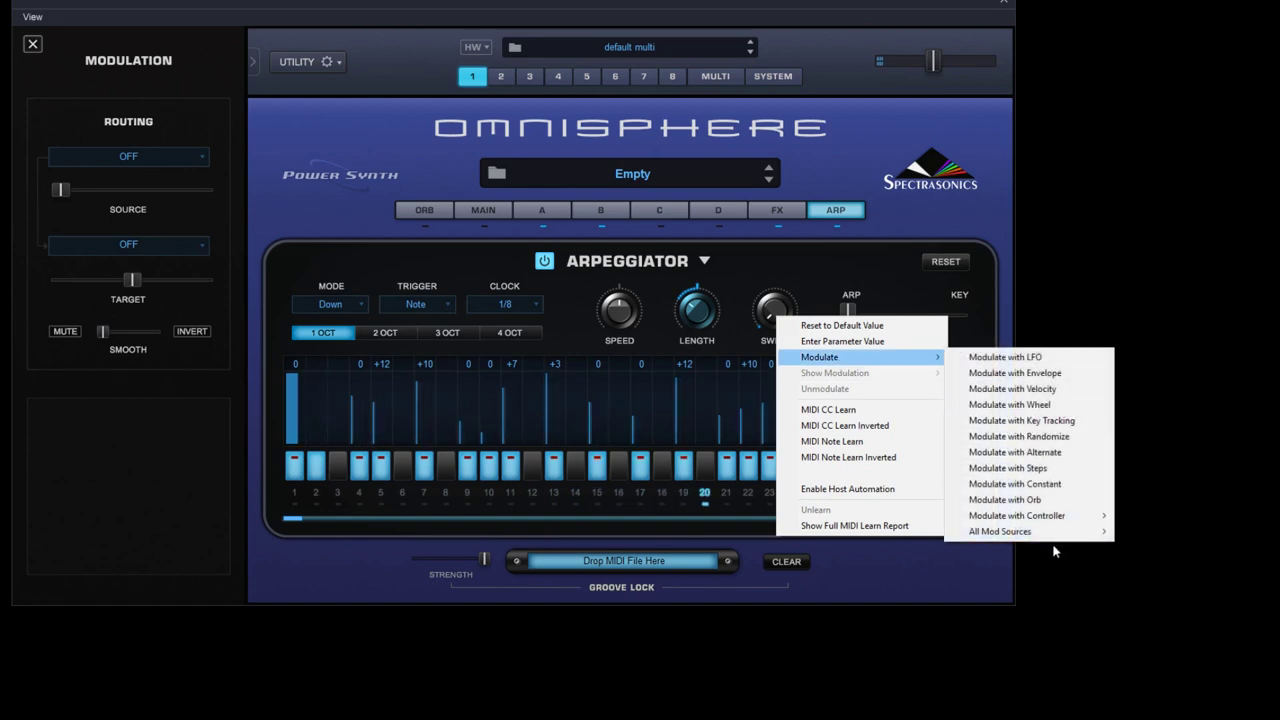
mouse_move(1010, 531)
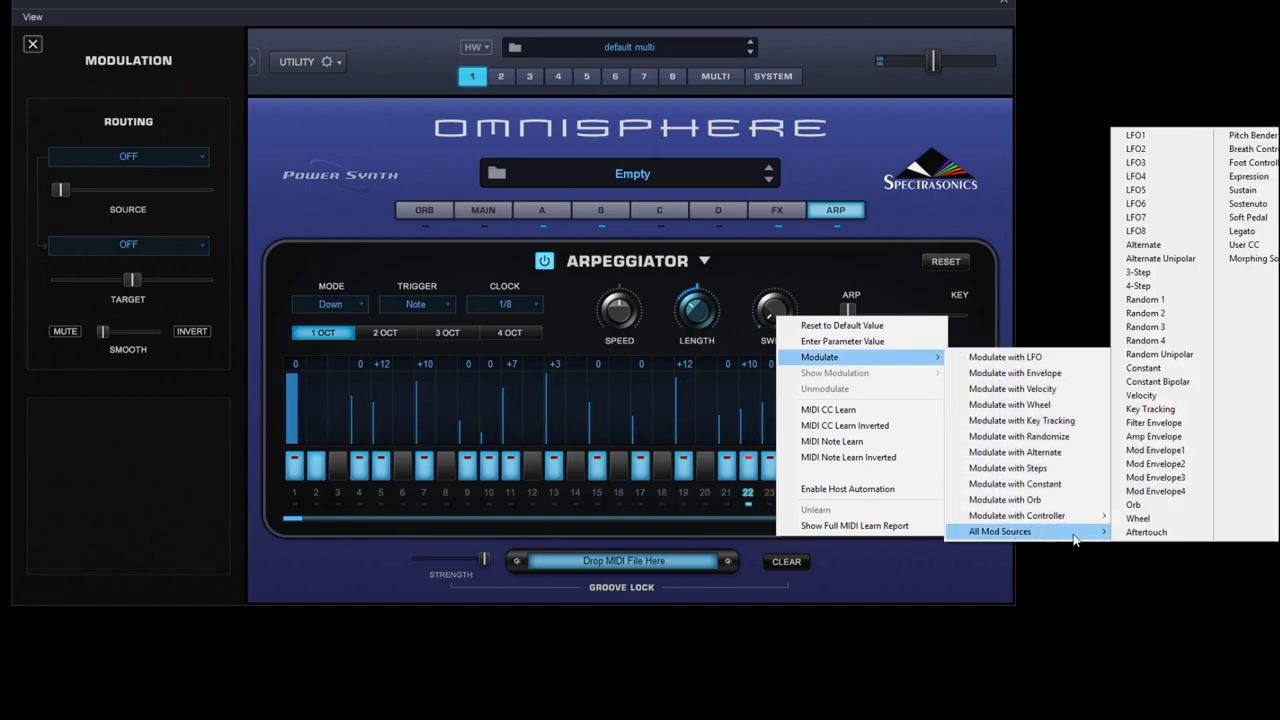
click(1155, 477)
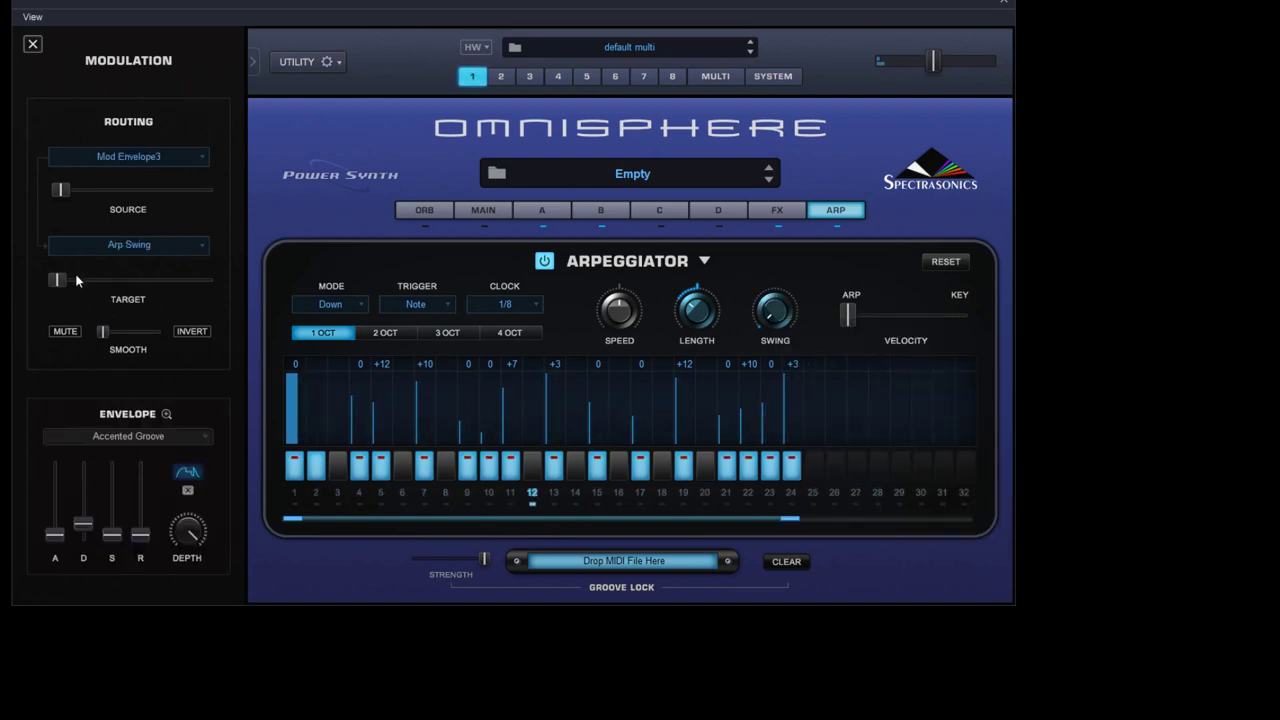
- Set the Arp Swing modulation's source amount to about 0.408 with roughly mid-range smoothing, and set the arpeggiator range to 2 octaves
drag(61, 189, 135, 210)
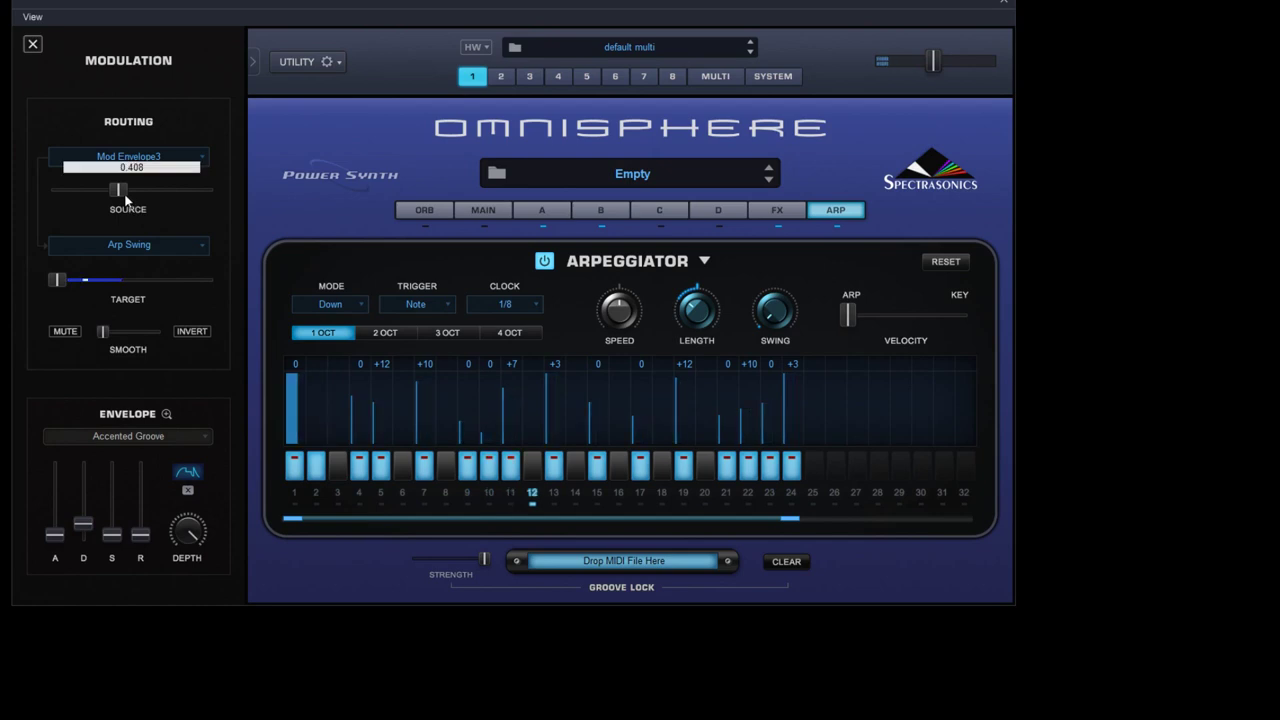
drag(103, 333, 130, 338)
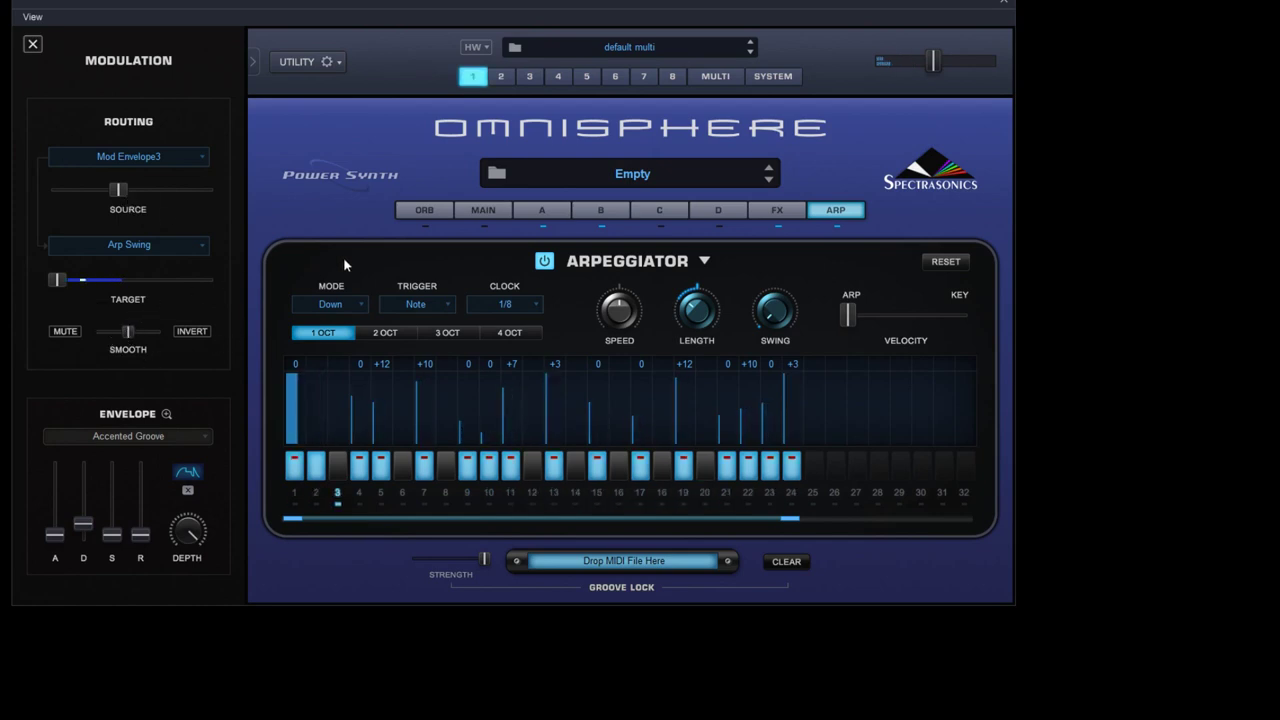
click(410, 333)
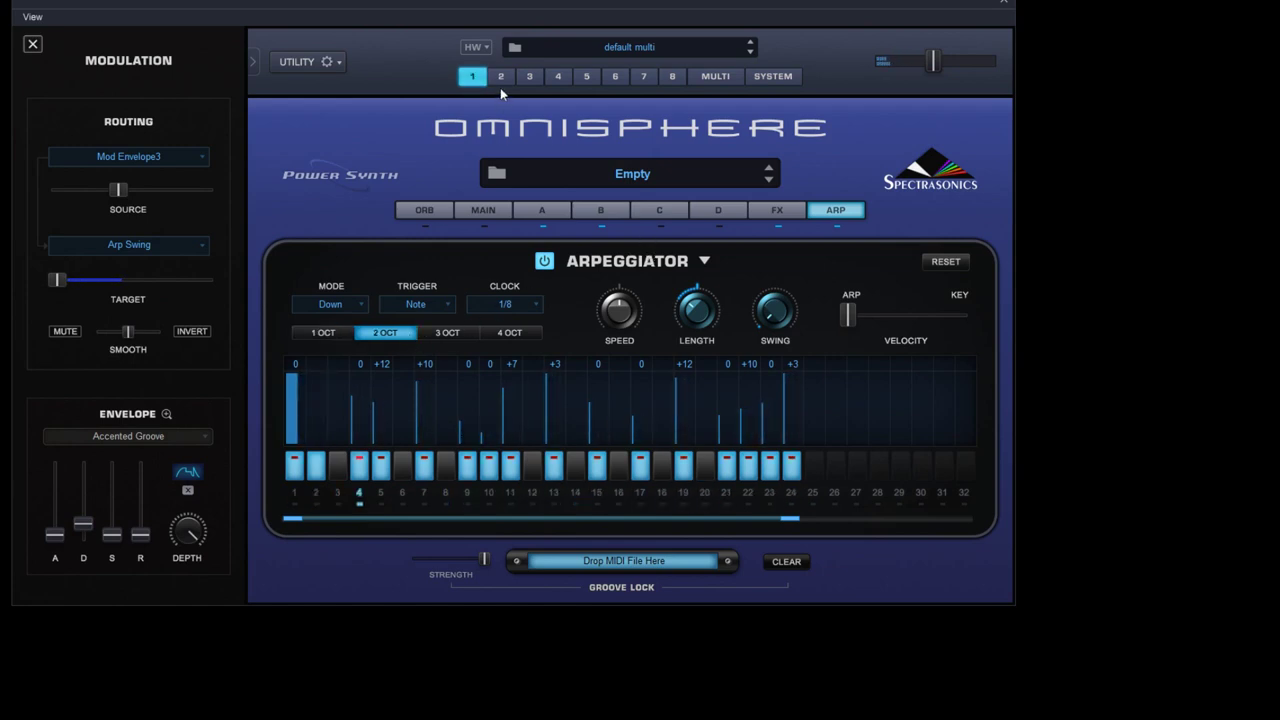
- Review the common effects rack and the sources and targets in the Mod Matrix Zoom view for layers A and B, ending on the main page
click(776, 213)
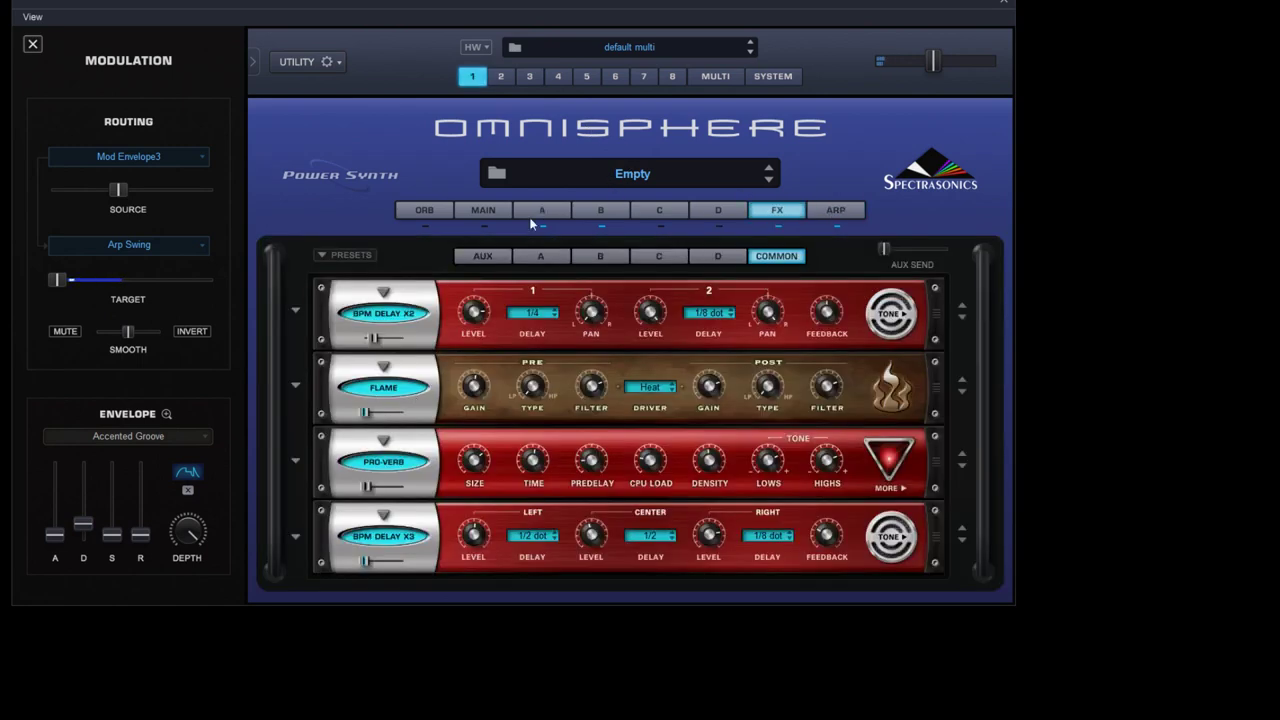
click(485, 211)
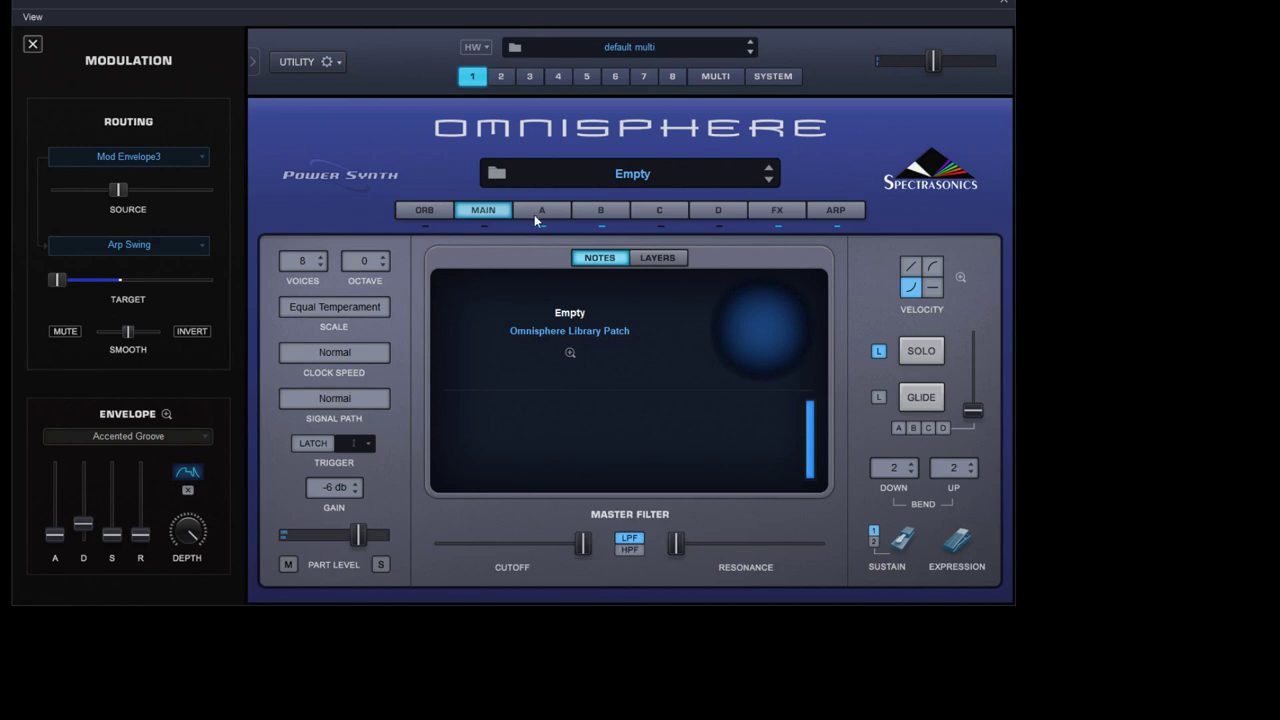
click(536, 212)
click(725, 252)
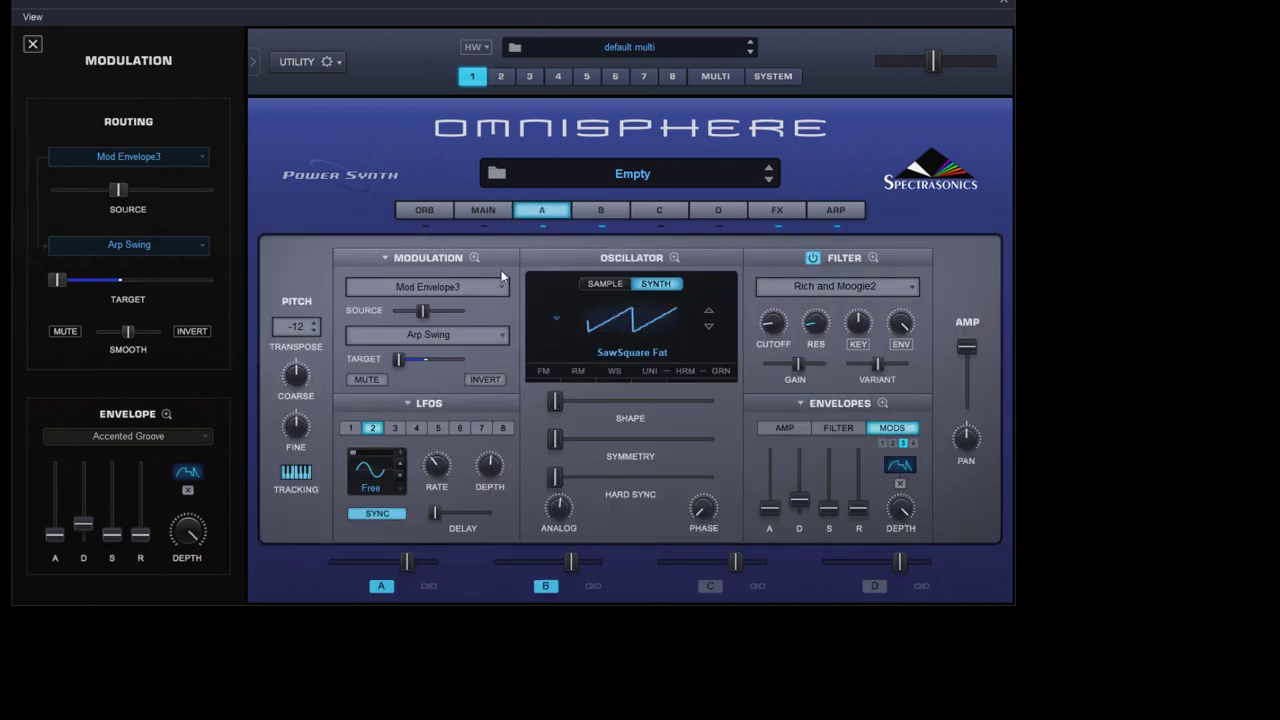
click(472, 257)
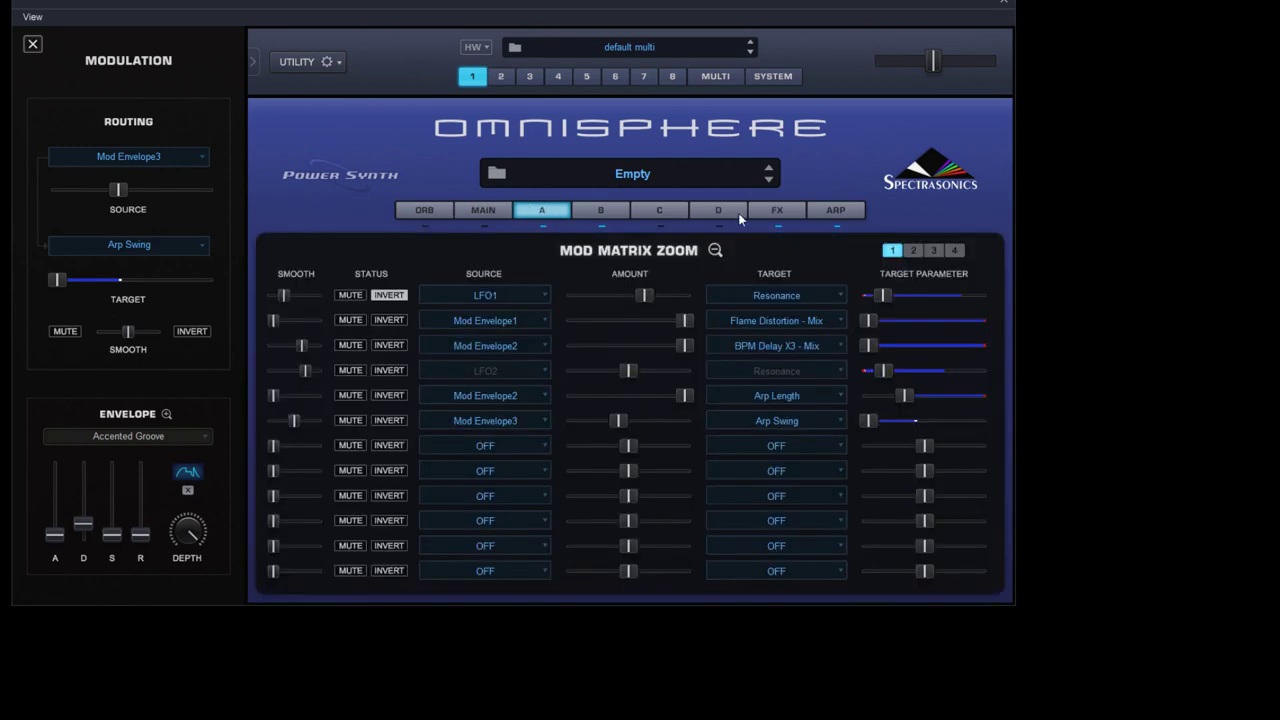
click(715, 251)
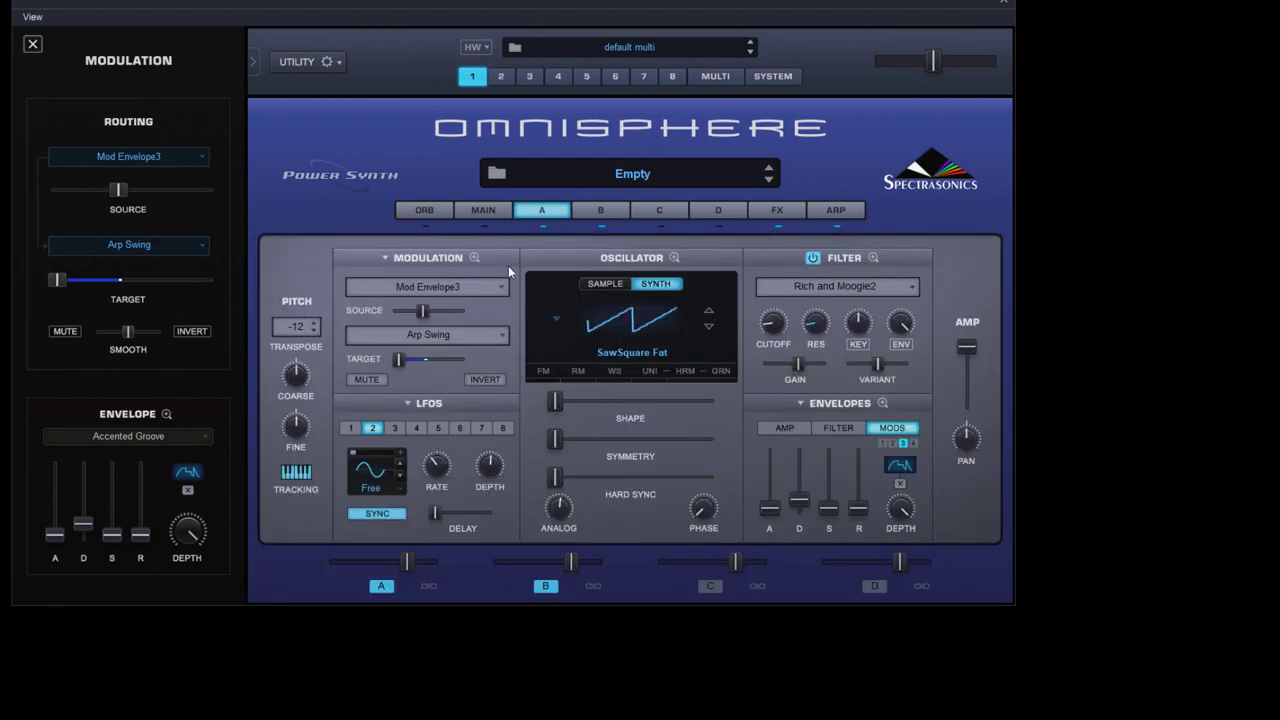
click(476, 258)
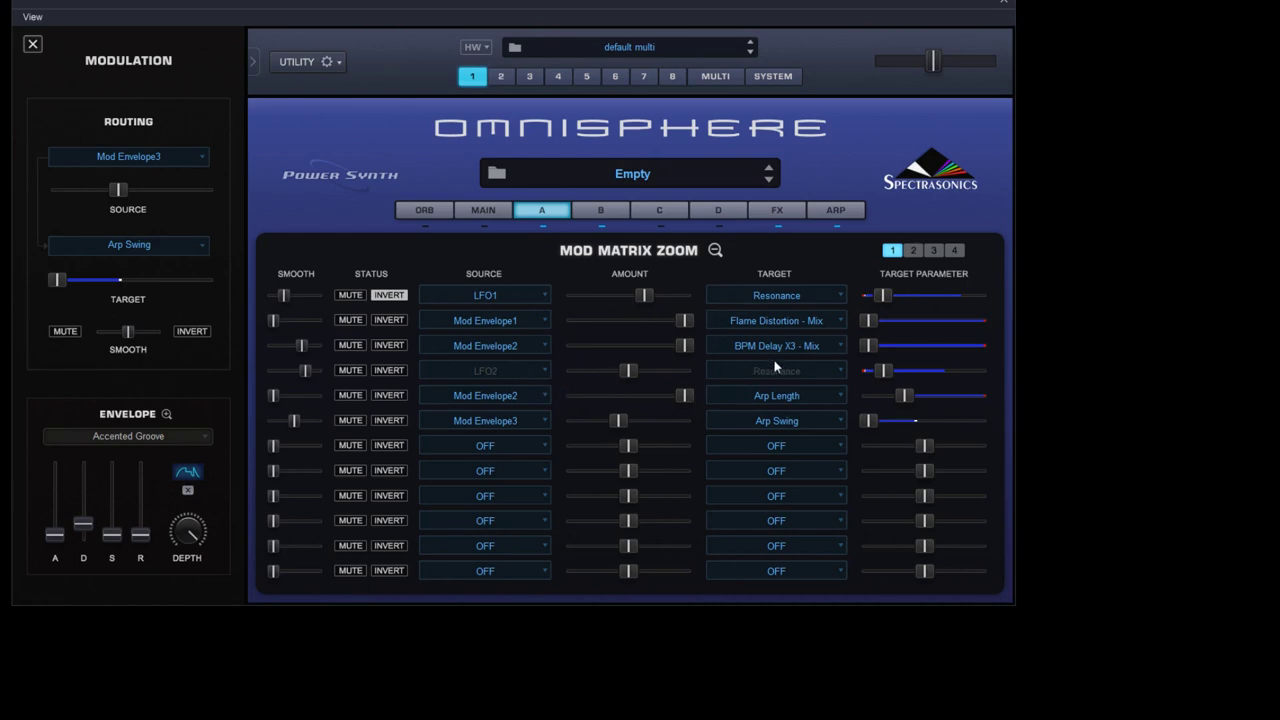
click(605, 213)
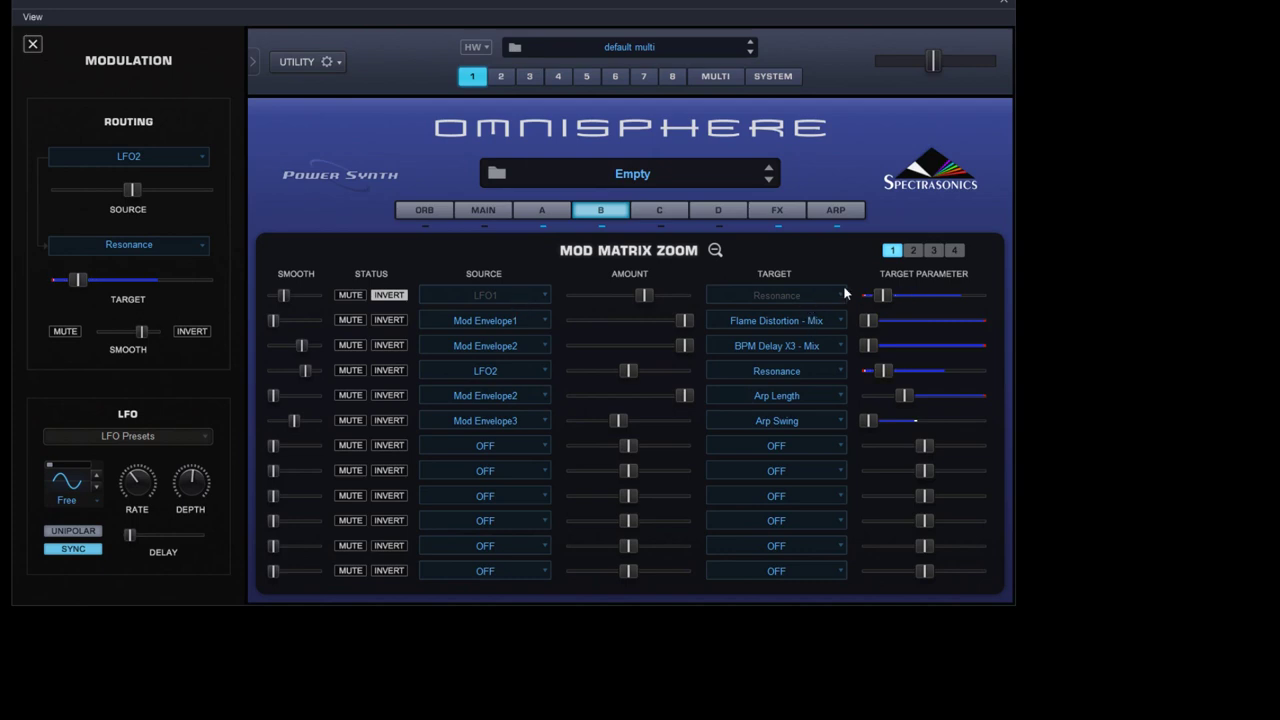
click(552, 211)
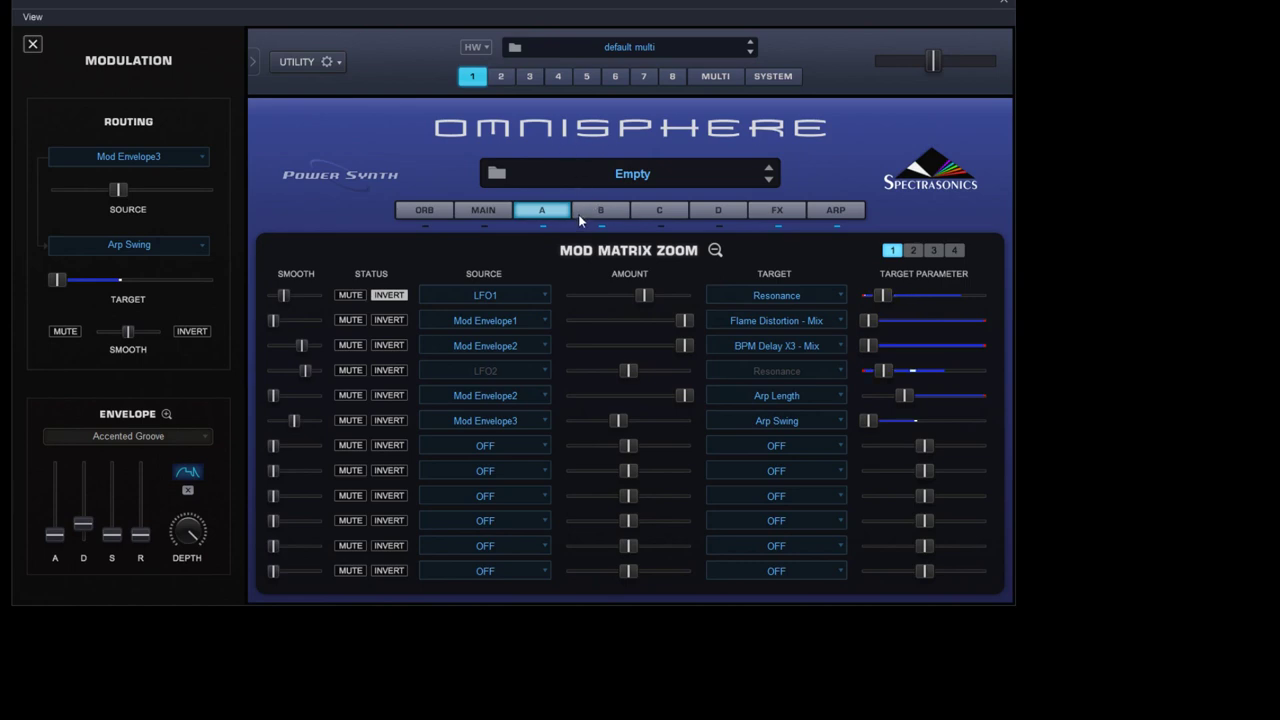
click(490, 212)
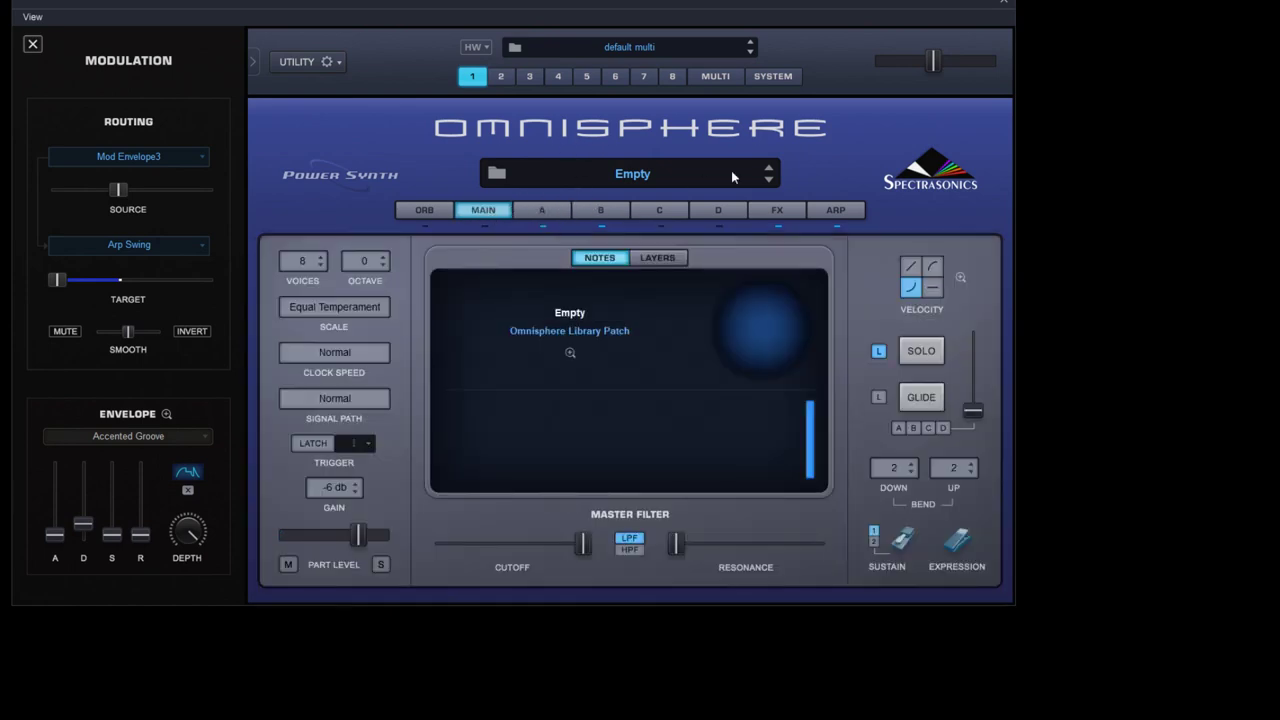